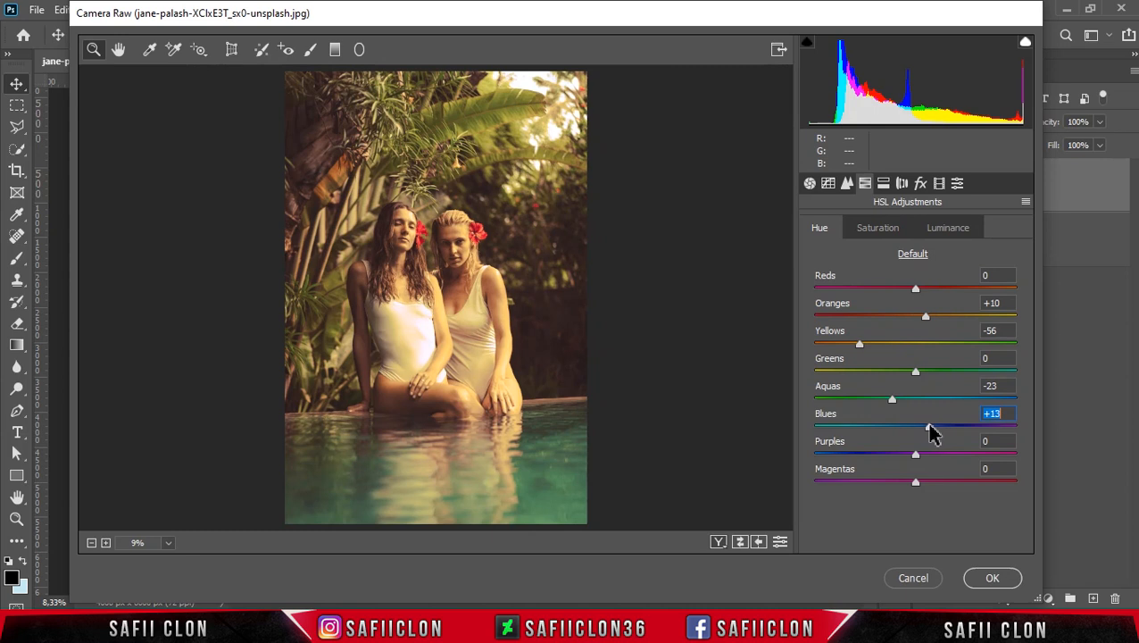
- Set the HSL hue of Magentas to -6 and saturation to Reds +18, Oranges +38, Yellows +18, Aquas -90, Blues +8, Purples -27, Magentas -8
drag(915, 482, 910, 482)
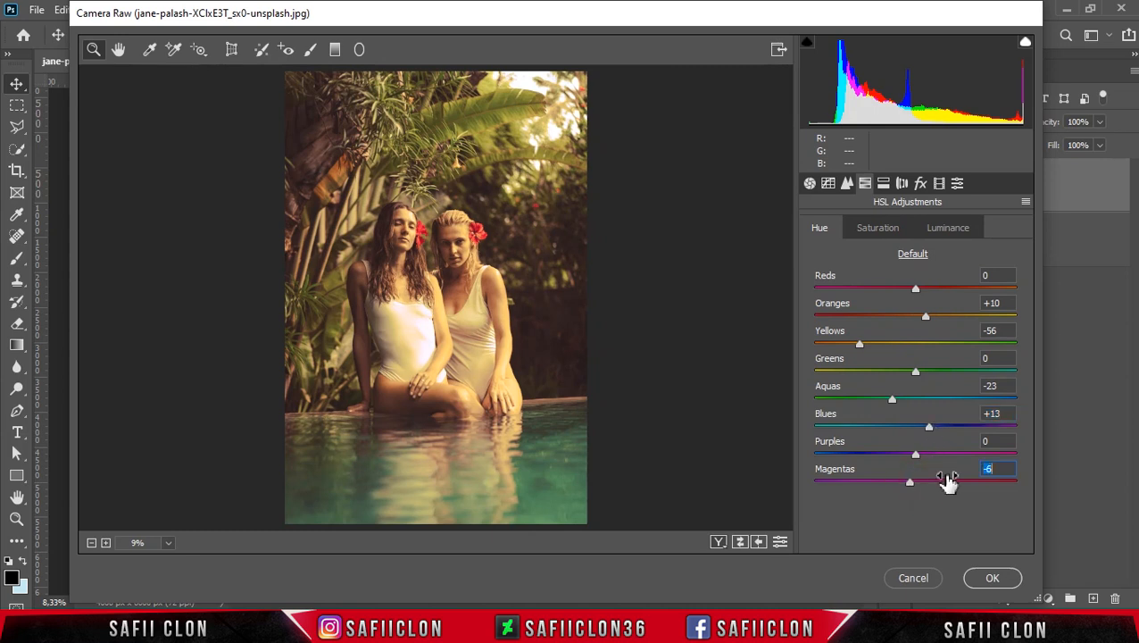
click(879, 232)
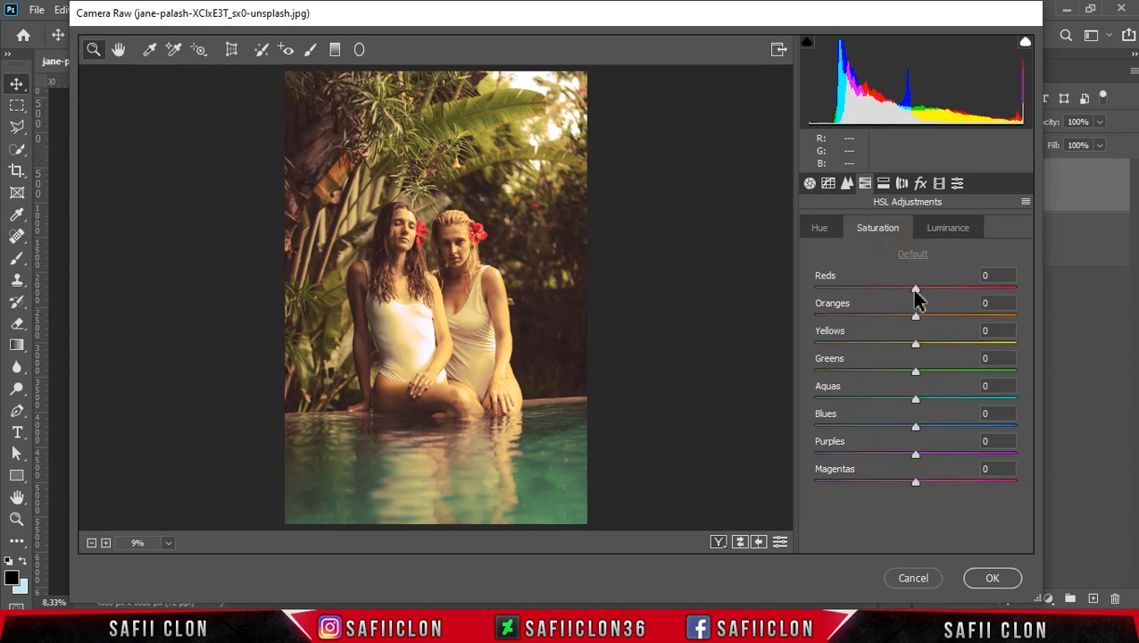
drag(917, 290, 924, 317)
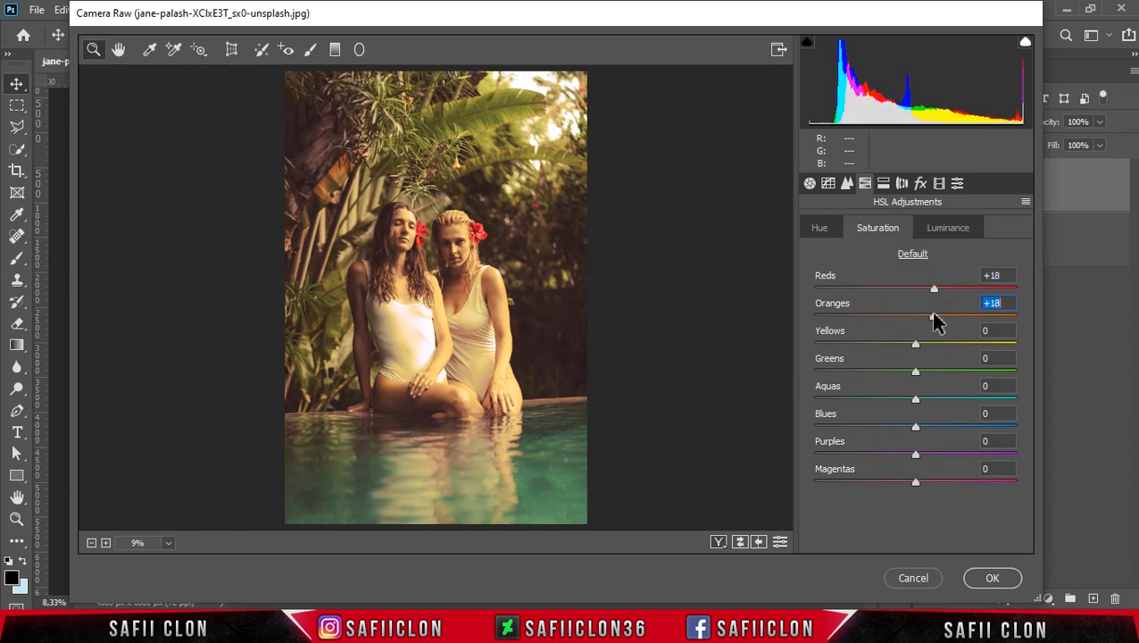
drag(918, 346, 934, 348)
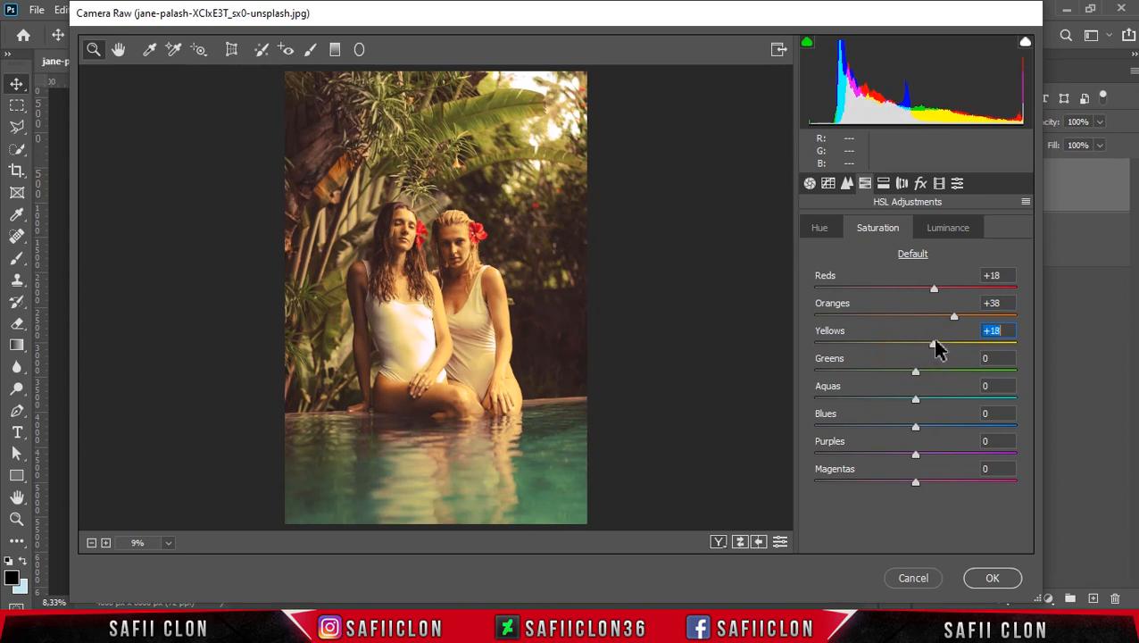
drag(917, 399, 830, 411)
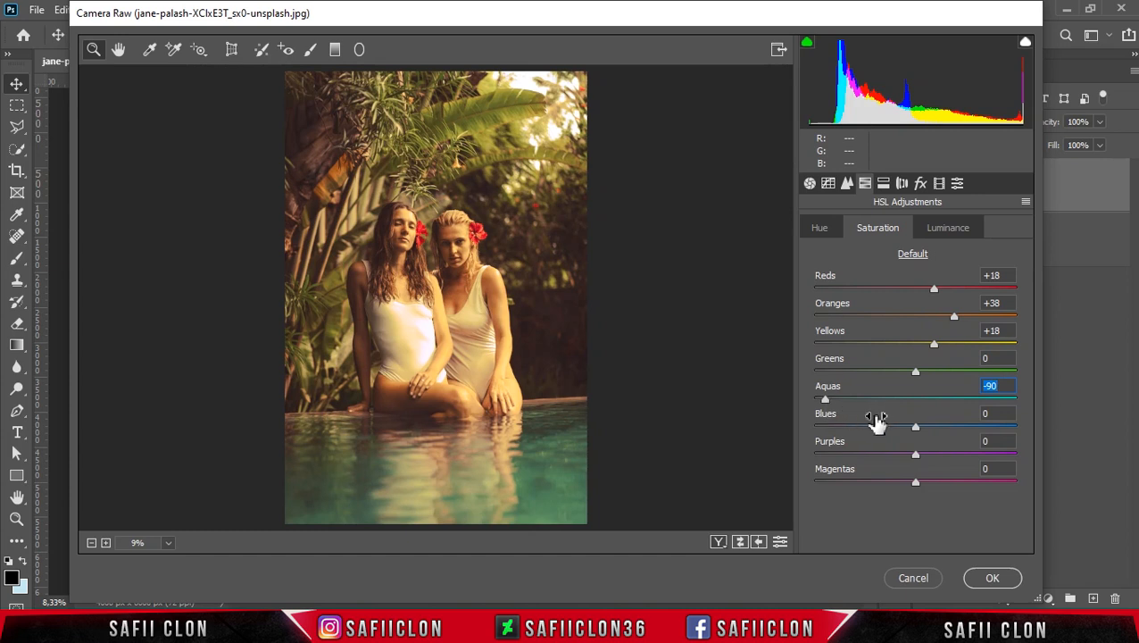
drag(915, 427, 926, 429)
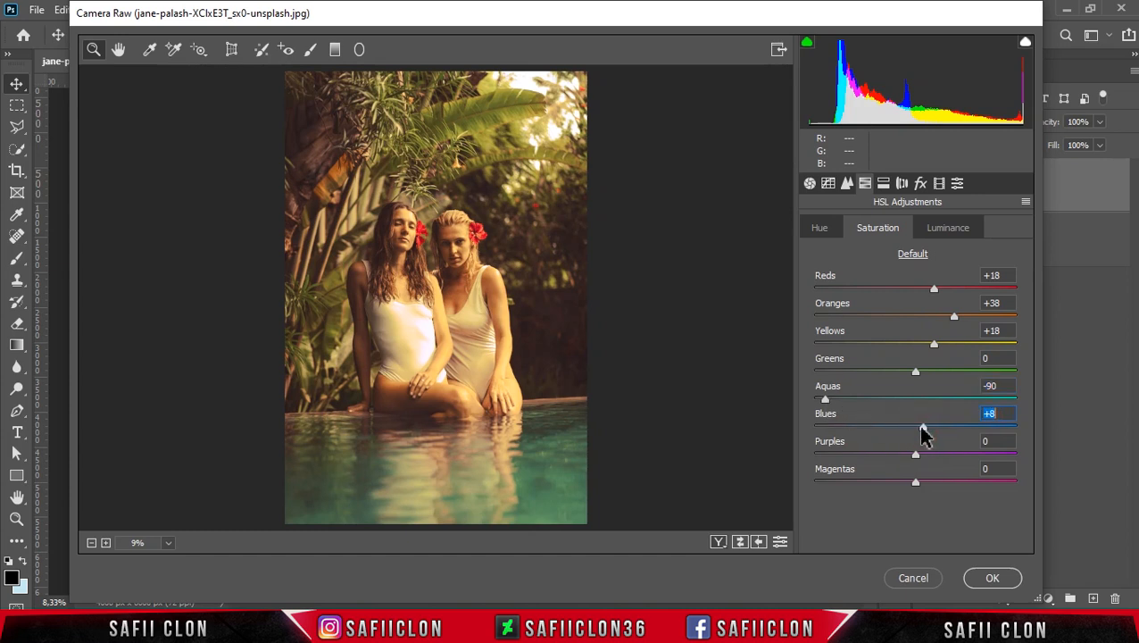
drag(915, 457, 907, 483)
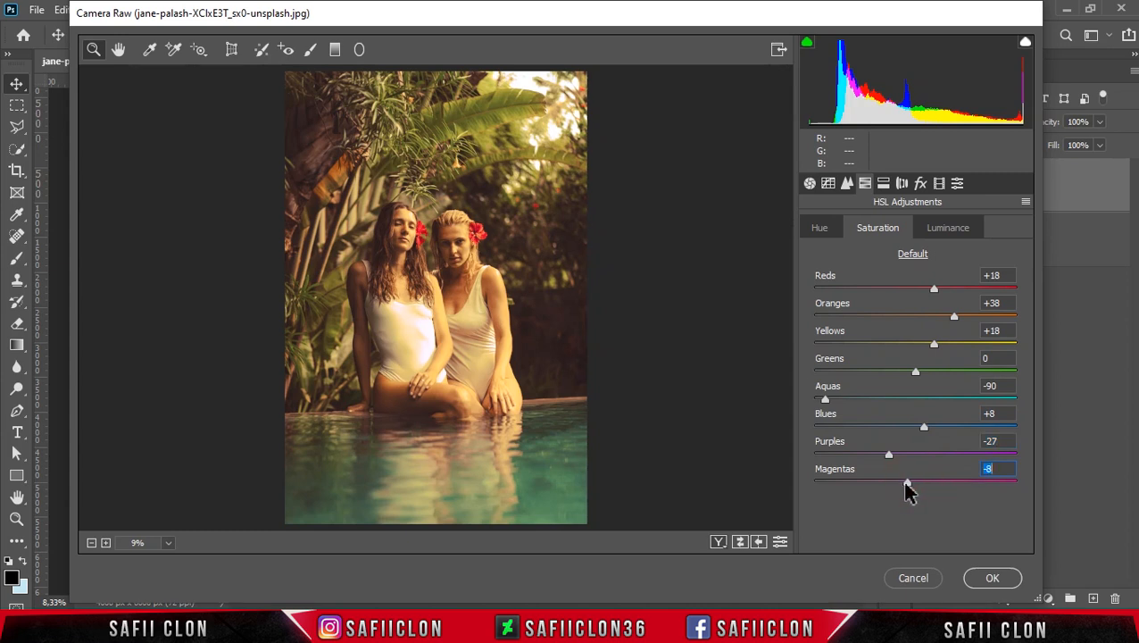
- Set the HSL luminance to Yellows +22, Aquas +22, Blues -100, Purples -100 and Magentas -90
click(951, 231)
drag(918, 347, 939, 355)
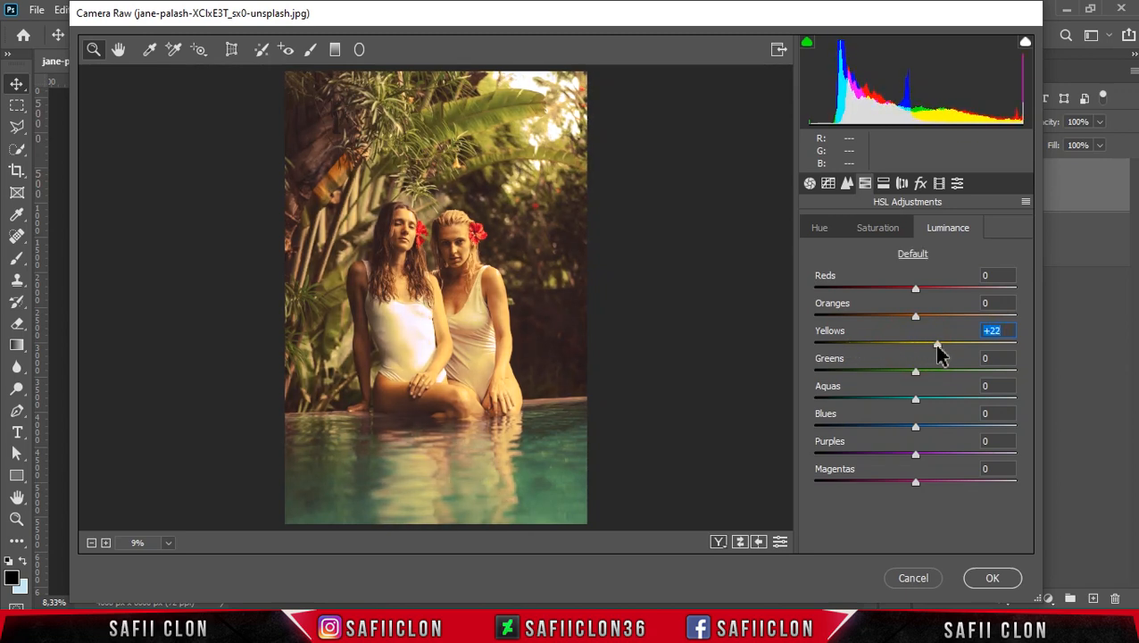
drag(917, 399, 814, 426)
drag(916, 455, 812, 457)
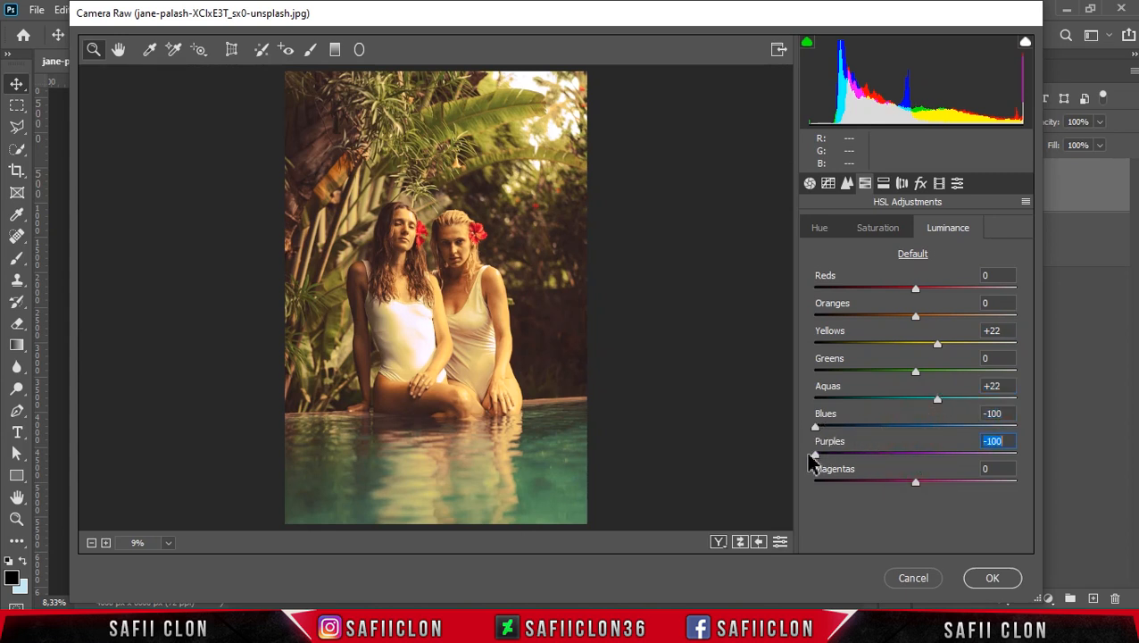
drag(916, 483, 825, 487)
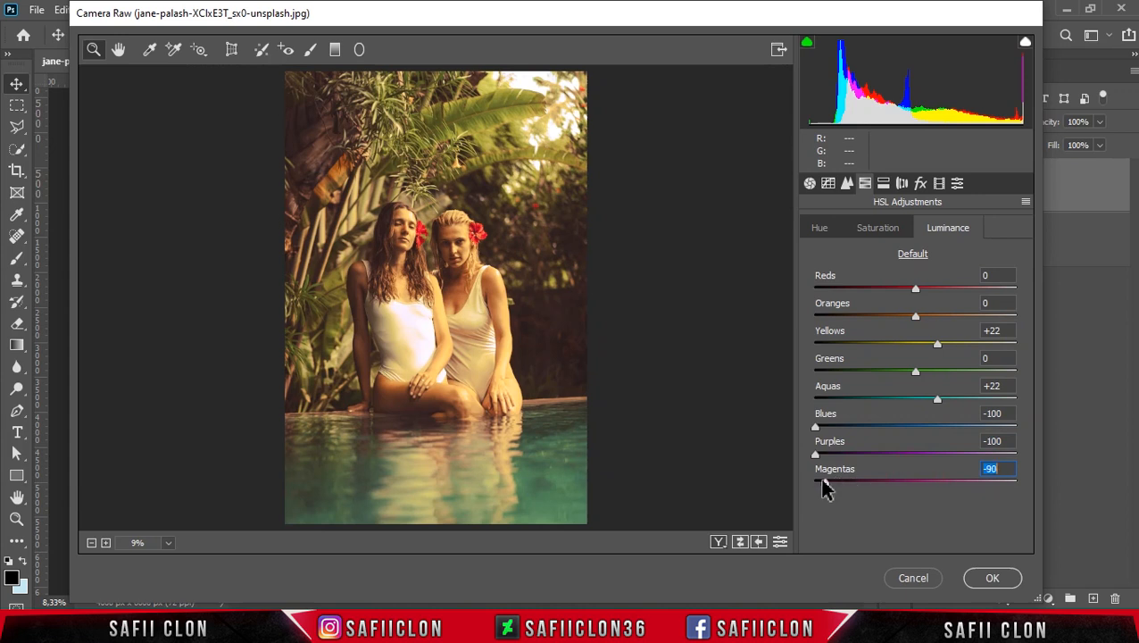
- Apply split toning with highlights at hue 185 and saturation 5, and shadows at hue 194 and saturation 20
click(883, 184)
drag(815, 251, 908, 253)
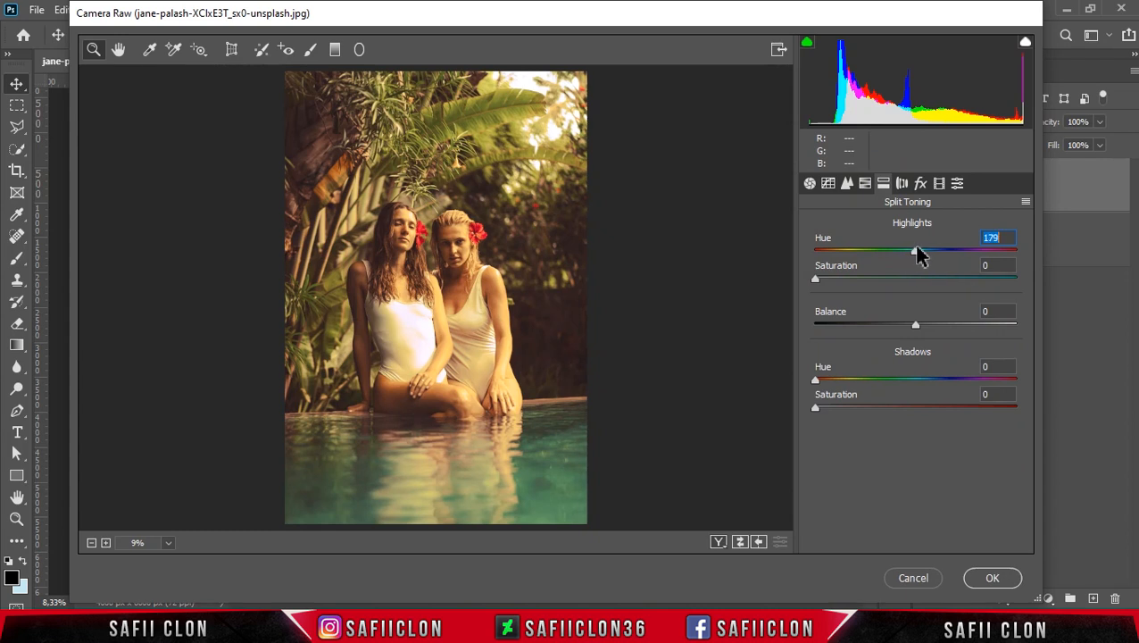
drag(920, 256, 925, 256)
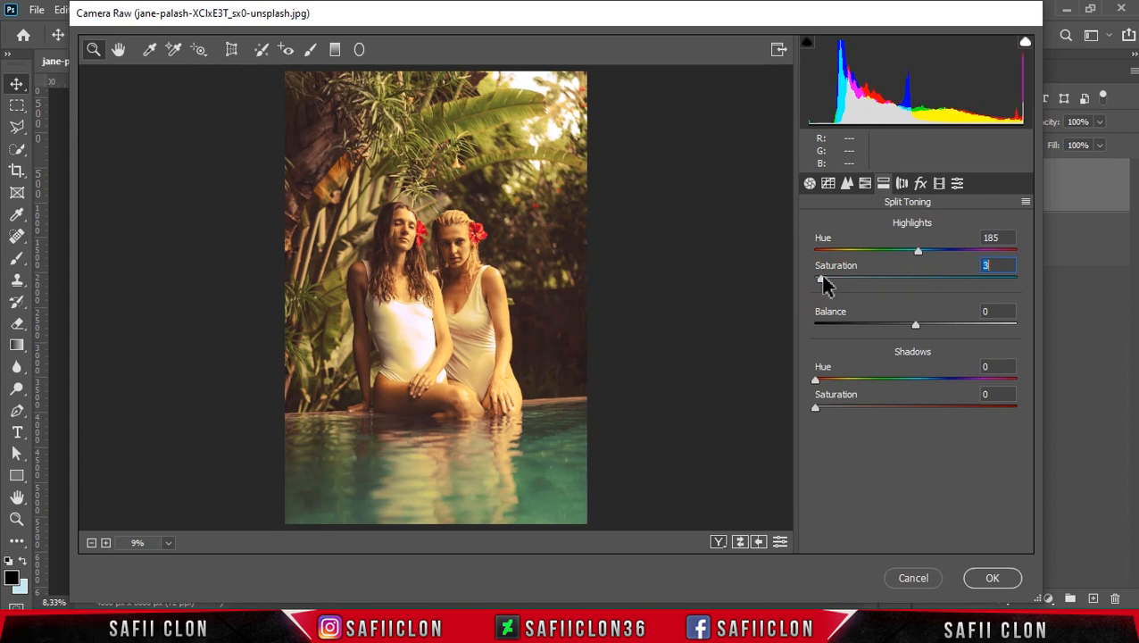
drag(819, 381, 920, 385)
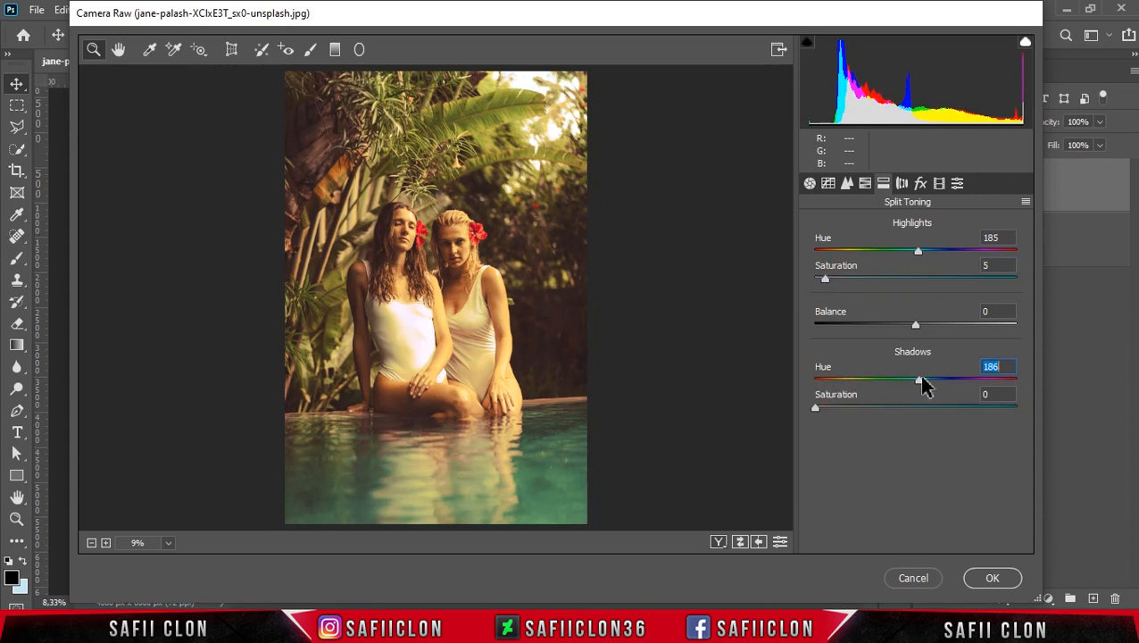
drag(816, 409, 857, 407)
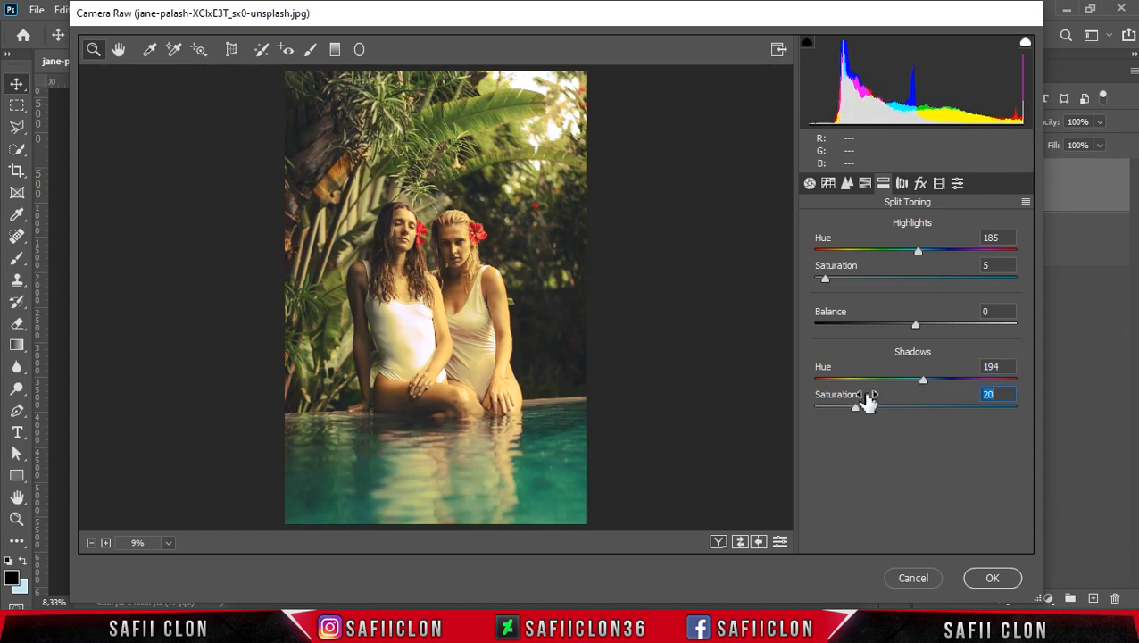
- Add a post-crop vignette with an amount of -15 and a midpoint of 46
click(920, 186)
drag(916, 405, 908, 426)
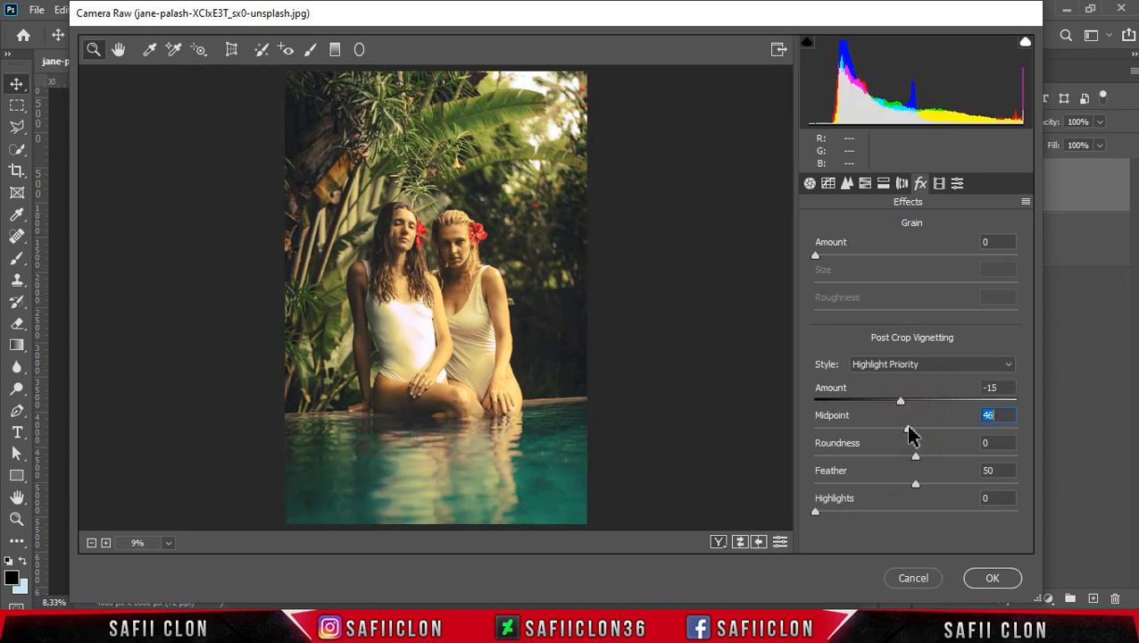
- Calibrate the colours with Red Primary hue +28 and saturation +10, and Blue Primary hue -100 and saturation -100
click(939, 184)
mouse_move(917, 348)
mouse_down()
mouse_move(945, 350)
mouse_move(921, 369)
mouse_up()
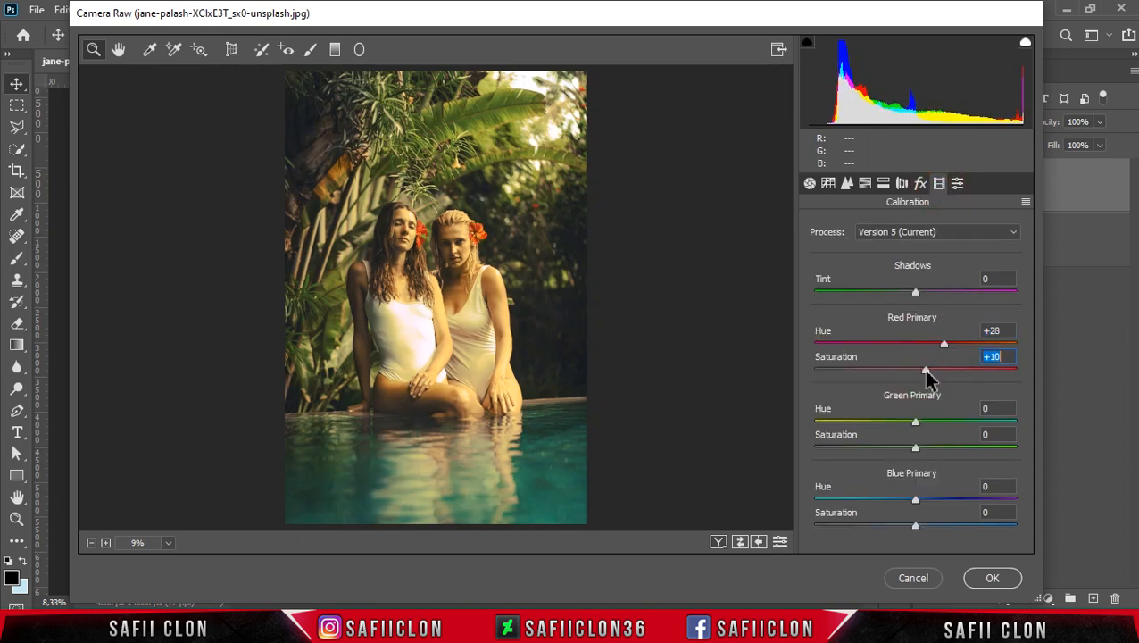
drag(916, 500, 815, 501)
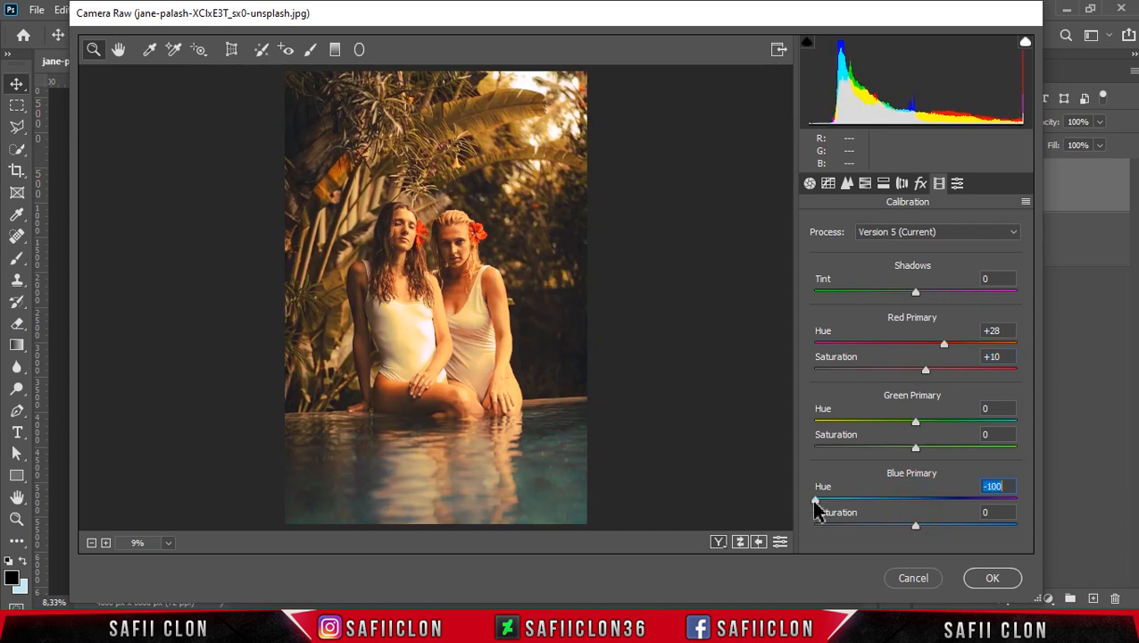
drag(914, 528, 810, 527)
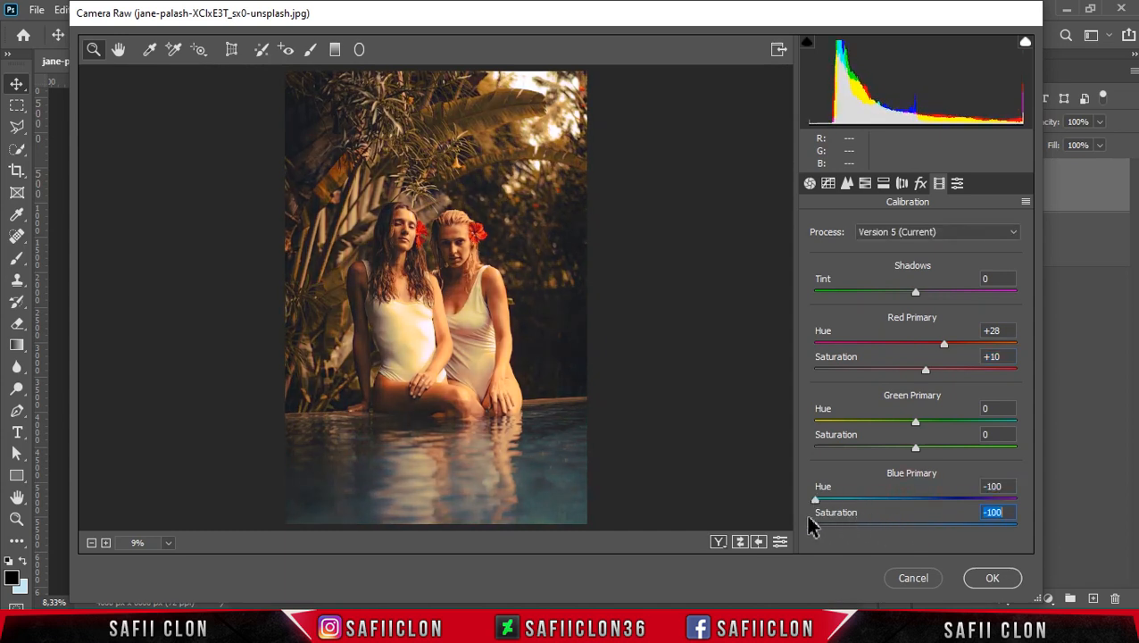
- Add a graduated filter from the photo's top to mid-height with Temperature +15, Exposure +1,25, Contrast 0, Highlights +27, Shadows -4, Whites +8, Clarity -12
click(335, 51)
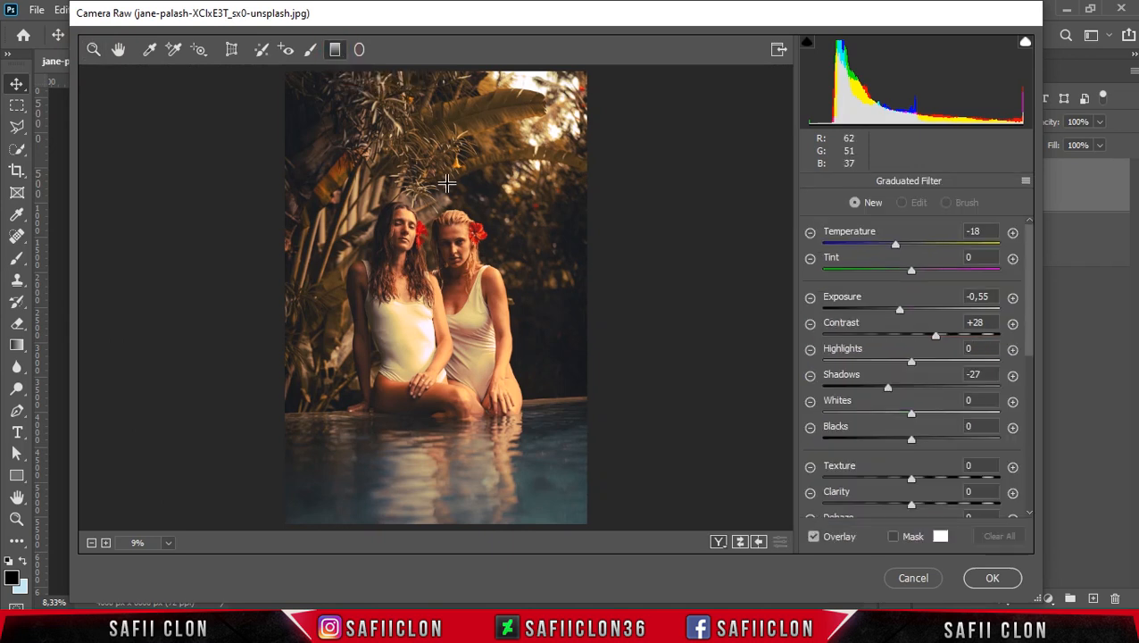
drag(423, 86, 421, 311)
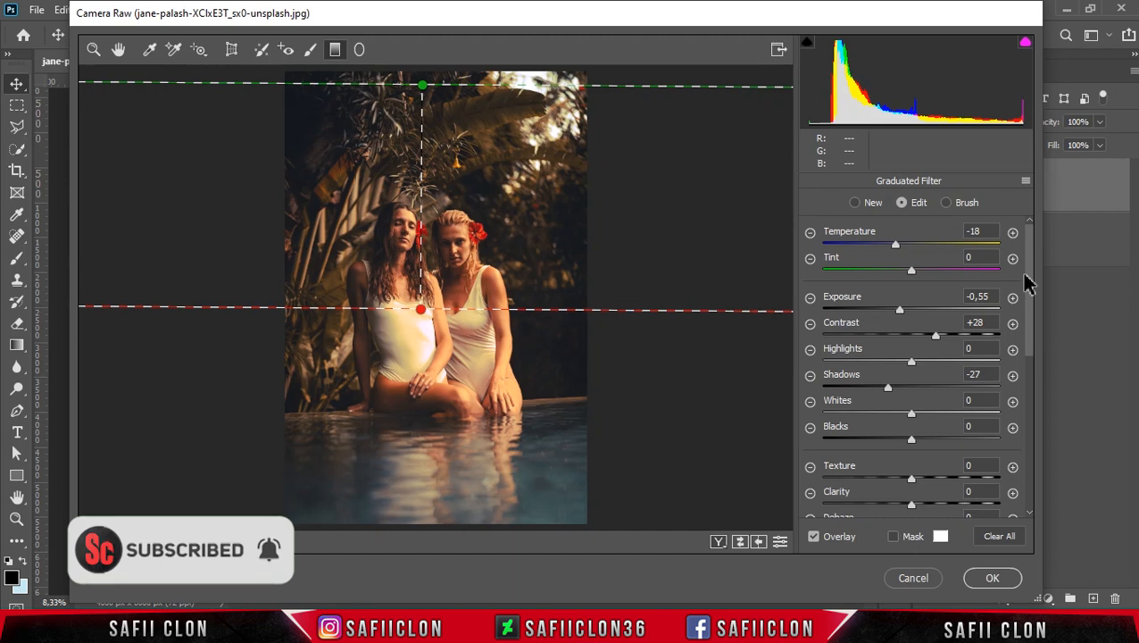
drag(895, 246, 925, 255)
drag(897, 311, 943, 314)
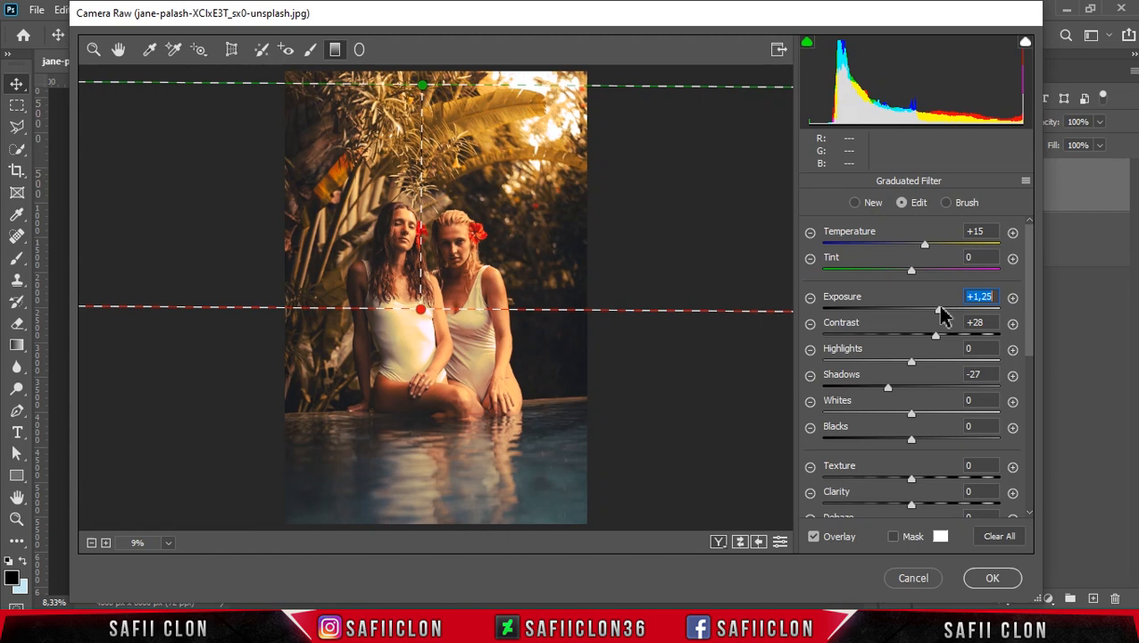
drag(936, 337, 920, 416)
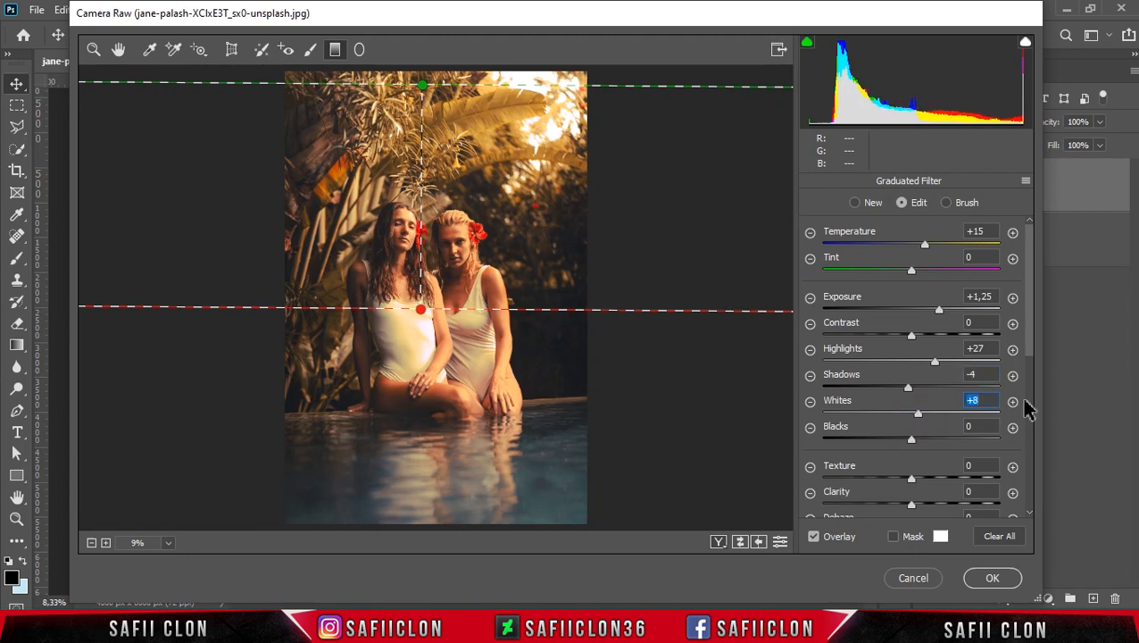
drag(1033, 351, 1033, 375)
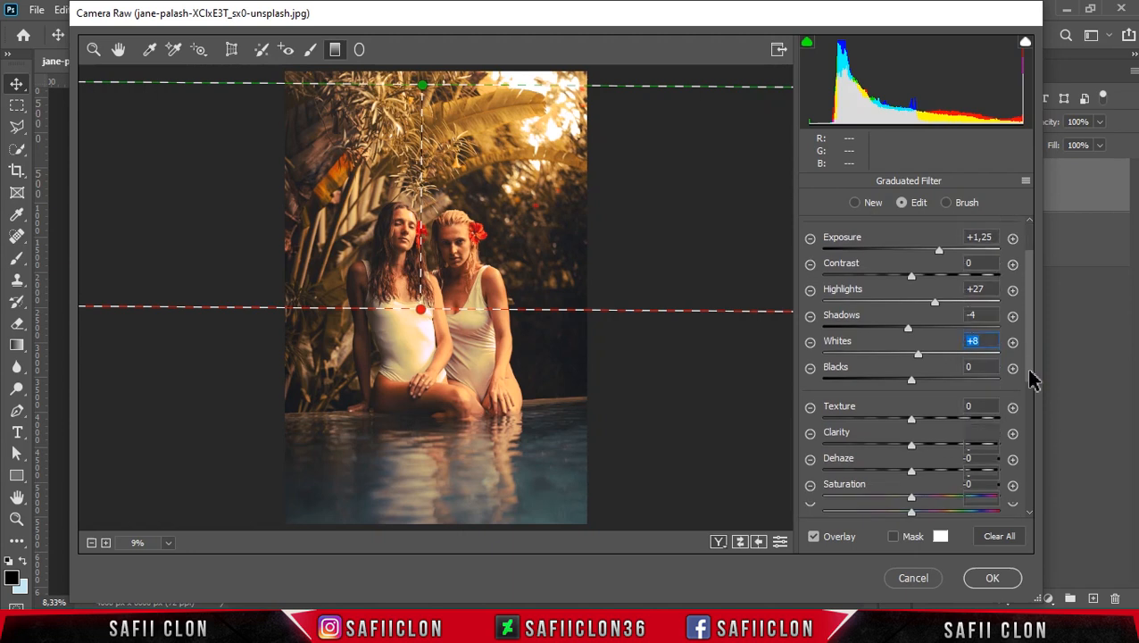
drag(913, 447, 904, 446)
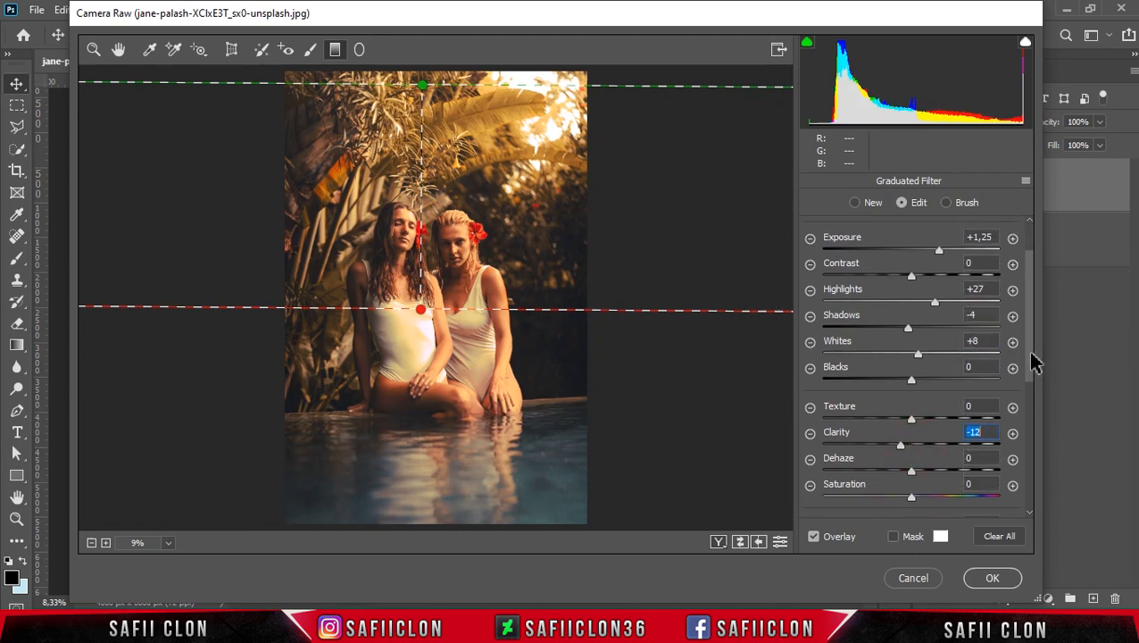
- Add a graduated filter from the photo's bottom to mid-height with Temperature -18, Exposure -0,55, Contrast +28, Highlights 0, Shadows -27, Whites 0, Clarity +8
drag(413, 526, 407, 325)
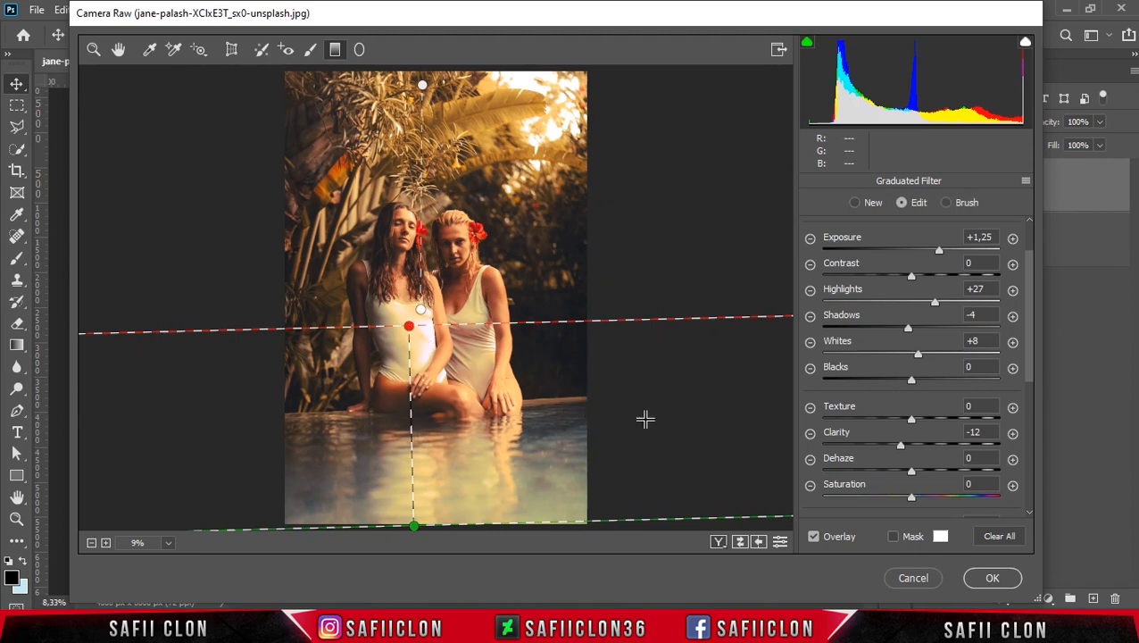
drag(1031, 267, 1030, 246)
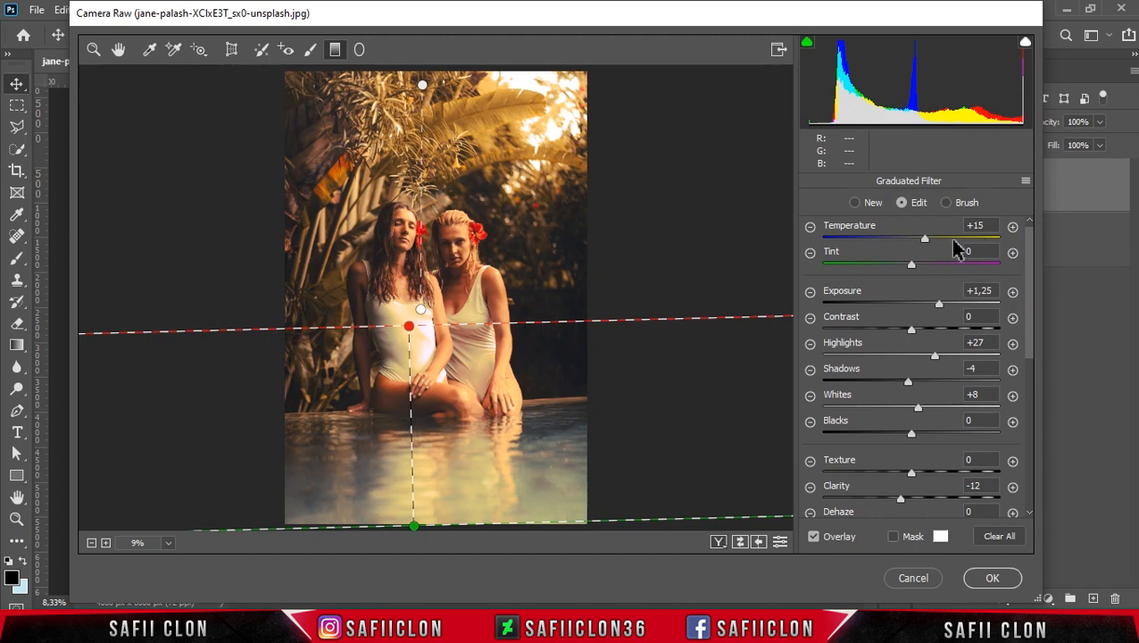
drag(928, 242, 902, 246)
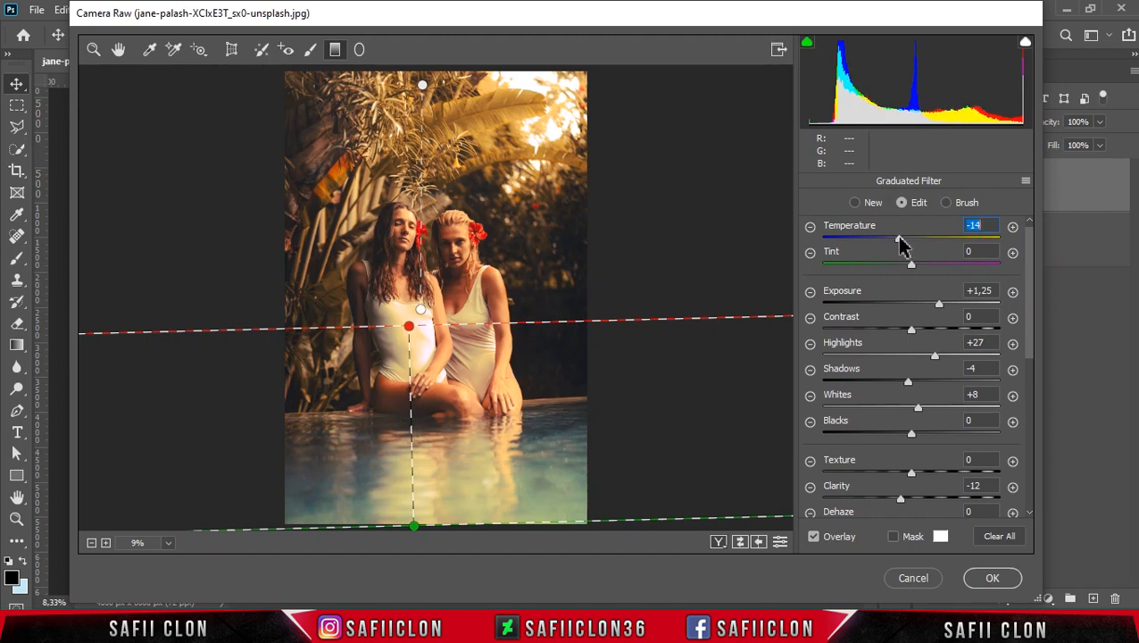
drag(938, 304, 938, 332)
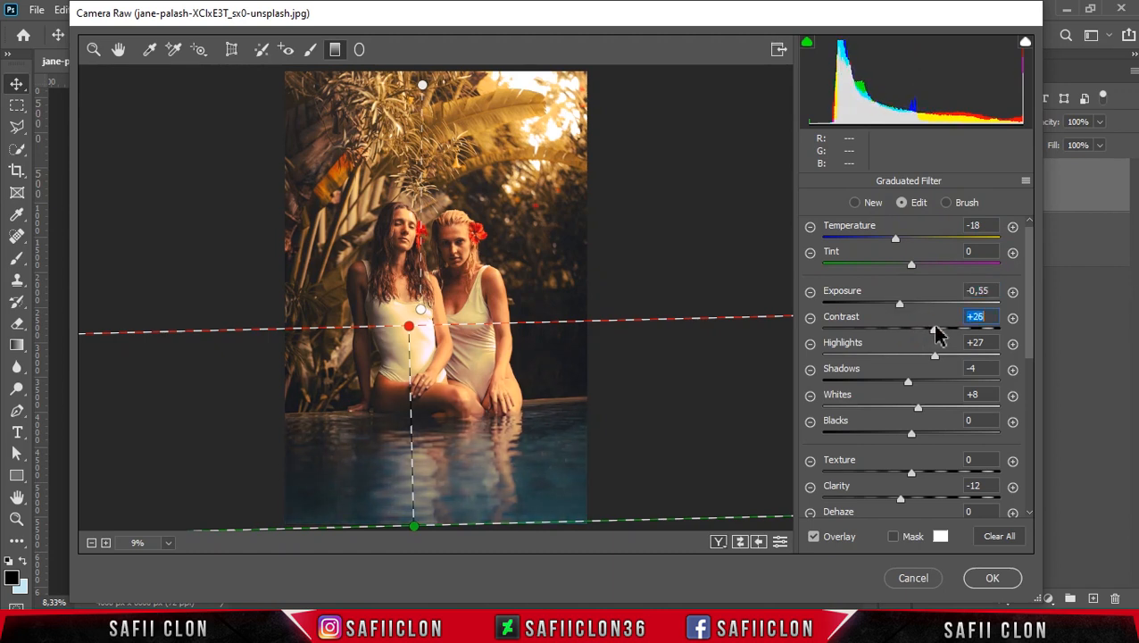
drag(935, 356, 910, 410)
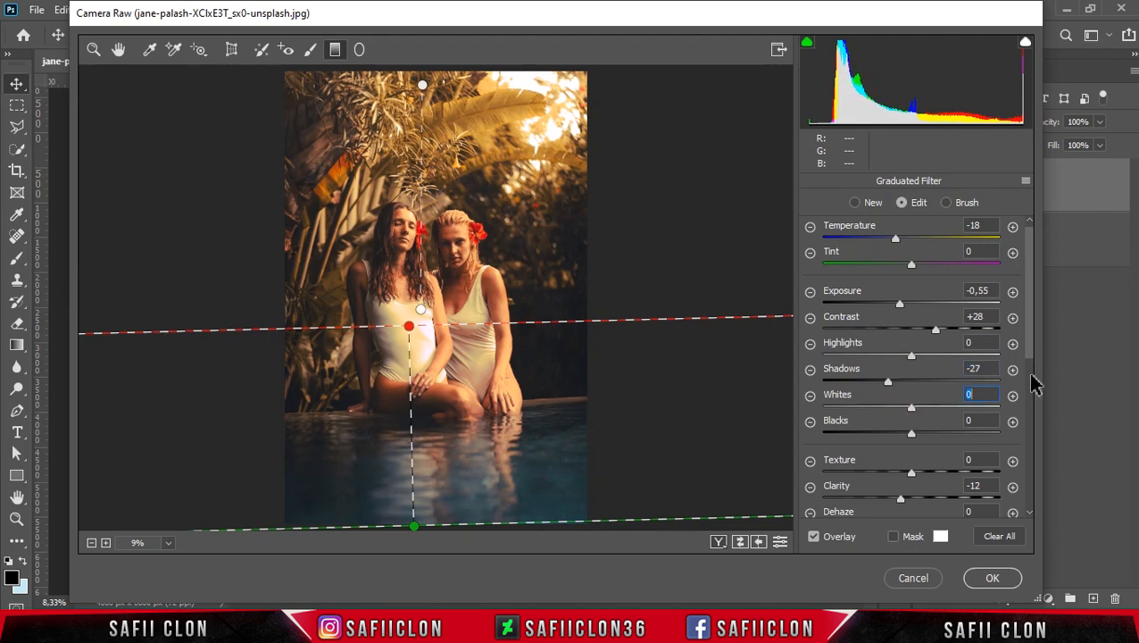
scroll(1026, 380, down, 2)
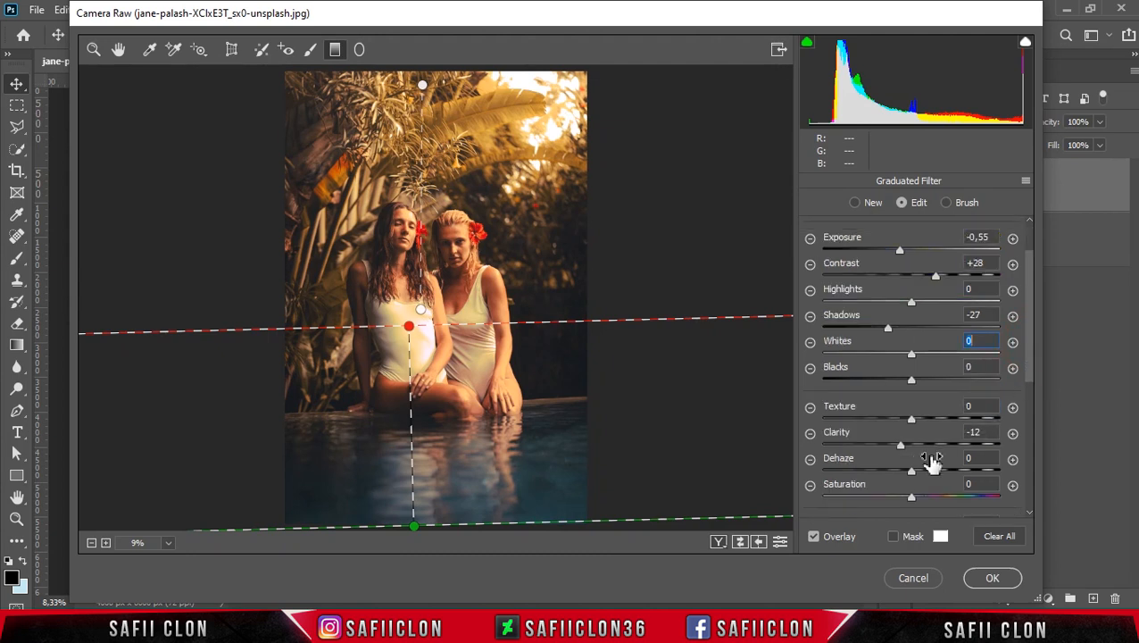
drag(900, 445, 912, 450)
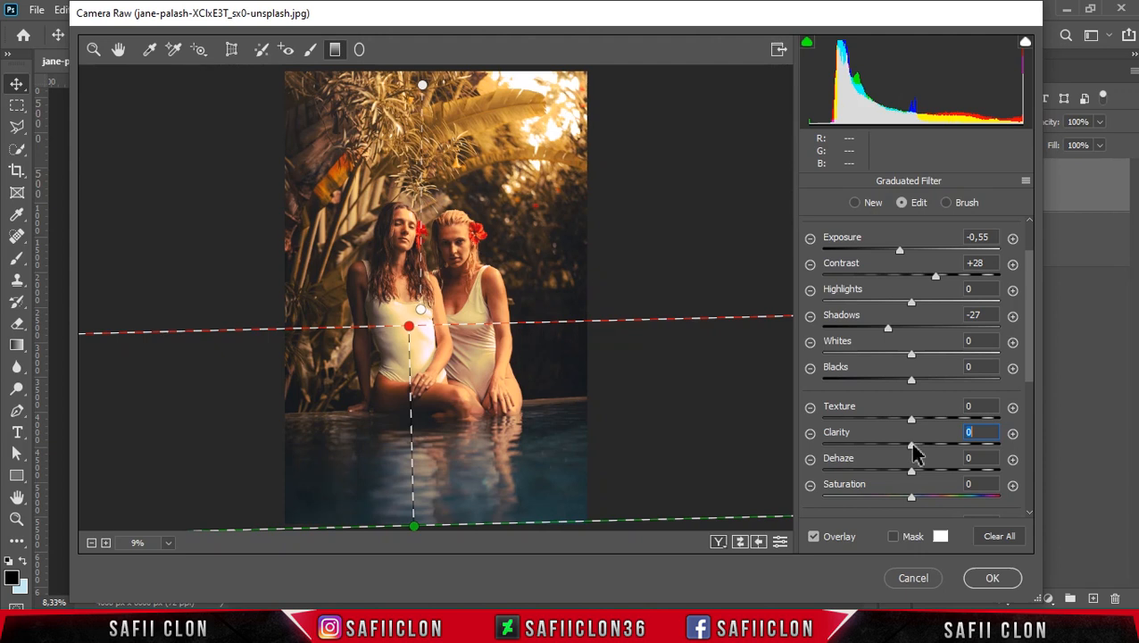
mouse_move(914, 452)
mouse_down()
mouse_move(943, 450)
mouse_move(933, 453)
mouse_up()
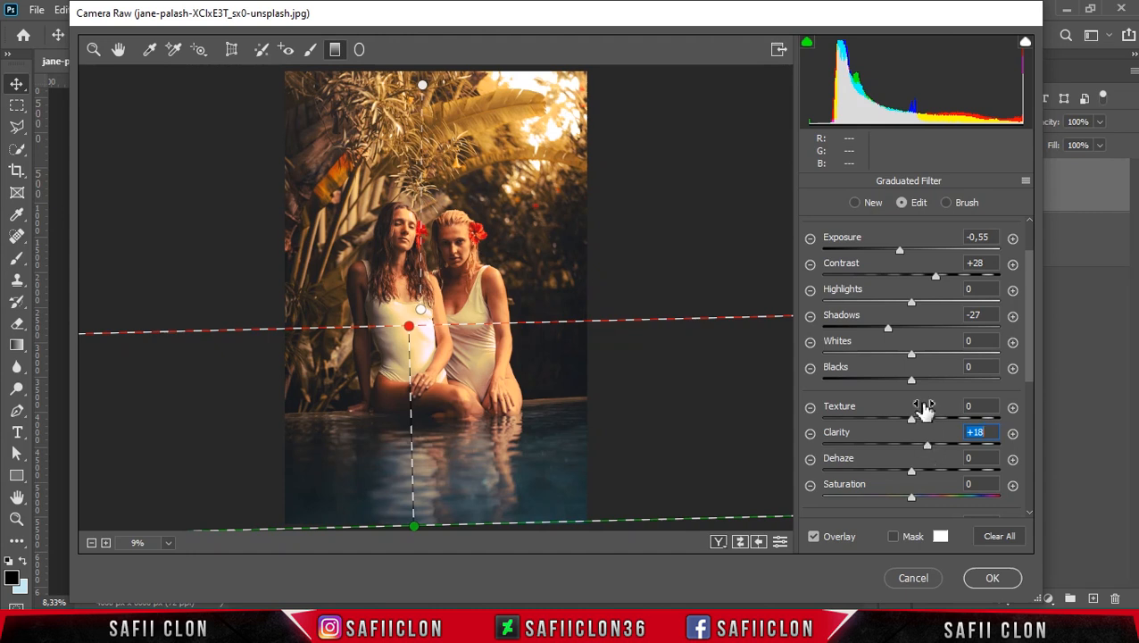
drag(922, 446, 921, 450)
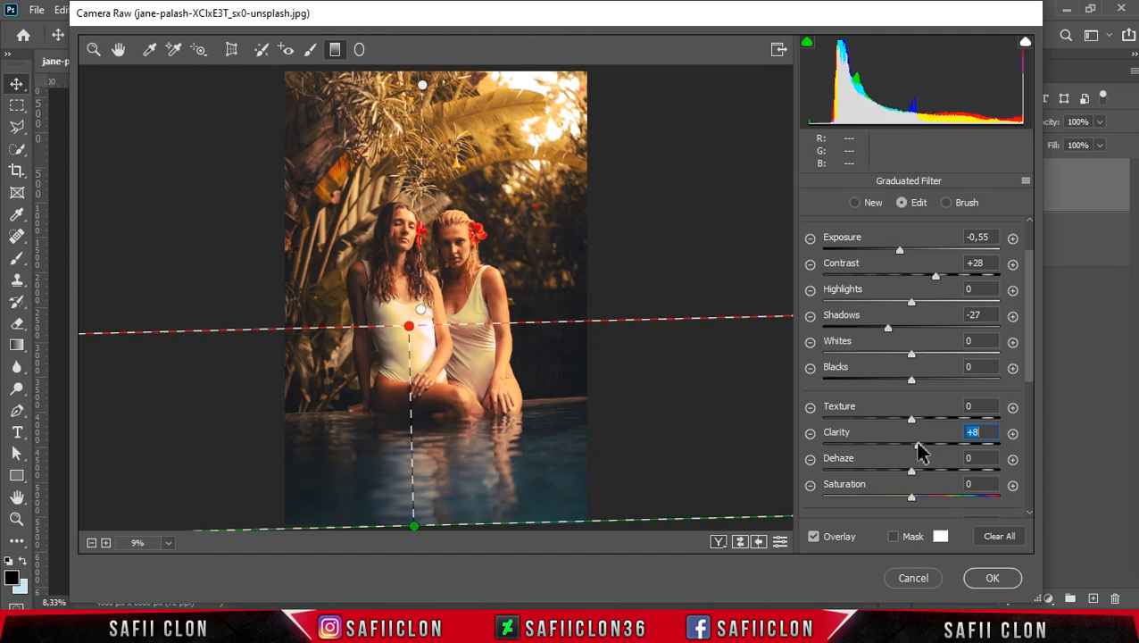
- Add a radial filter around the blonde woman's face with Temperature 0, Exposure +0,10, Contrast -15, Highlights +21 and Shadows +31
click(358, 50)
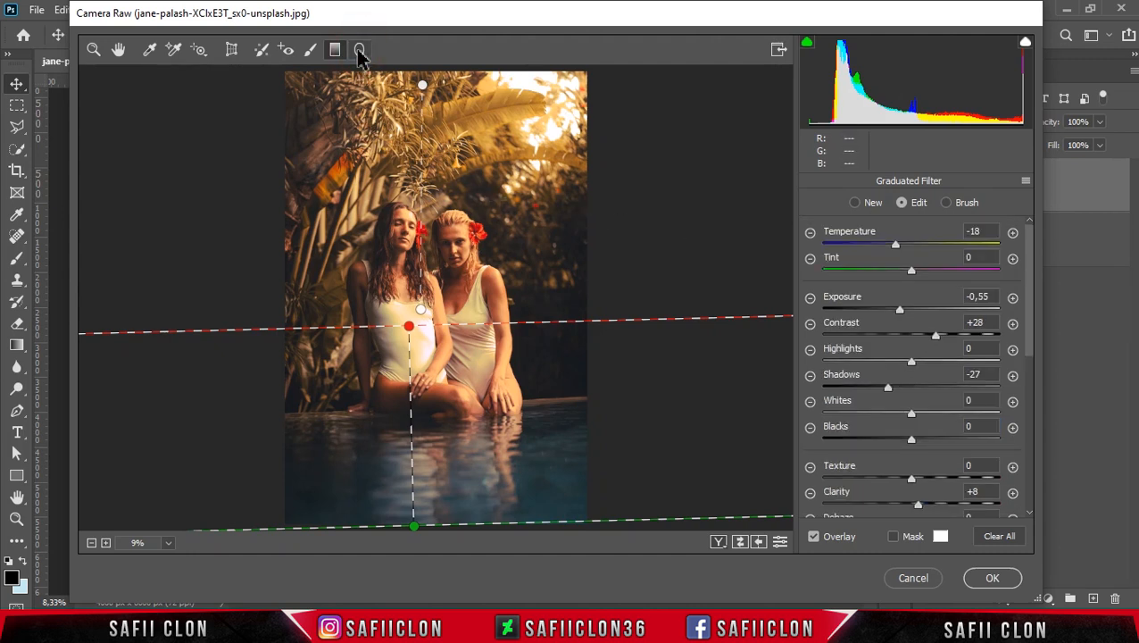
mouse_move(452, 241)
mouse_down()
mouse_move(479, 285)
mouse_move(457, 249)
mouse_up()
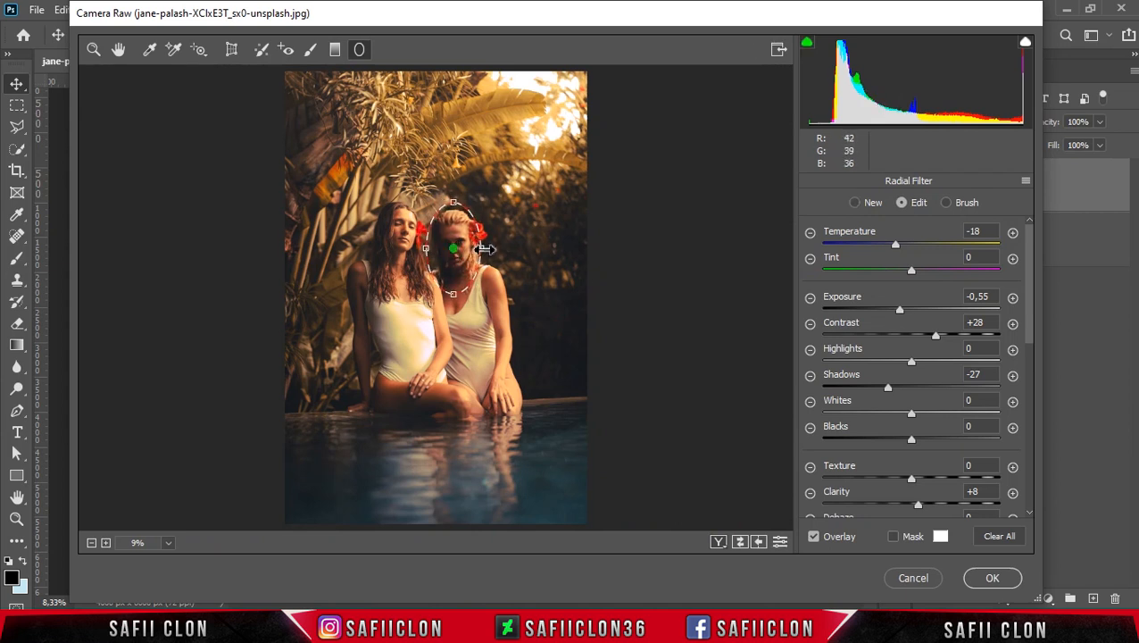
drag(896, 244, 908, 243)
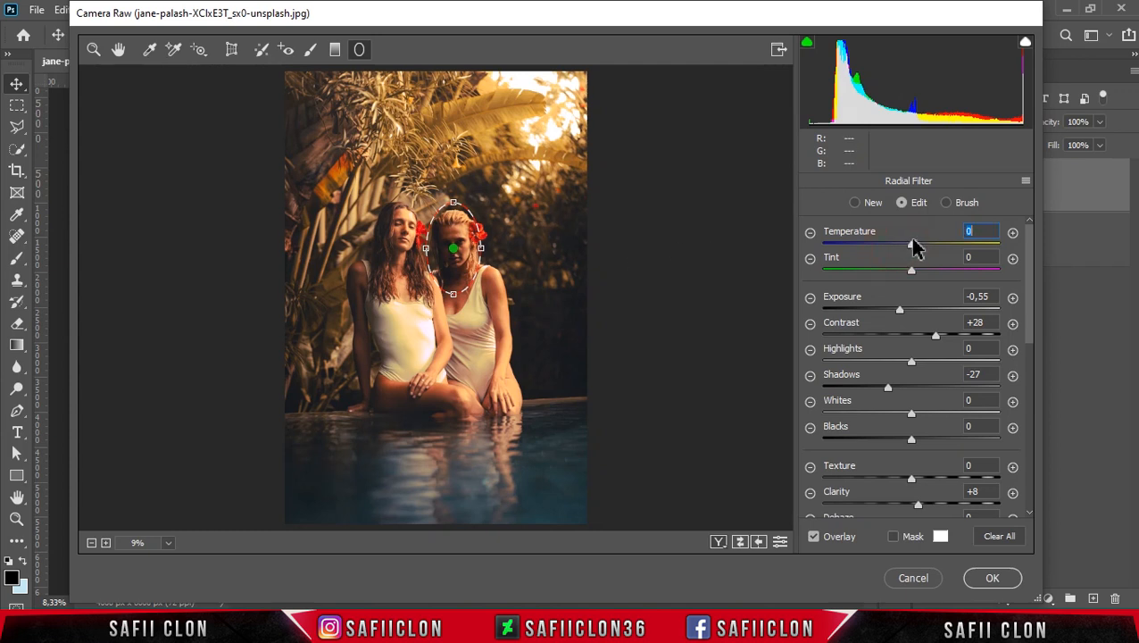
drag(902, 309, 919, 305)
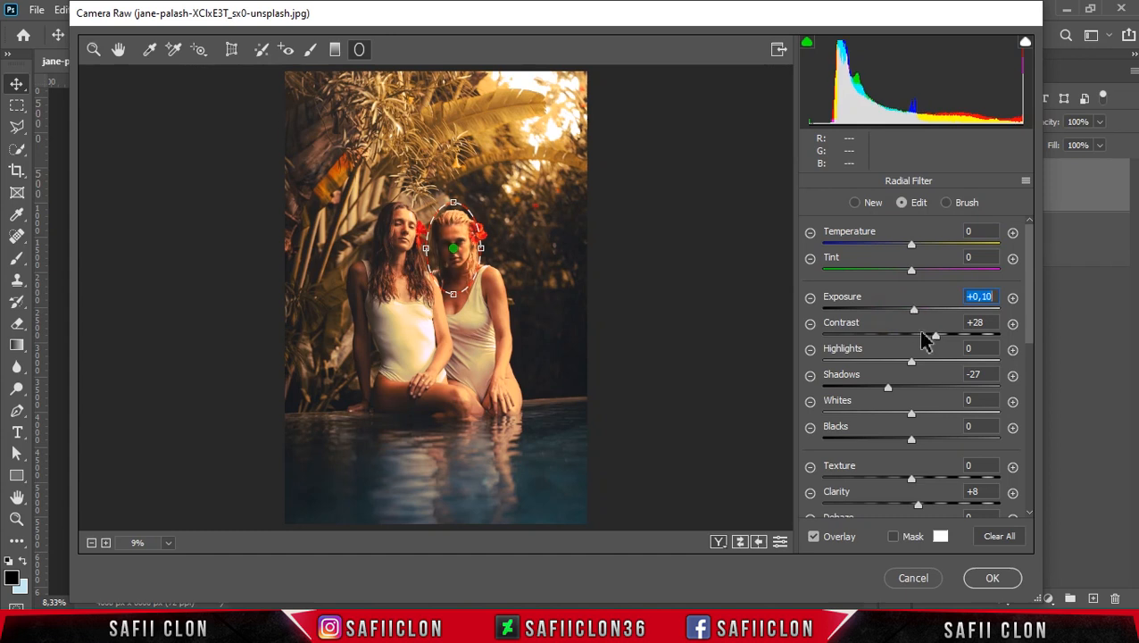
drag(935, 334, 905, 346)
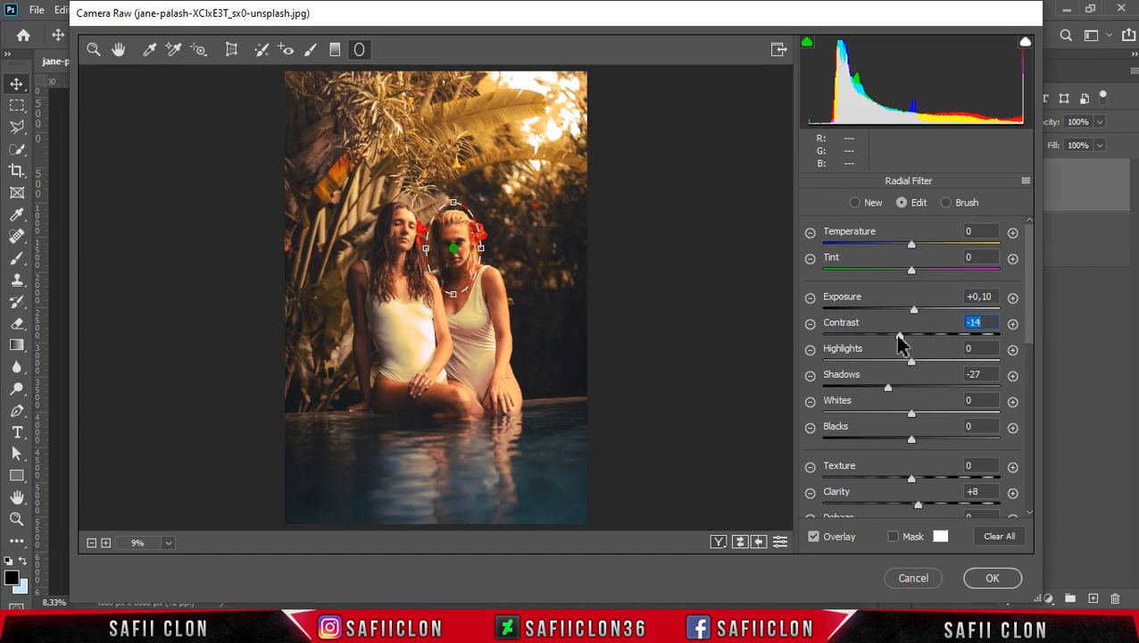
drag(910, 362, 925, 369)
drag(889, 390, 922, 386)
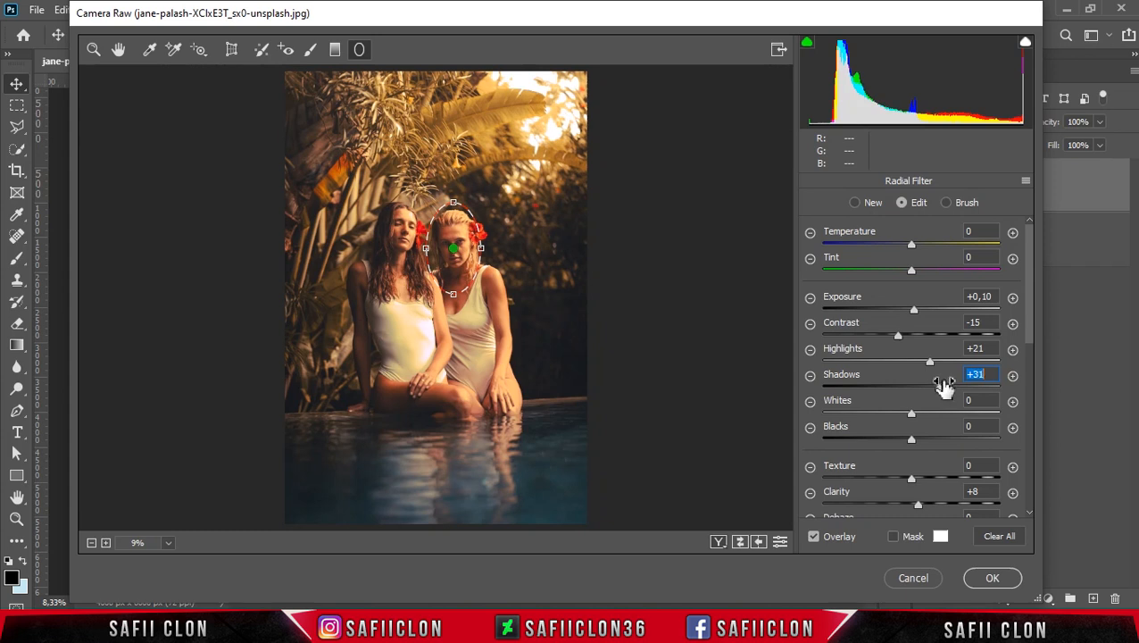
- Set the blonde woman's face filter to Texture +10 and Clarity -4, with the effect applied inside the ellipse
scroll(1034, 362, down, 3)
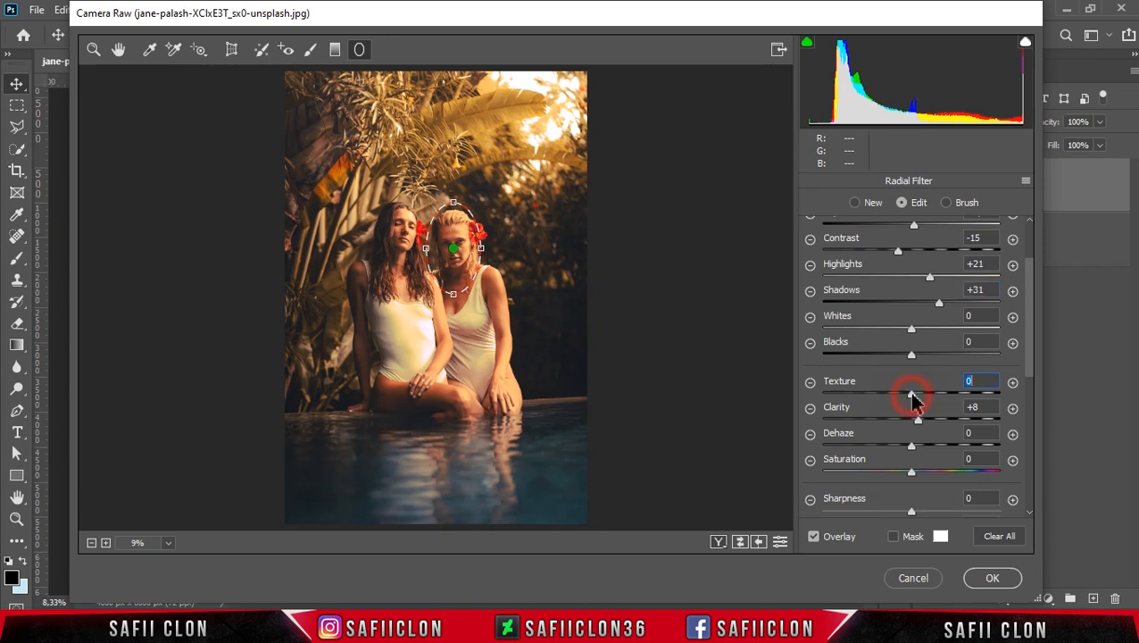
drag(918, 418, 903, 419)
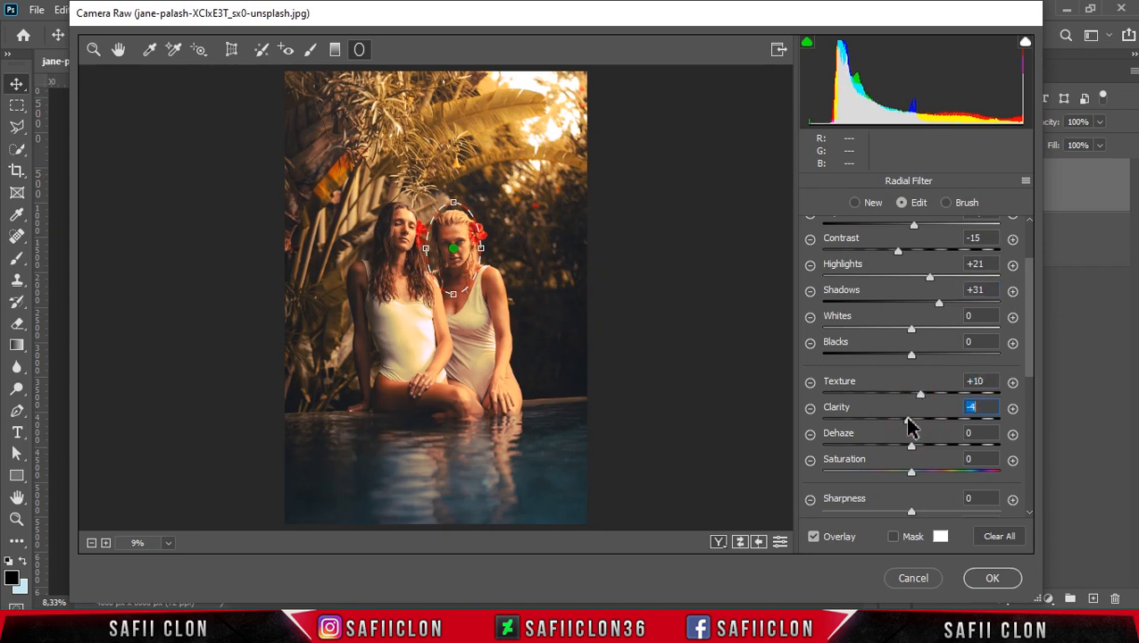
drag(1027, 346, 1027, 508)
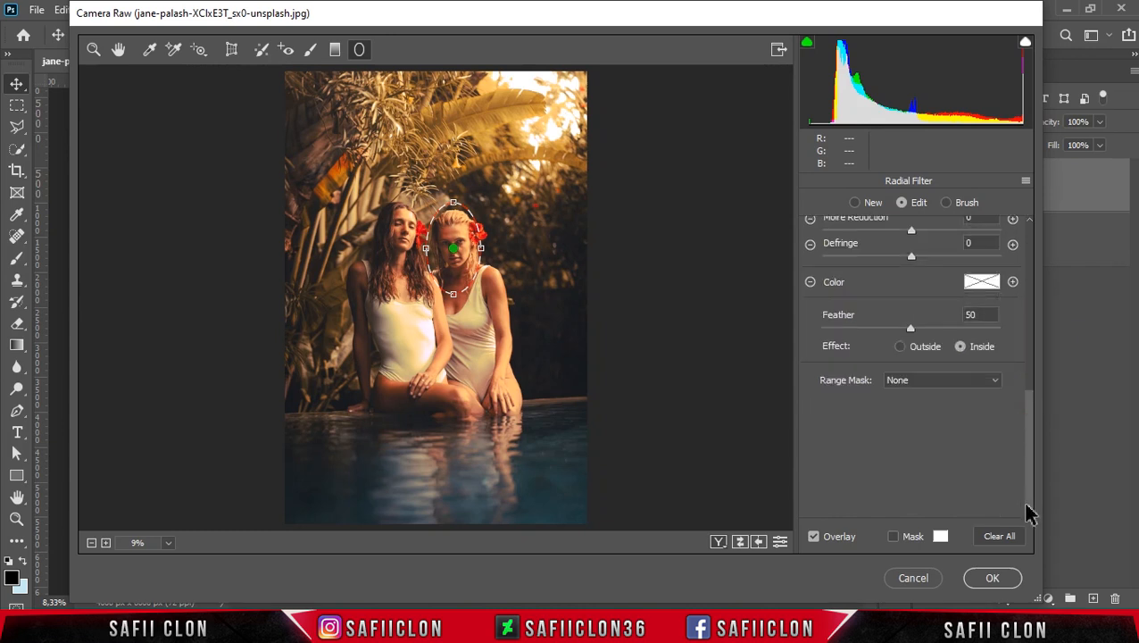
click(961, 347)
- Add a second radial filter around the dark-haired woman's face with Exposure +0,10, Contrast -15, Highlights +15, Shadows +31, Texture +10 and Clarity +7
mouse_move(395, 228)
mouse_down()
mouse_move(412, 260)
mouse_move(398, 235)
mouse_up()
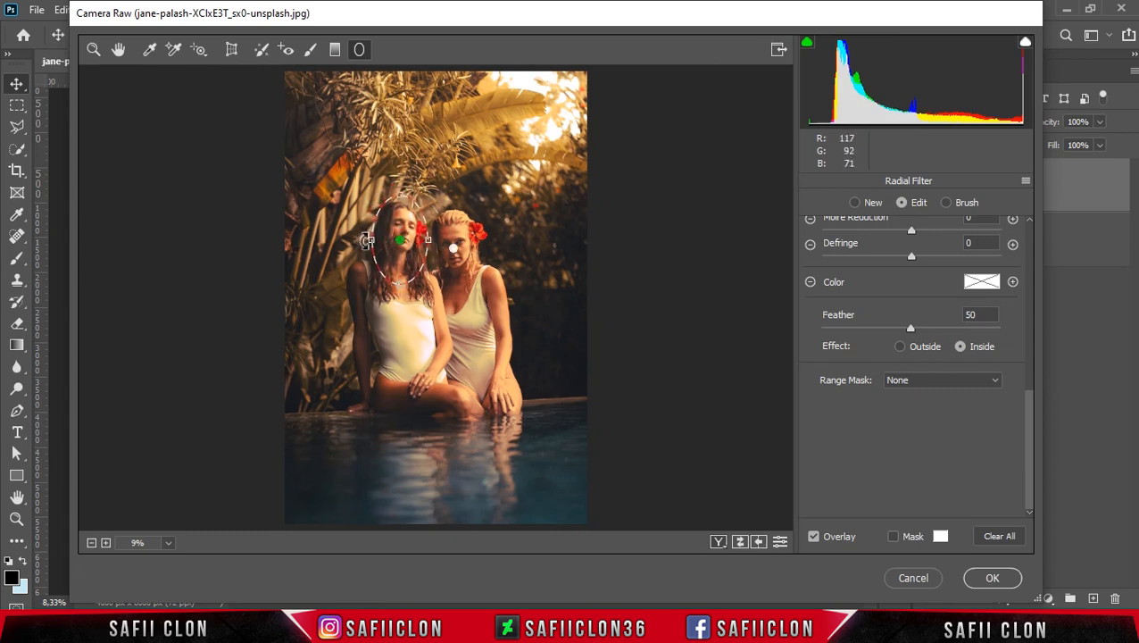
drag(401, 241, 398, 238)
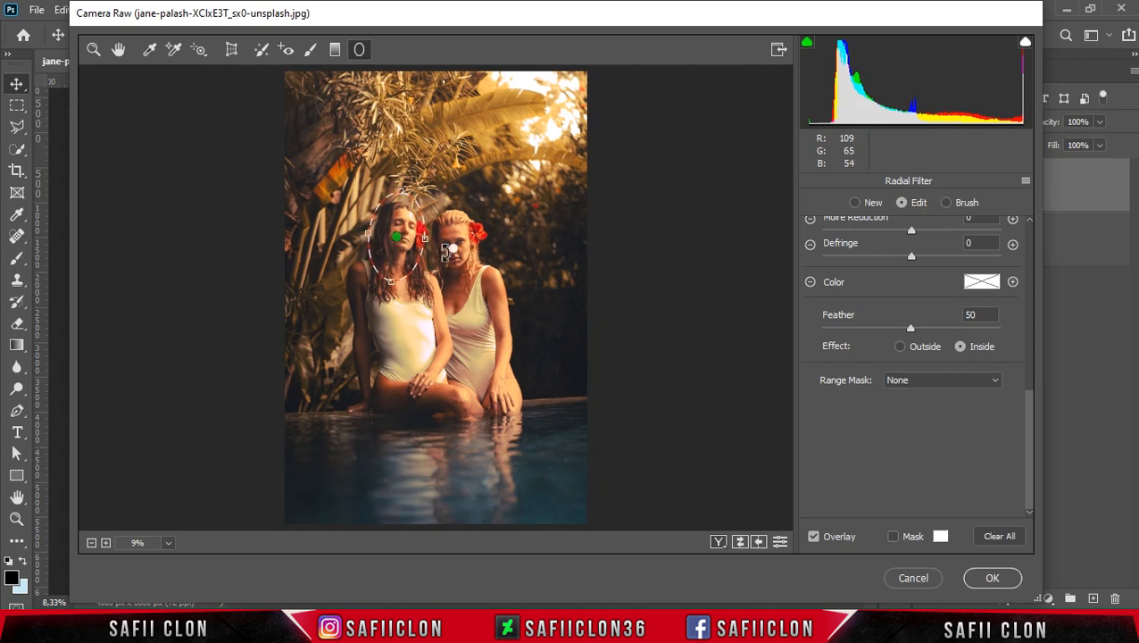
scroll(1029, 241, up, 10)
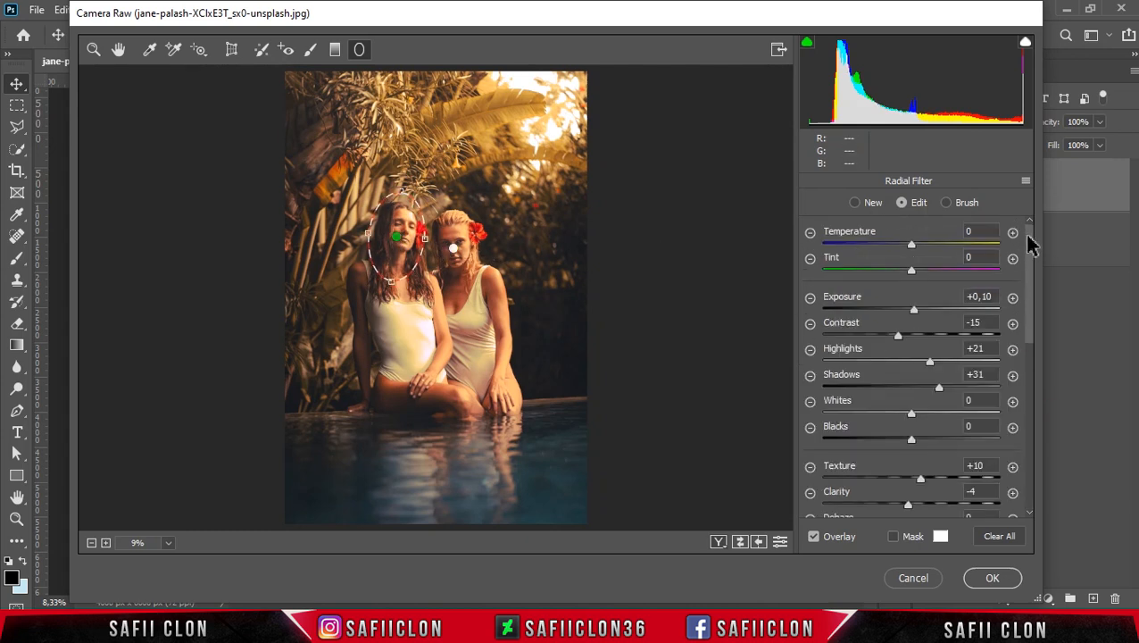
click(913, 310)
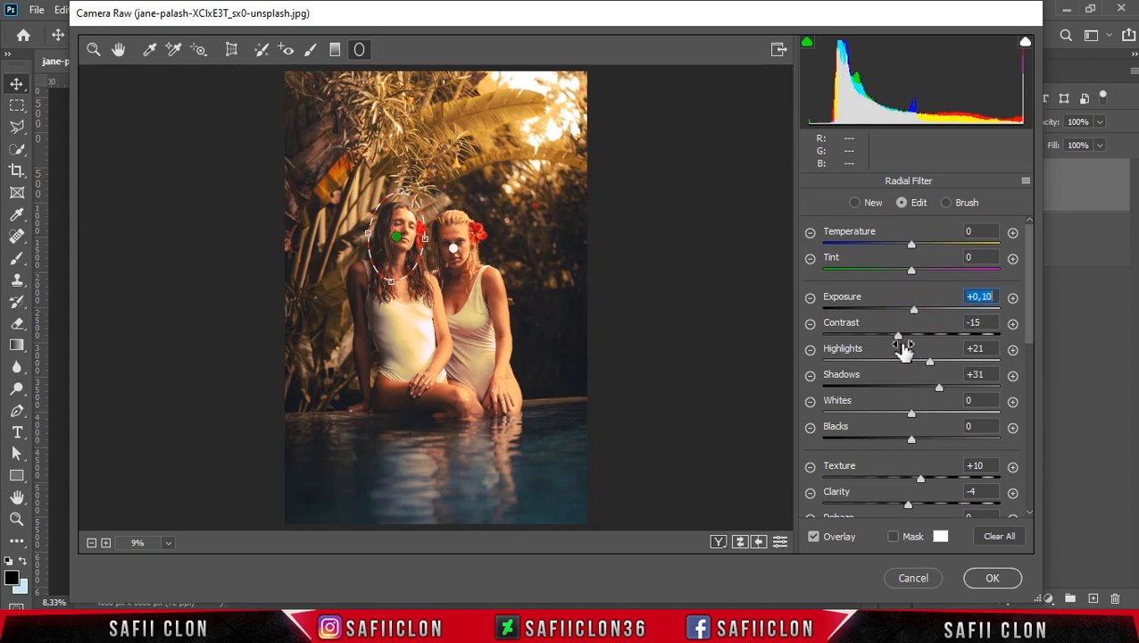
click(899, 336)
click(928, 362)
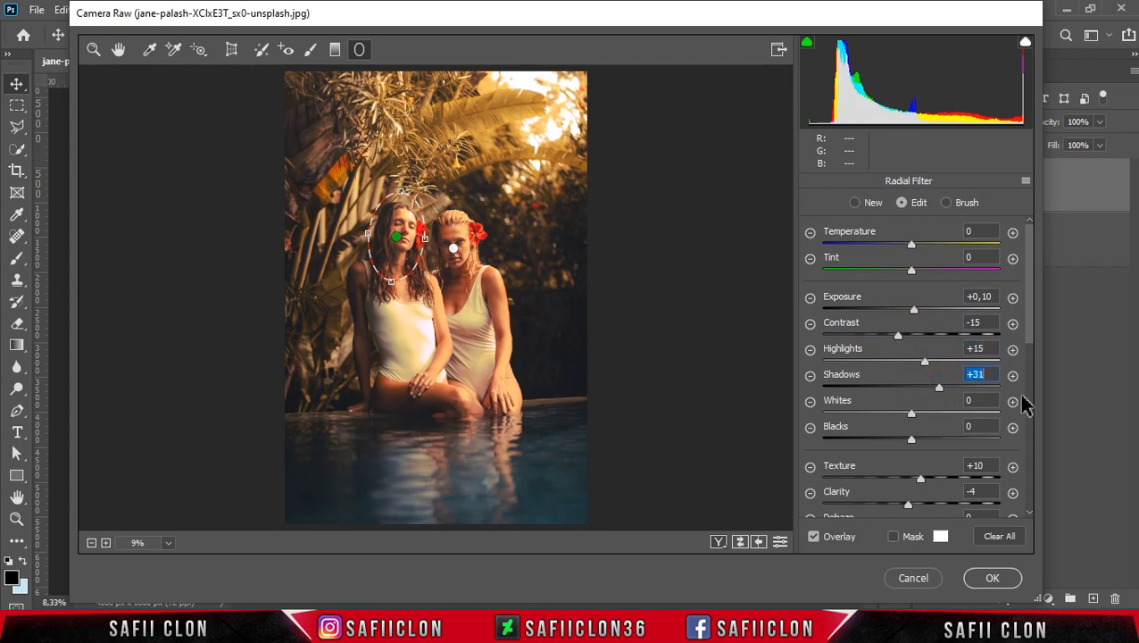
scroll(1028, 343, down, 2)
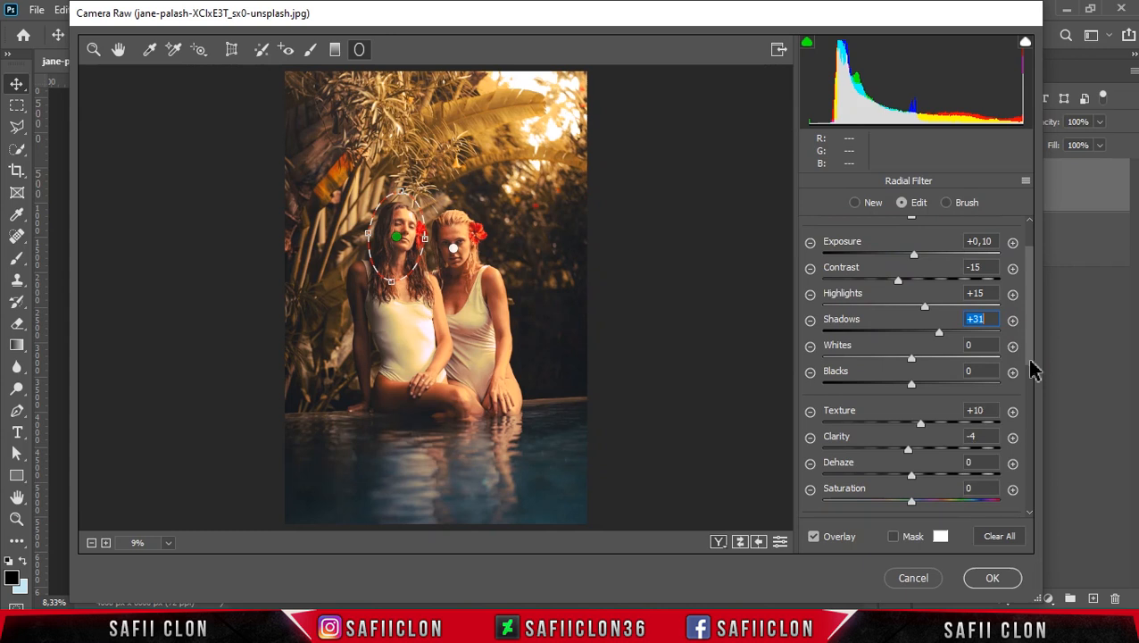
click(921, 425)
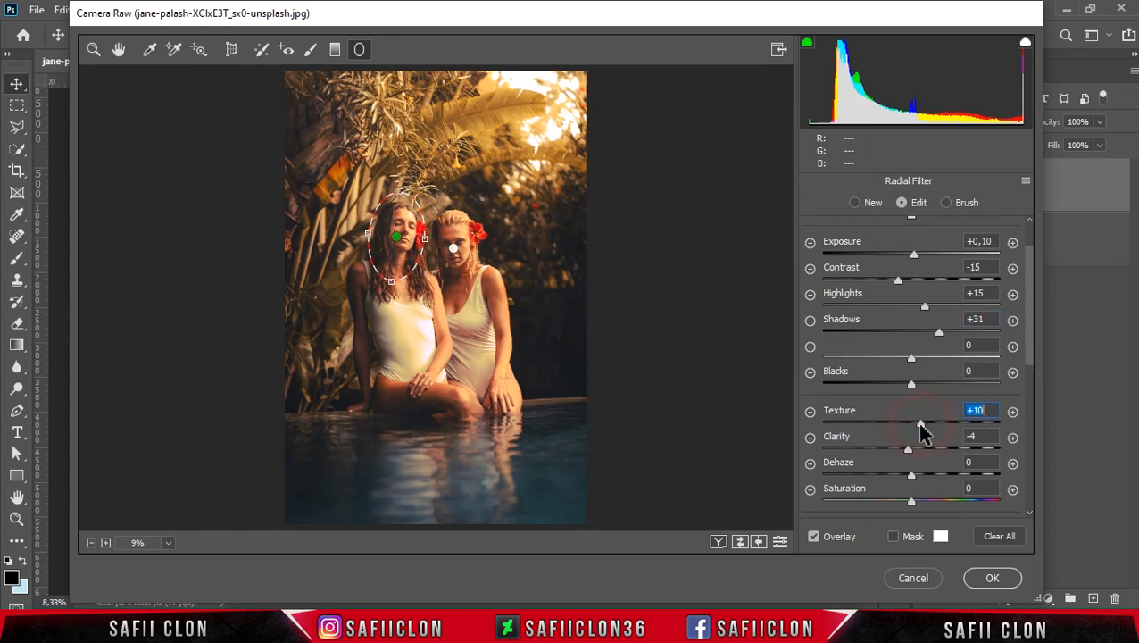
drag(908, 446, 916, 447)
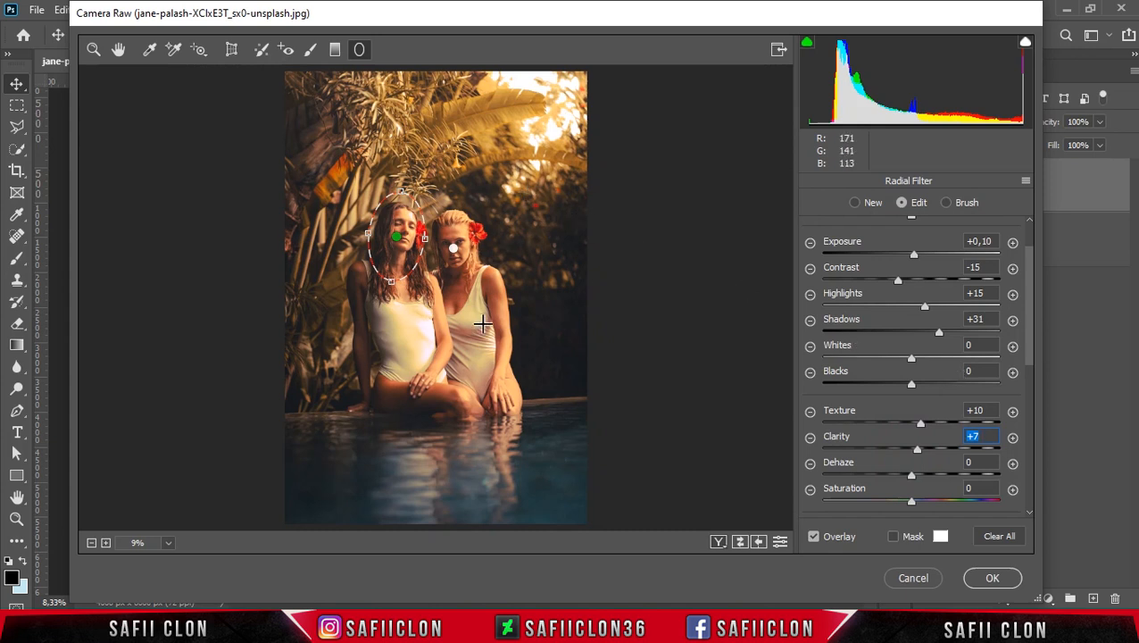
- Draw a wide radial filter over the pool water, tilting, moving and resizing the ellipse to reach the pool's edge
drag(352, 461, 494, 499)
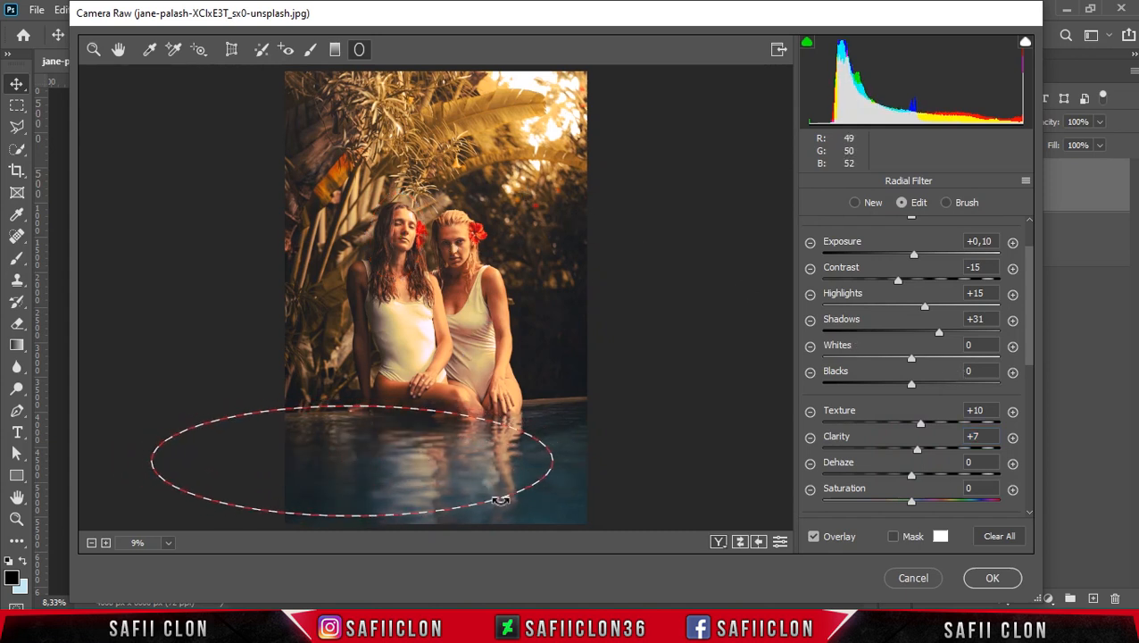
drag(568, 476, 575, 427)
drag(361, 460, 435, 468)
drag(421, 410, 422, 405)
drag(509, 459, 519, 459)
drag(679, 436, 672, 443)
mouse_move(437, 405)
mouse_down()
mouse_move(440, 388)
mouse_move(447, 399)
mouse_up()
drag(509, 463, 518, 463)
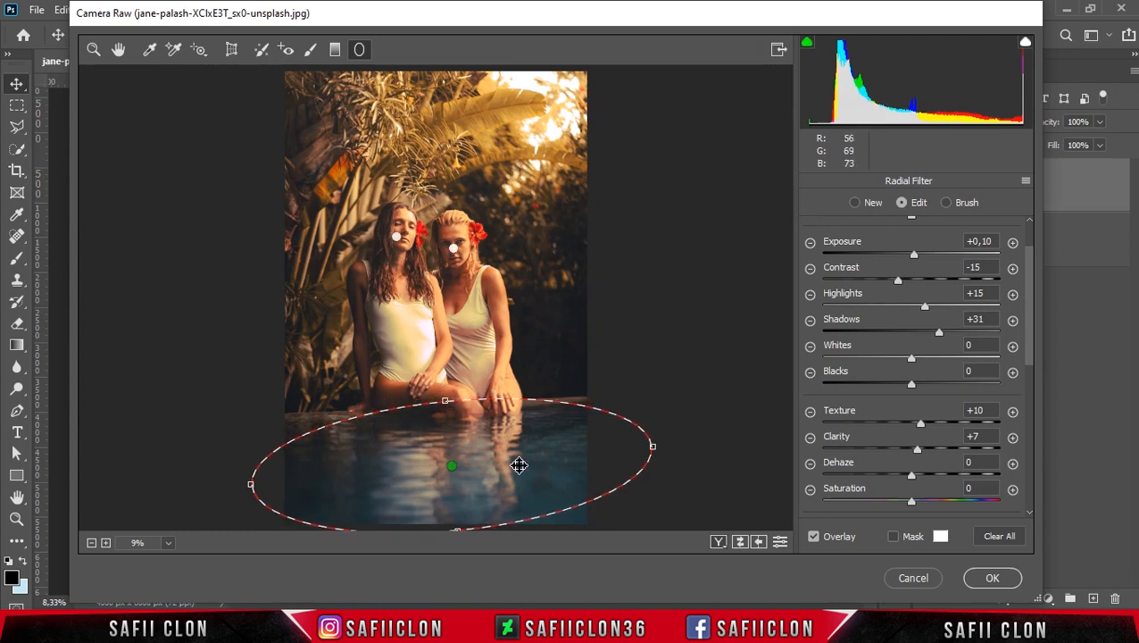
- Set the water filter to Temperature -93, Exposure +0,25, Contrast +20, Highlights +33, Whites +33, Blacks -7, Texture 0 and Clarity +10
scroll(1035, 249, up, 2)
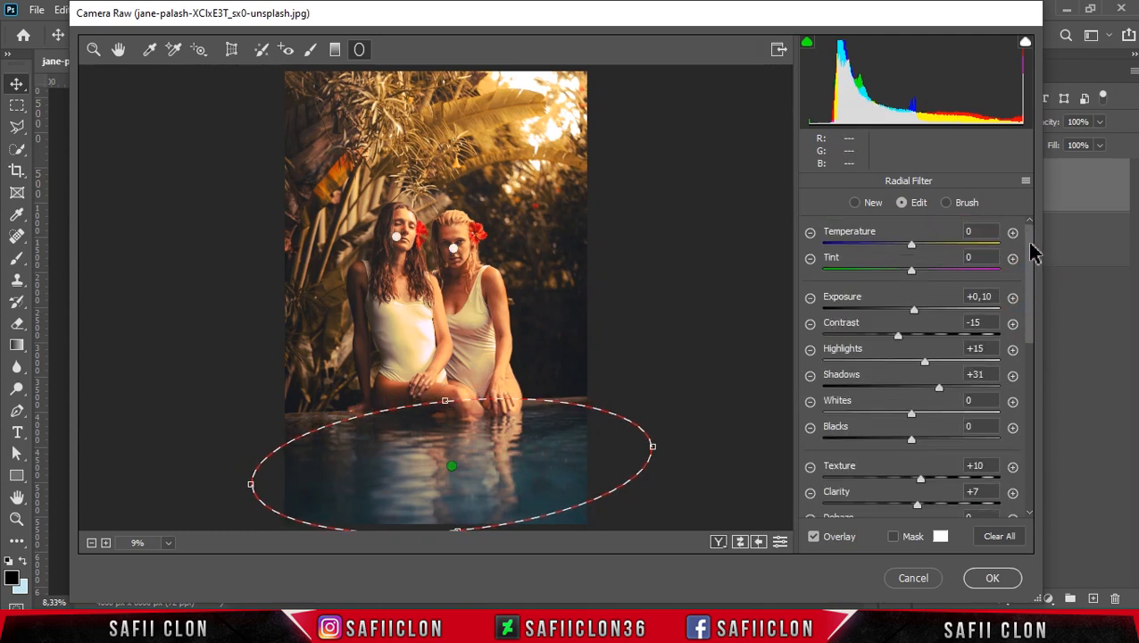
drag(911, 246, 832, 253)
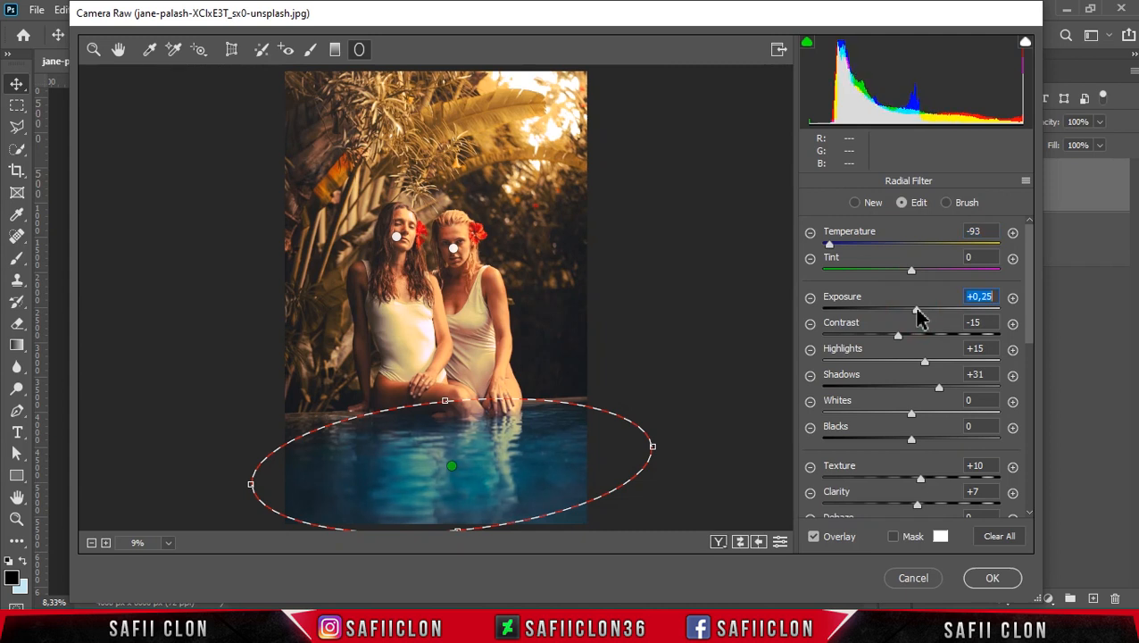
drag(898, 335, 929, 338)
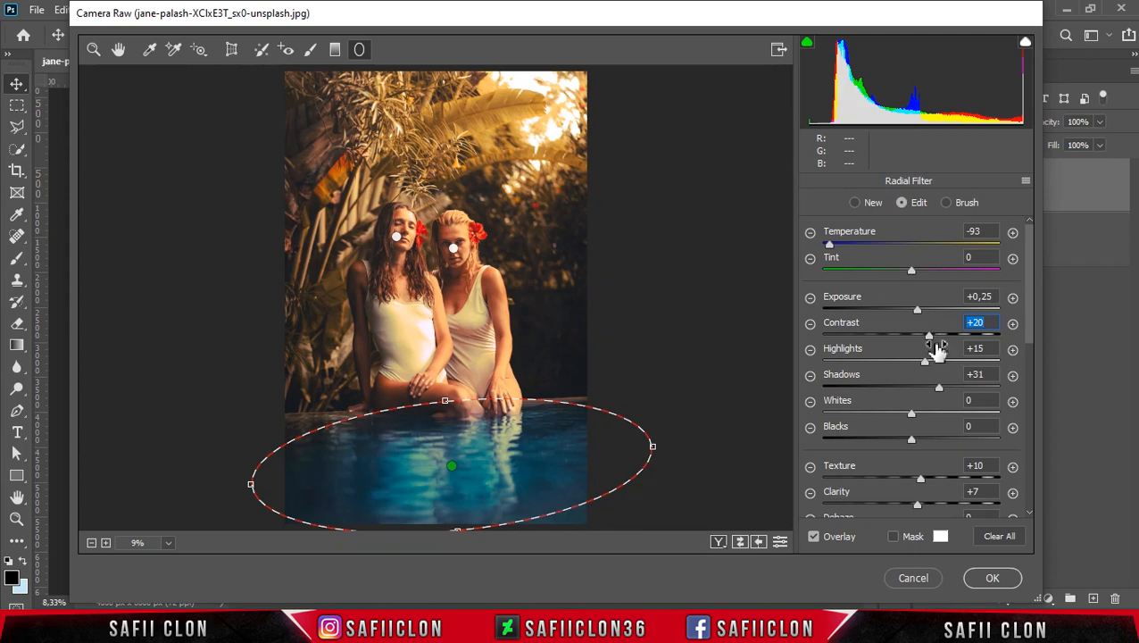
drag(926, 363, 929, 366)
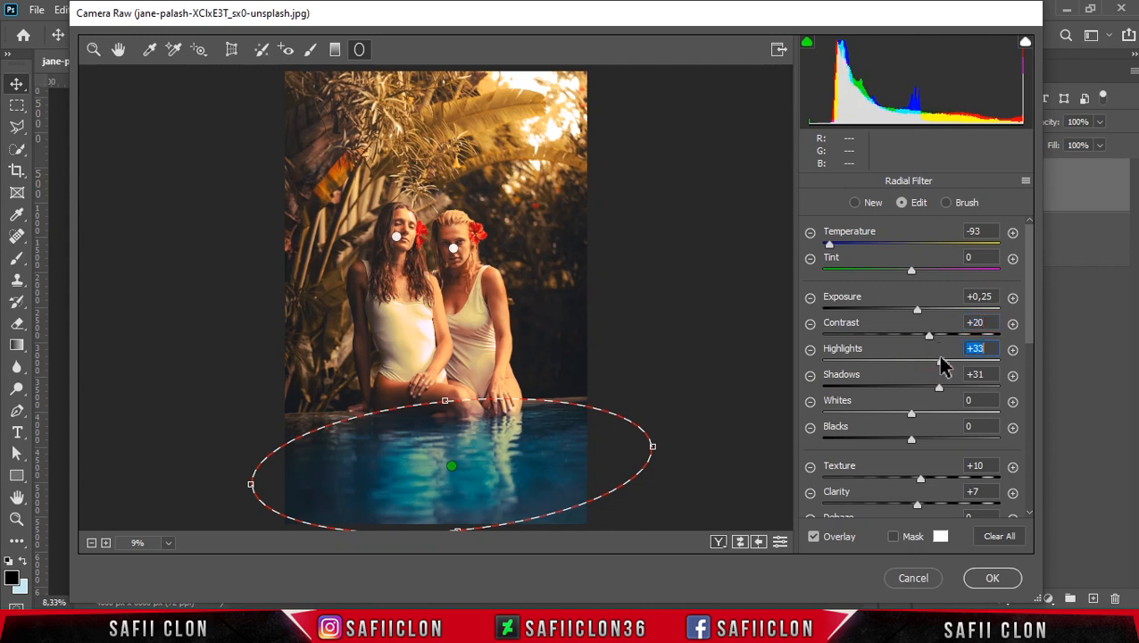
drag(914, 420, 934, 418)
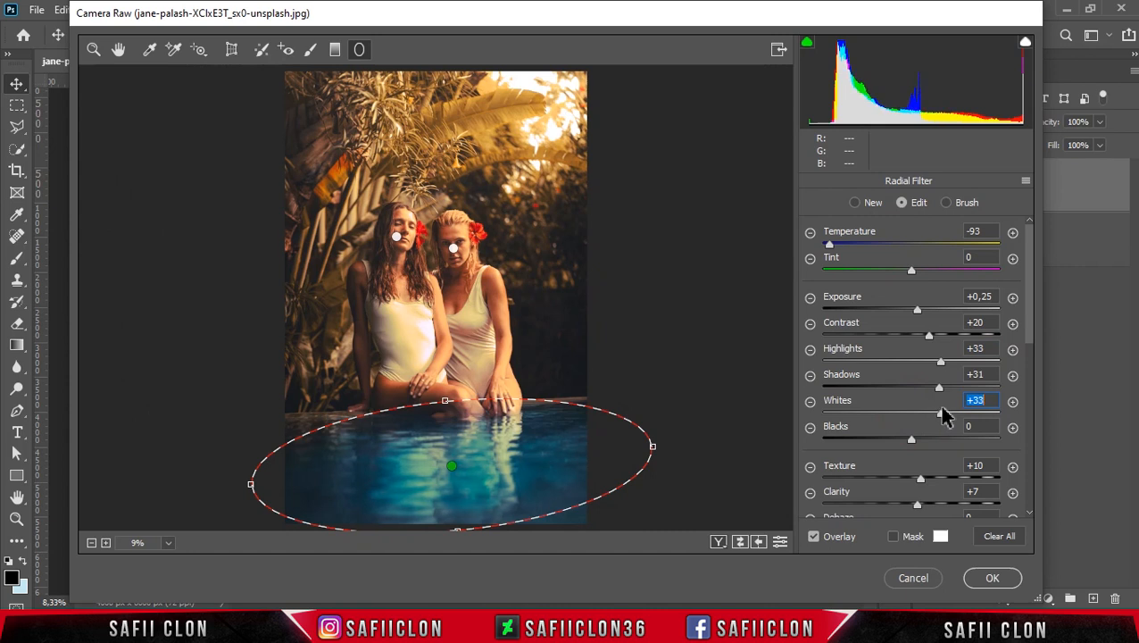
drag(911, 440, 906, 441)
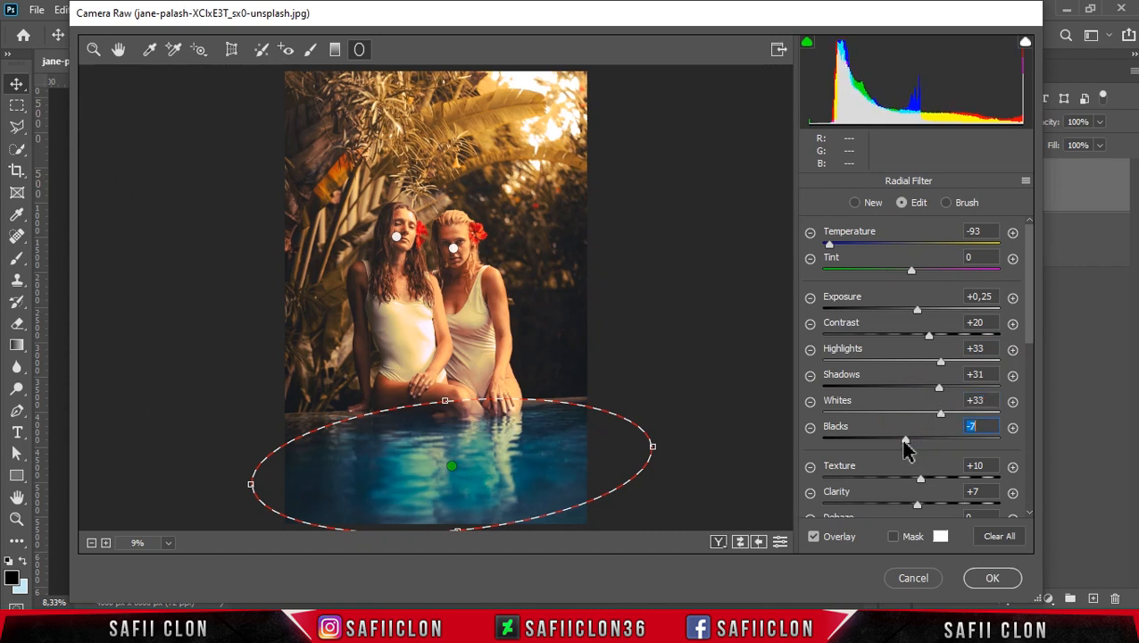
scroll(1026, 381, down, 4)
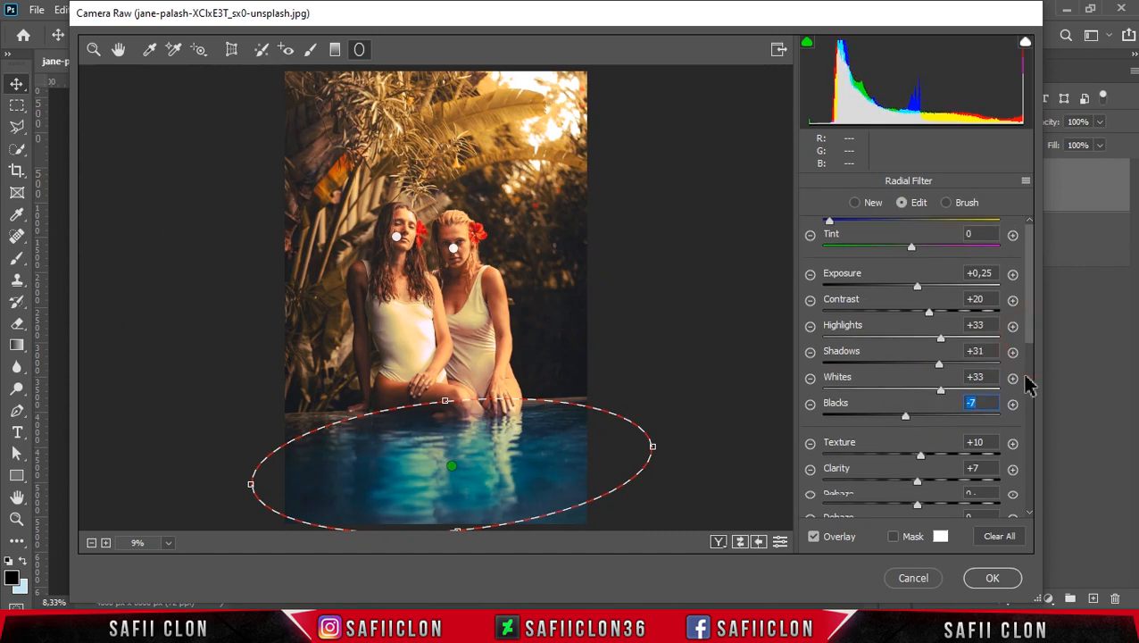
drag(923, 381, 920, 403)
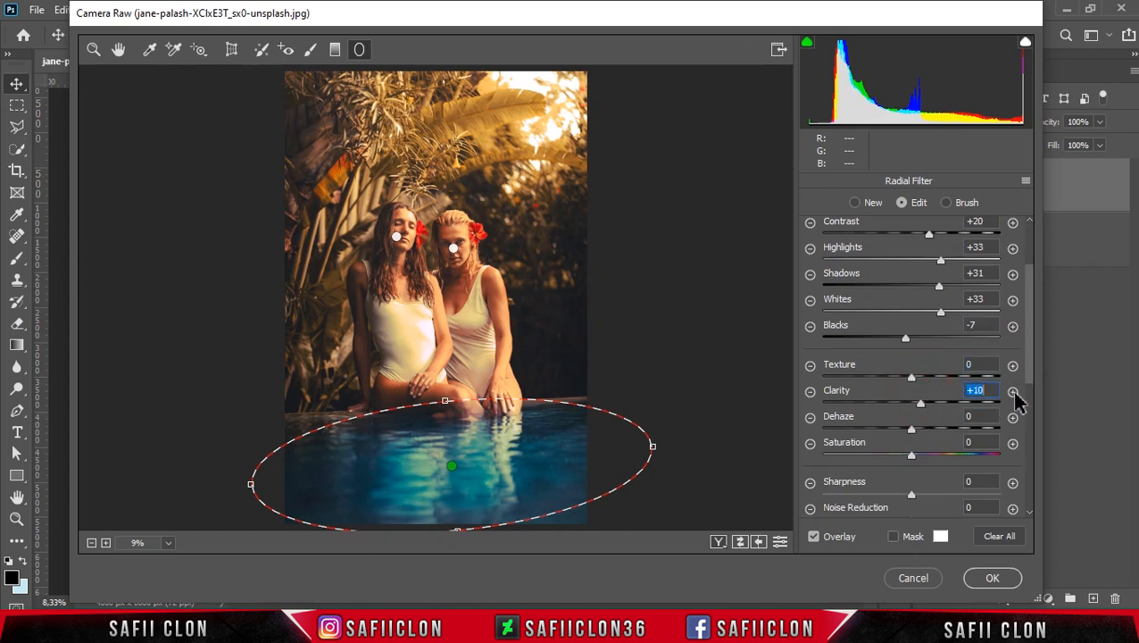
scroll(1026, 495, down, 6)
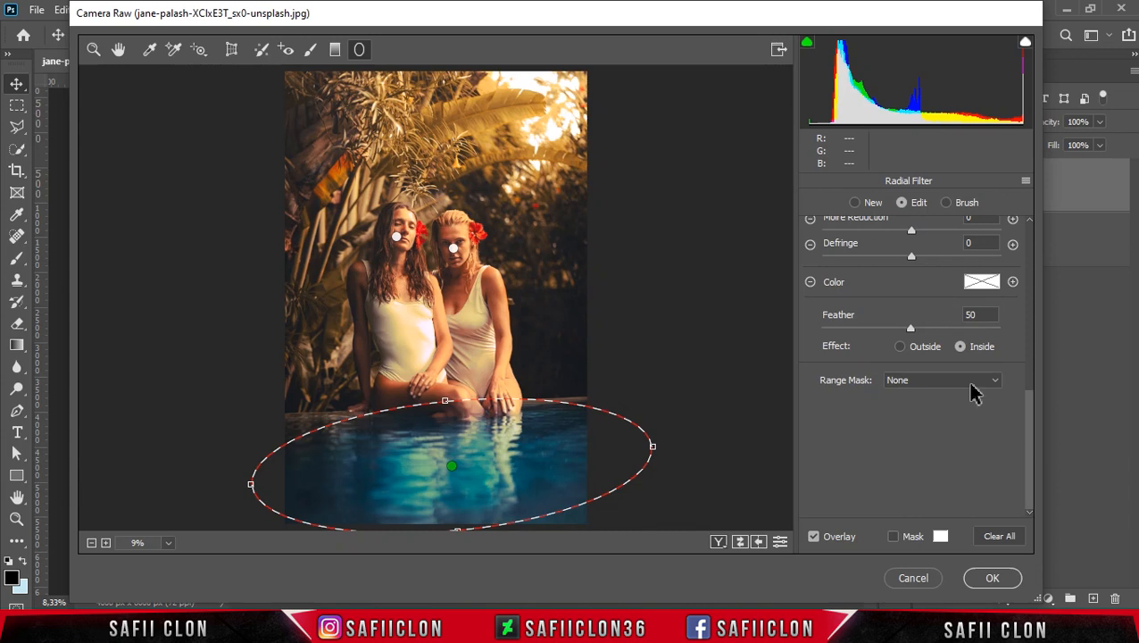
- Widen the water filter's ellipse well past both sides of the photo and adjust its tilt and upper edge to the waterline
drag(656, 450, 660, 453)
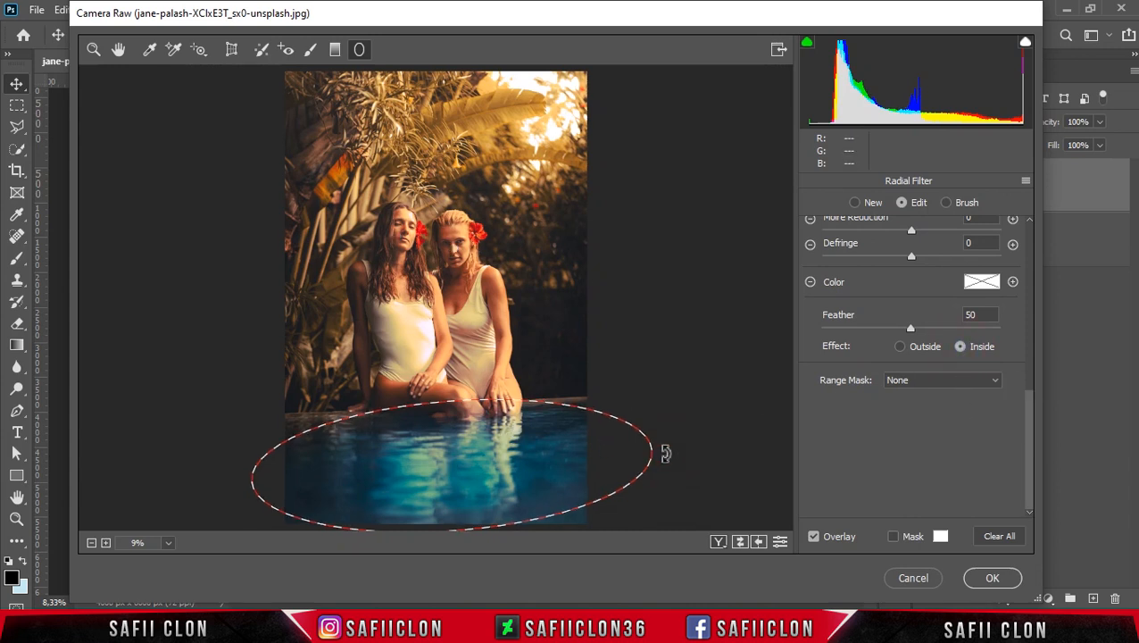
drag(249, 480, 193, 480)
mouse_move(446, 399)
mouse_down()
mouse_move(449, 376)
mouse_move(448, 407)
mouse_up()
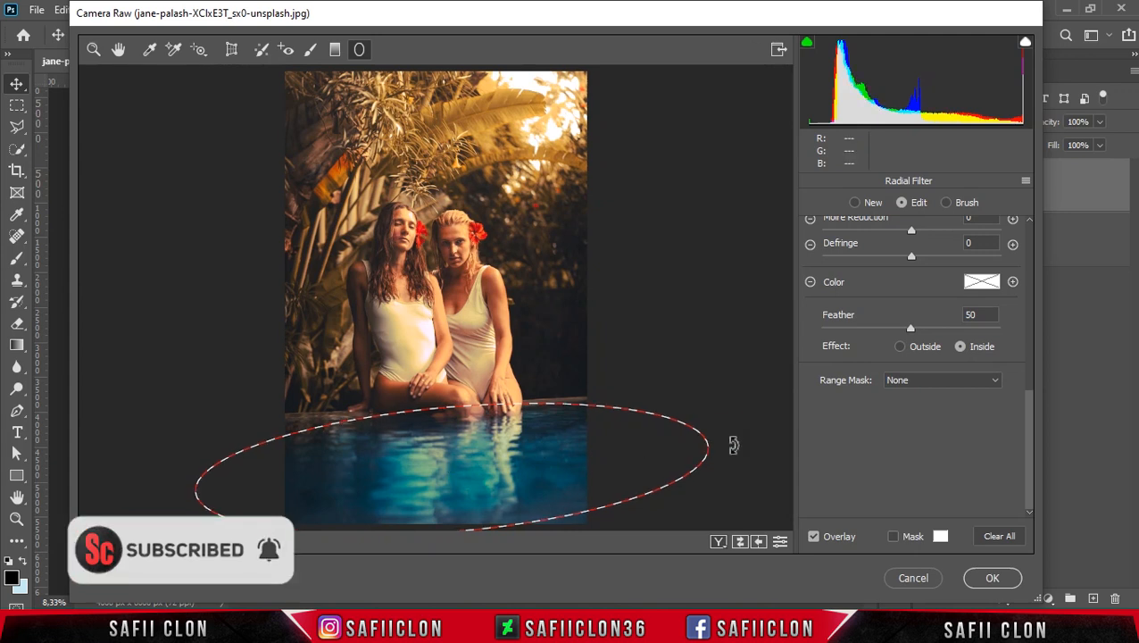
drag(514, 448, 545, 438)
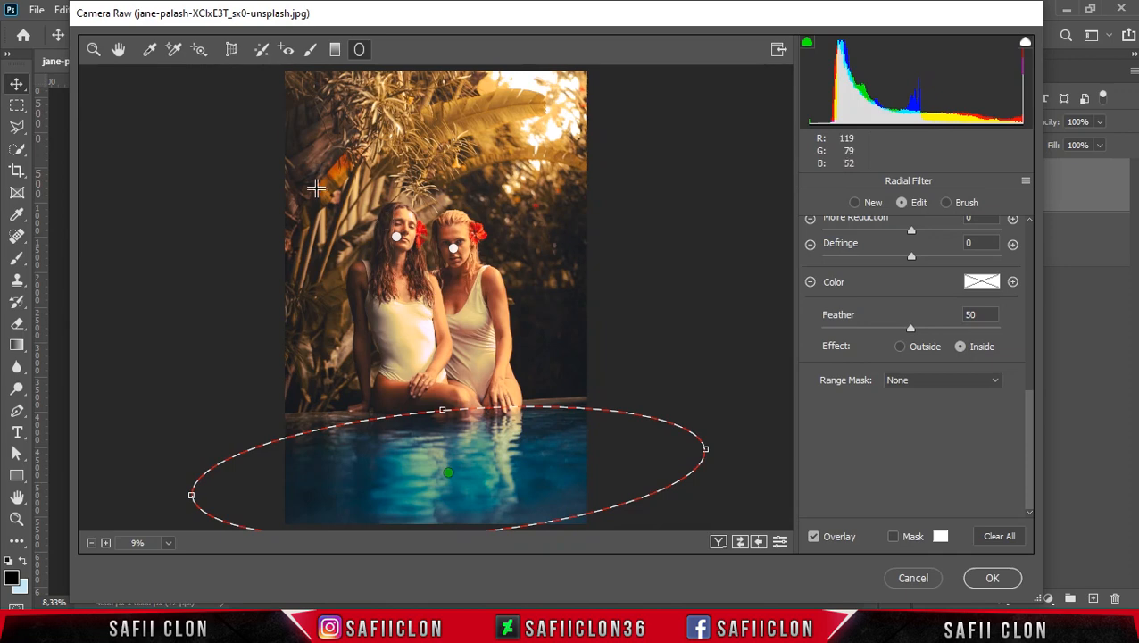
- Leave the radial filter and compare the graded photo with the original by cycling through the Before/After views
click(93, 51)
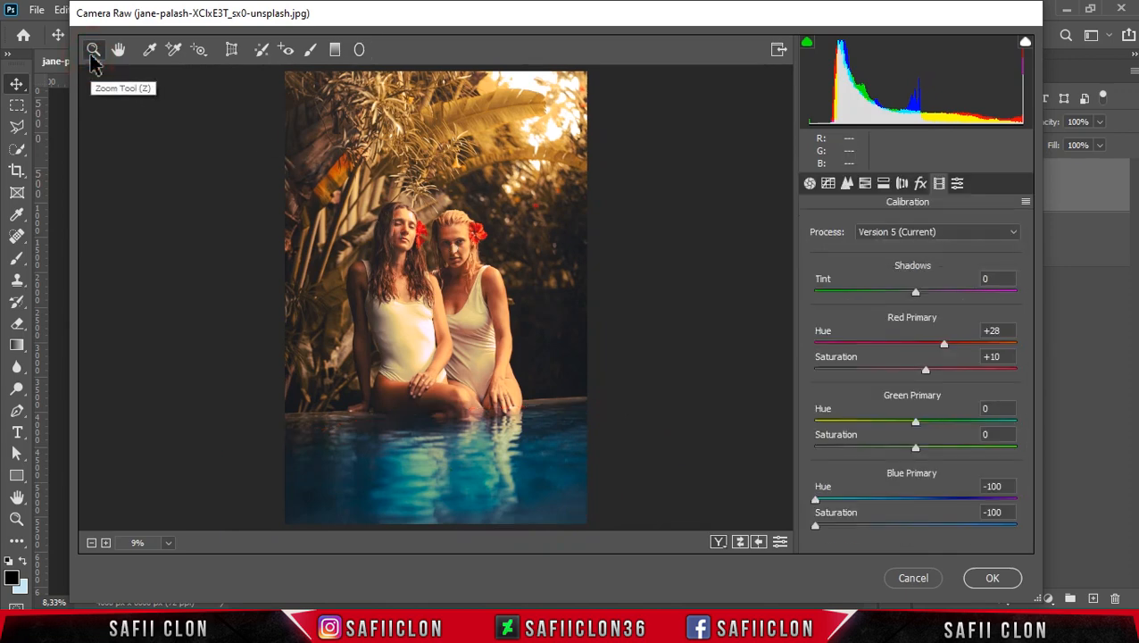
click(718, 543)
click(719, 543)
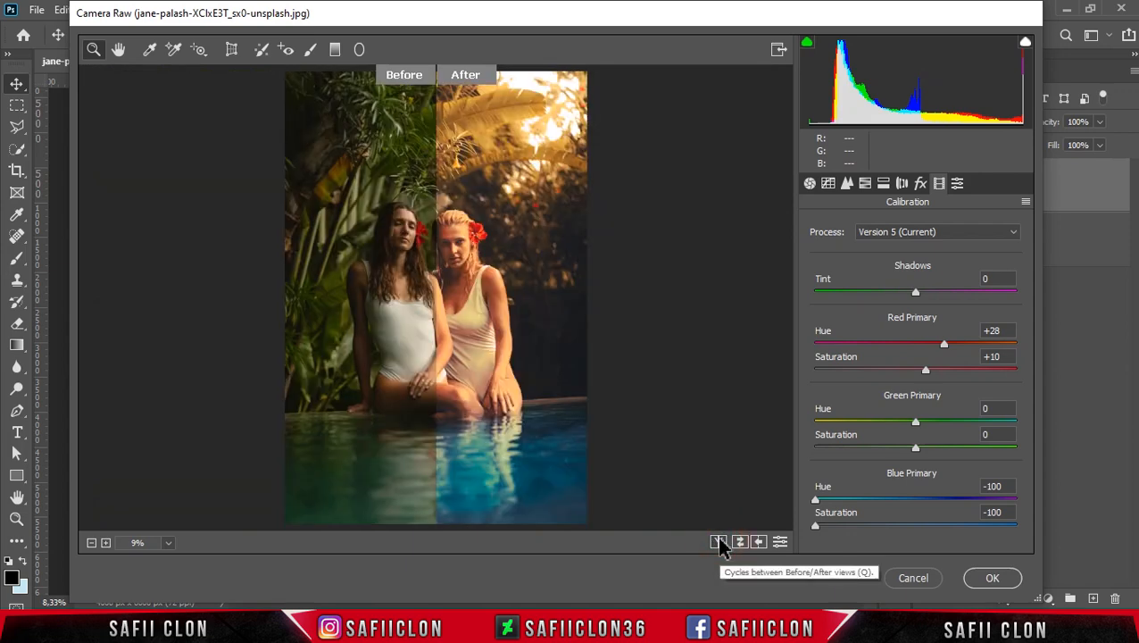
click(720, 543)
click(719, 543)
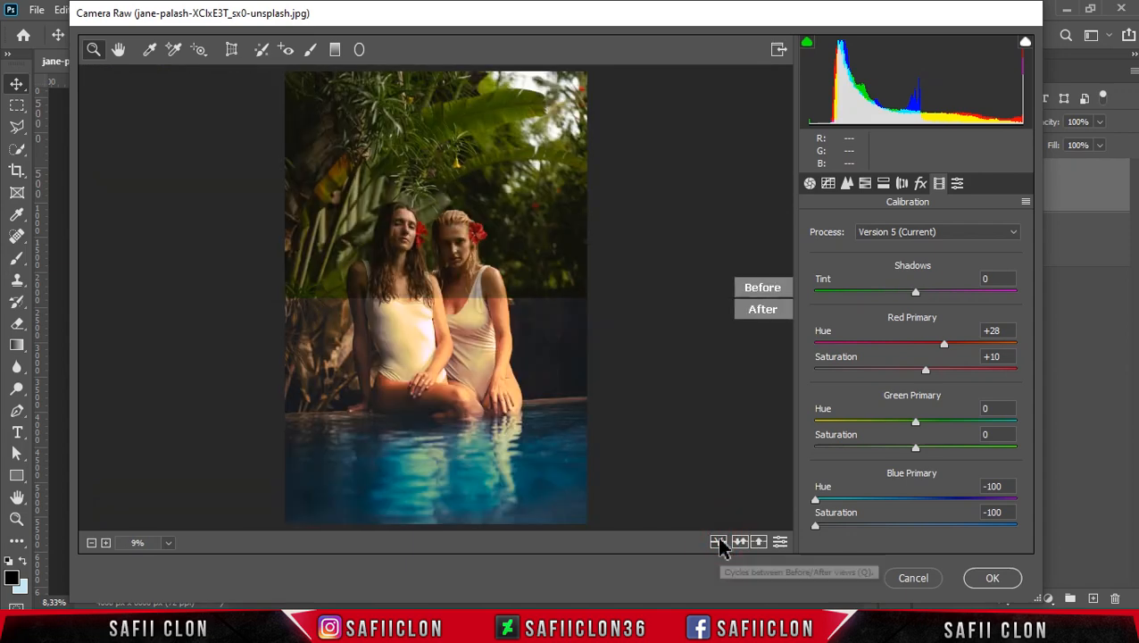
click(719, 543)
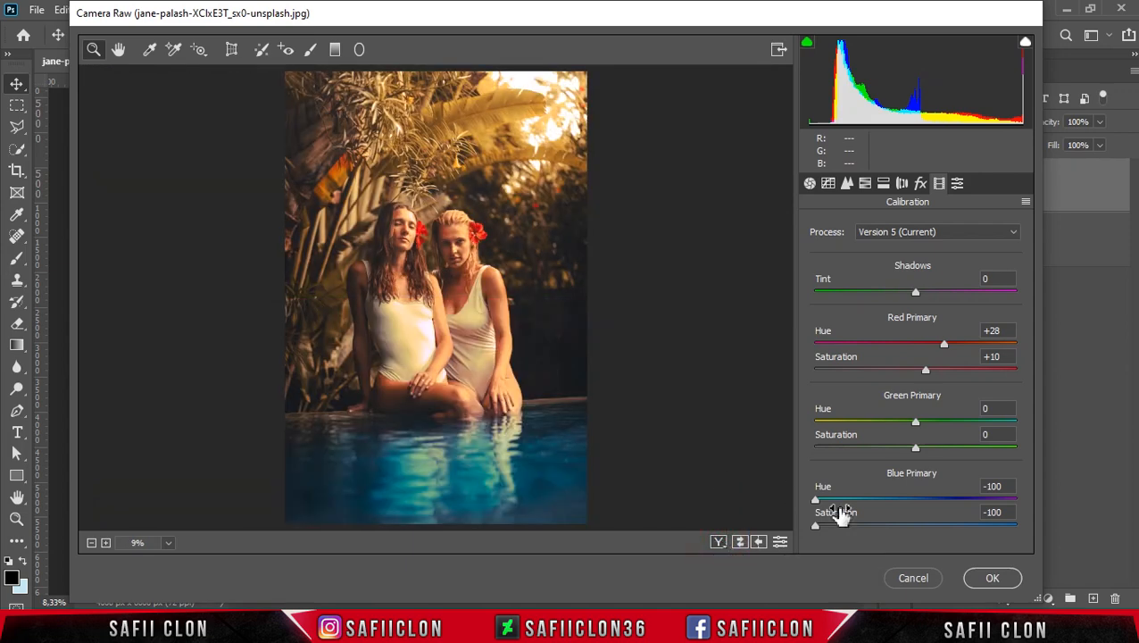
- Apply the Camera Raw grade and compare it with the original by hiding and showing the EDIT layer
click(982, 578)
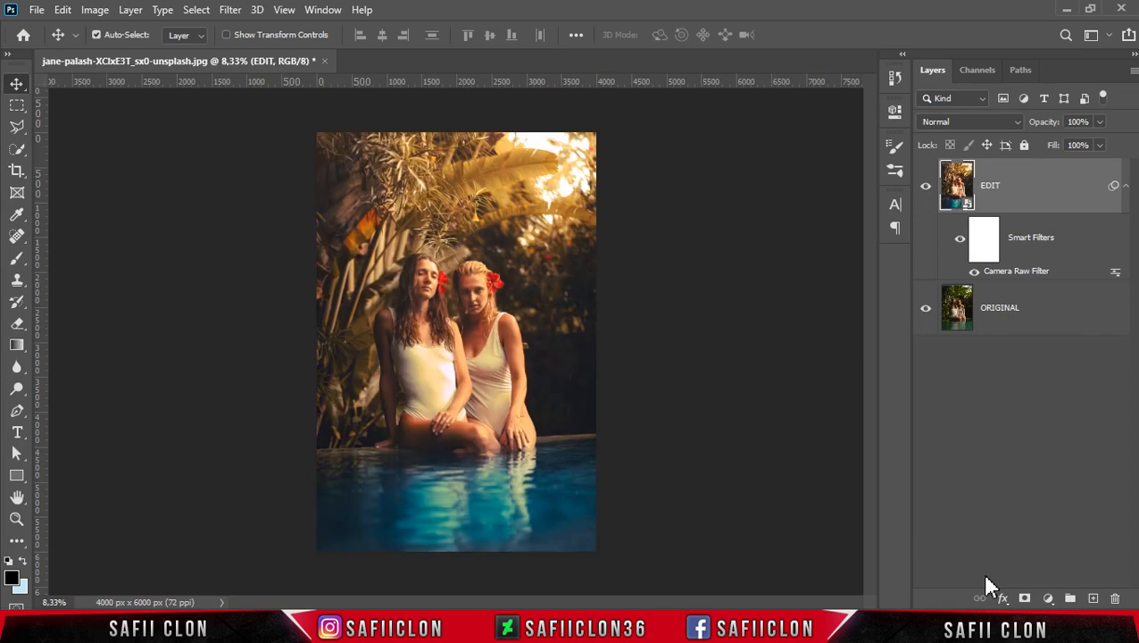
click(926, 186)
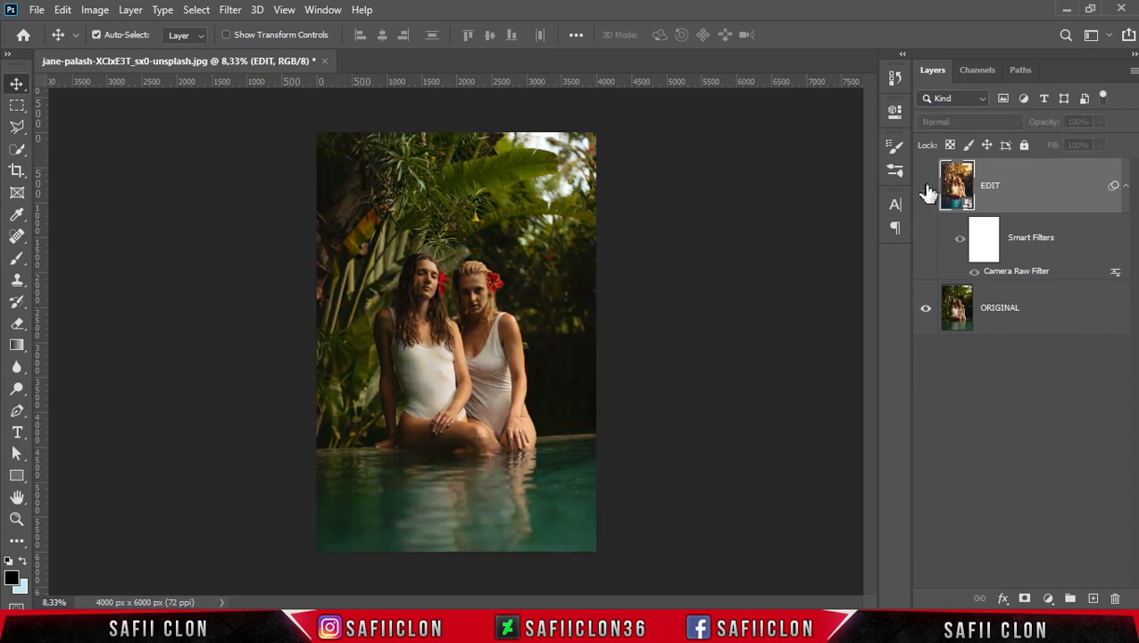
click(926, 186)
click(926, 186)
click(926, 188)
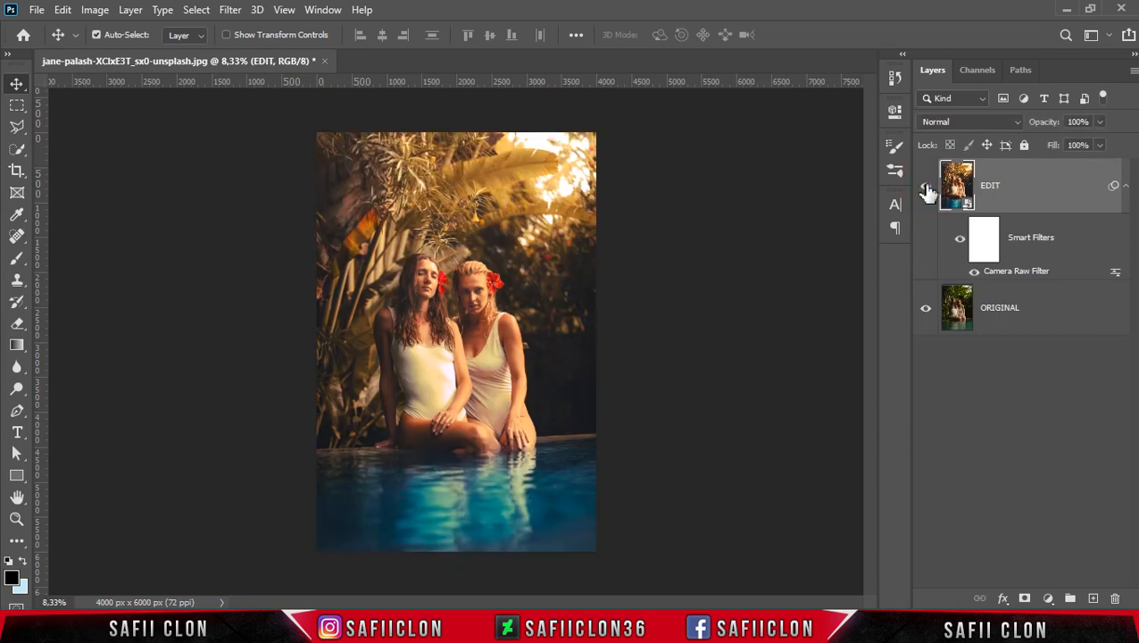
- Examine the graded women up close against the original by toggling the EDIT layer, and return to the full photo
key(ctrl+plus)
key(ctrl+plus)
key(ctrl+plus)
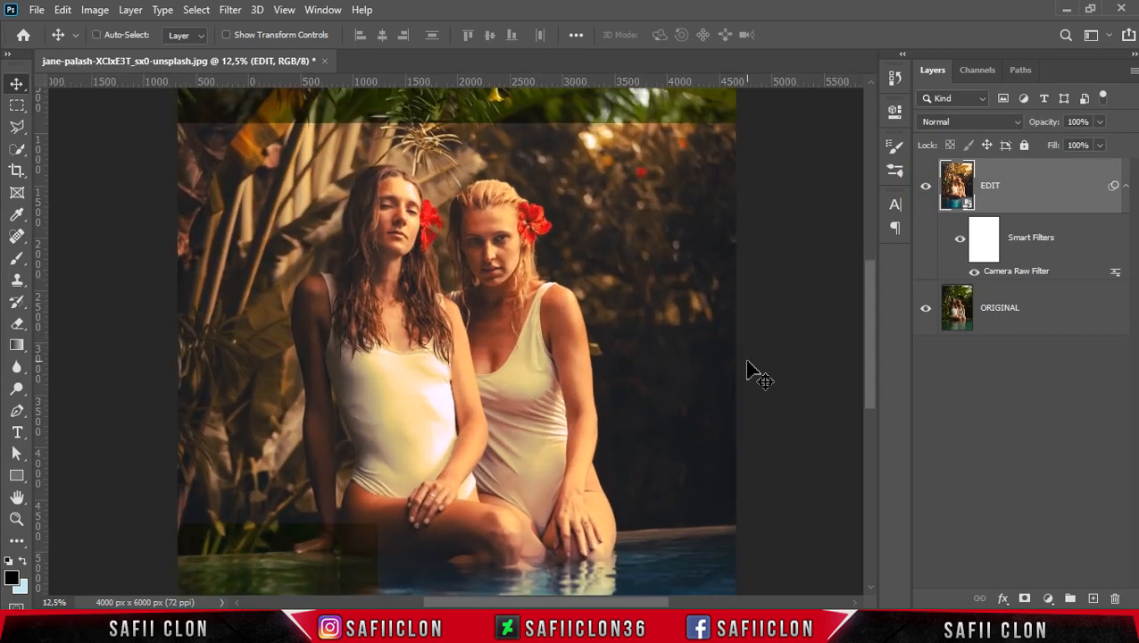
click(926, 188)
click(926, 189)
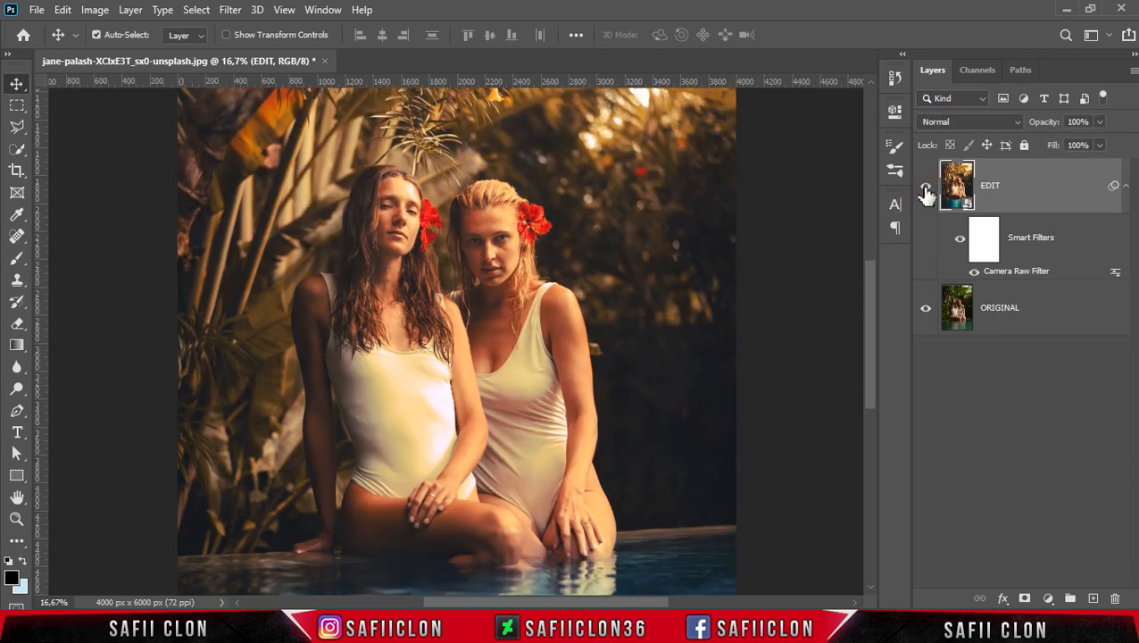
click(925, 190)
click(925, 190)
key(ctrl+minus)
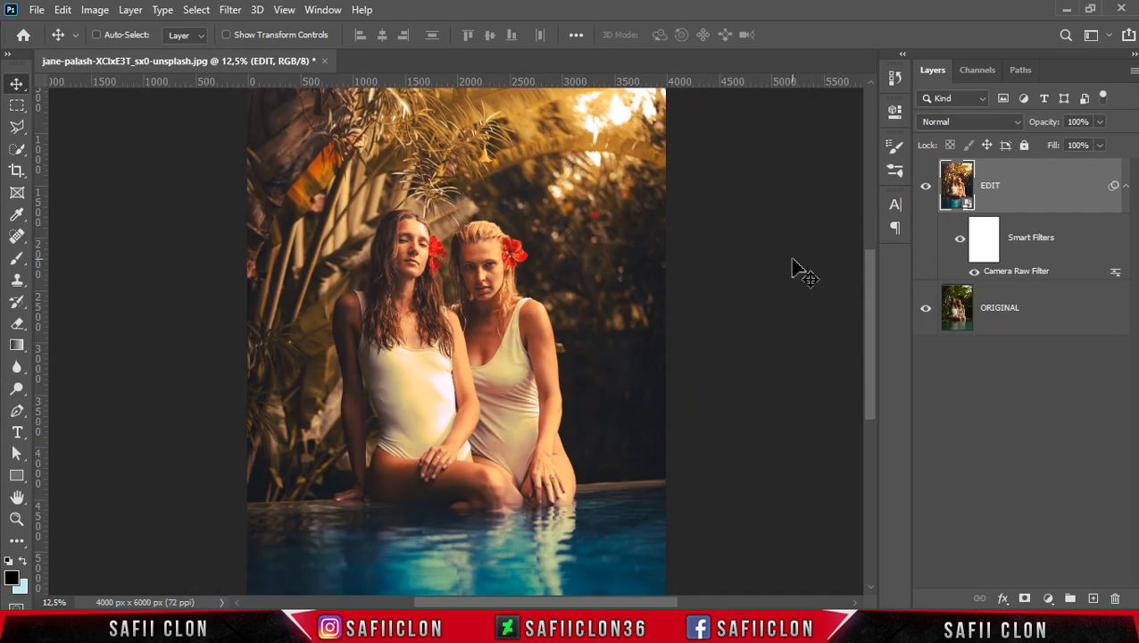
key(ctrl+minus)
key(ctrl+plus)
key(ctrl+plus)
key(ctrl+minus)
key(ctrl+minus)
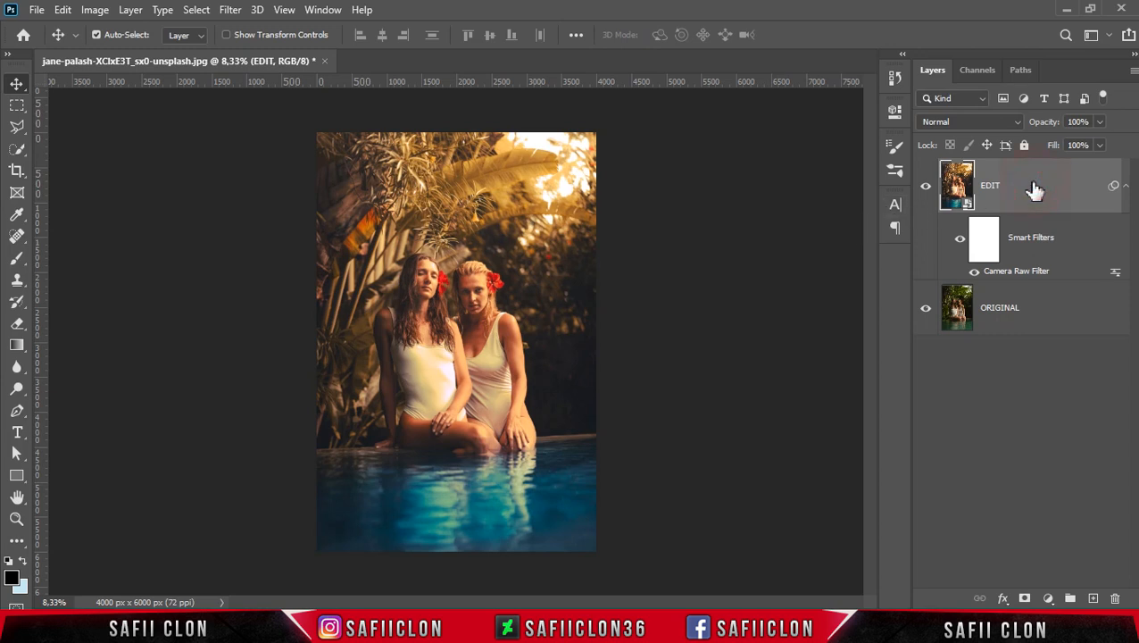
- Stamp all visible layers into a new top layer and set the Quick Selection tool to add mode with a 50 px brush
key(ctrl+shift+alt+e)
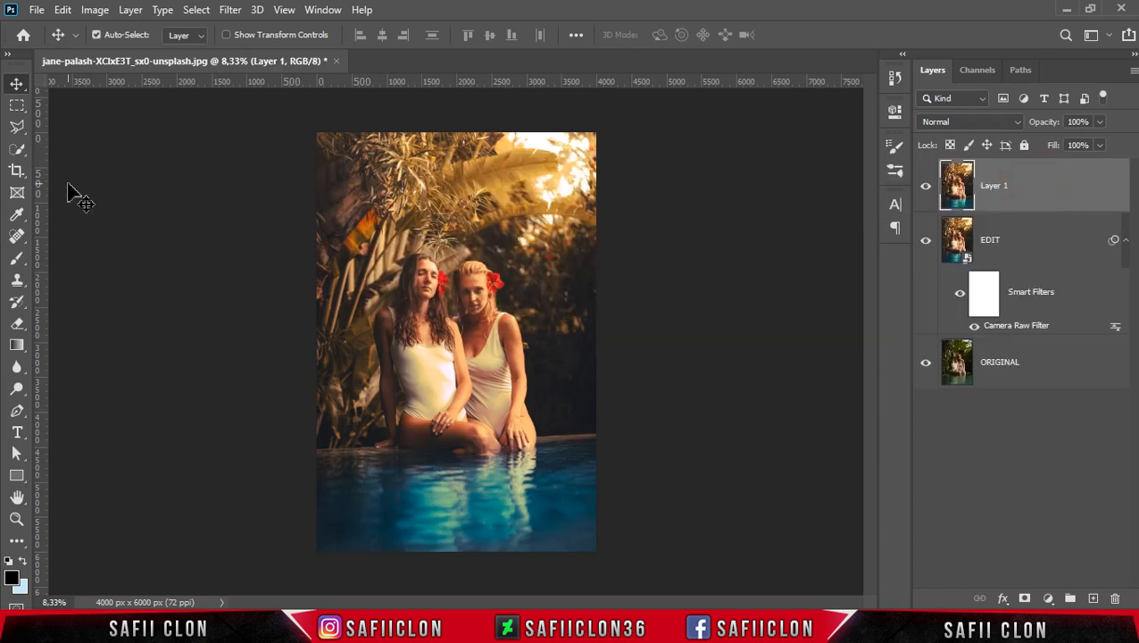
click(18, 152)
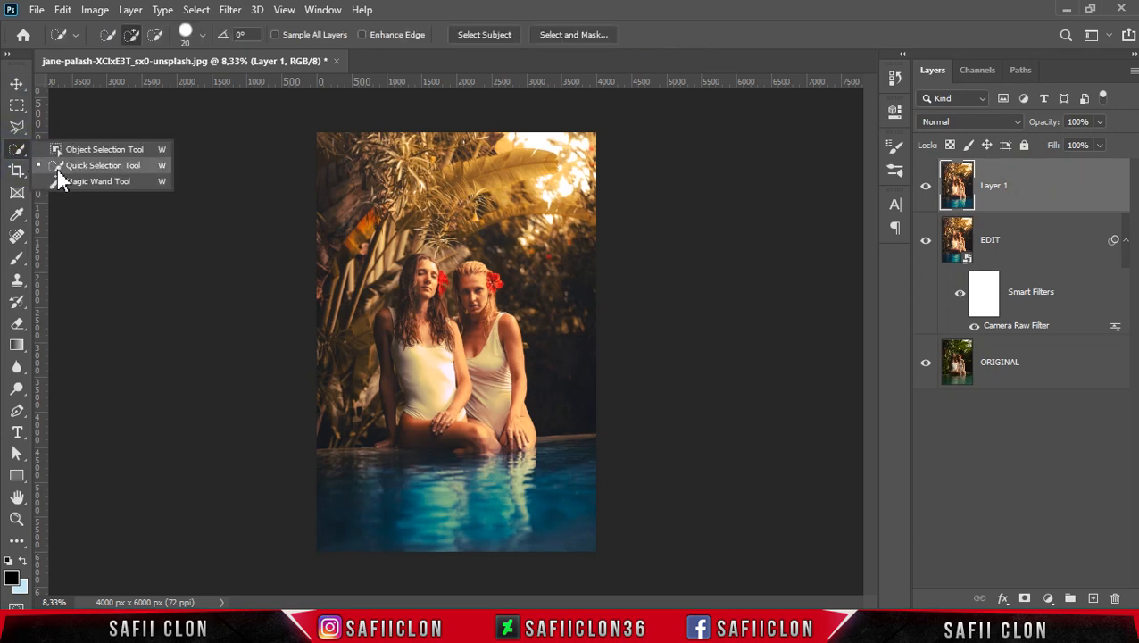
click(57, 170)
click(132, 36)
click(204, 39)
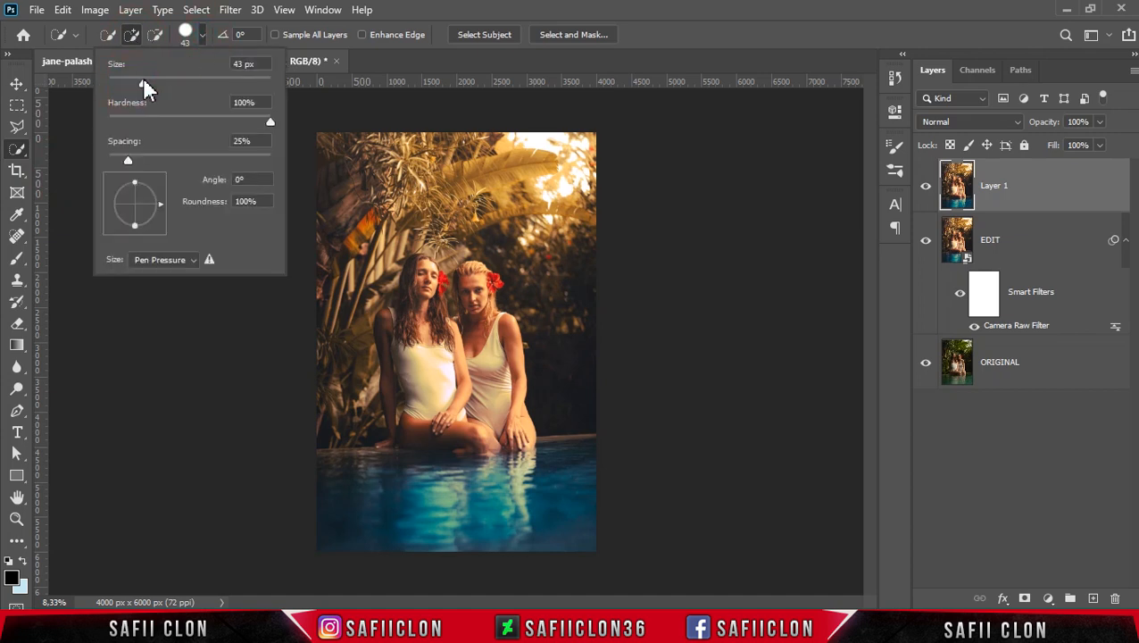
drag(150, 86, 149, 84)
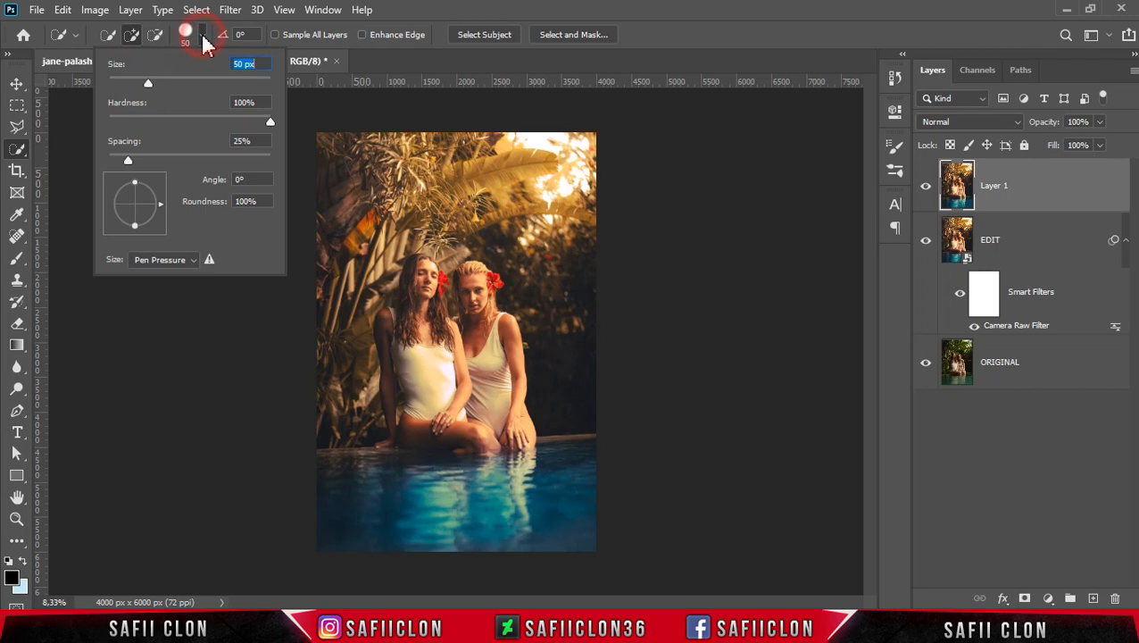
click(204, 40)
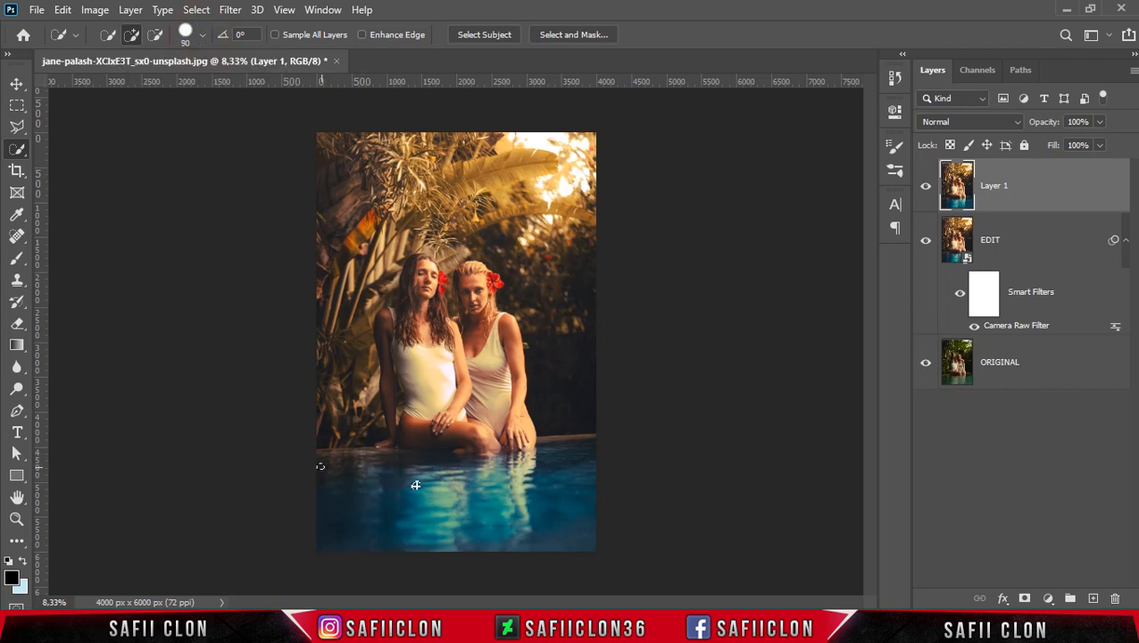
- Quick-select the pool water and both women with a 90 px brush
drag(457, 487, 610, 477)
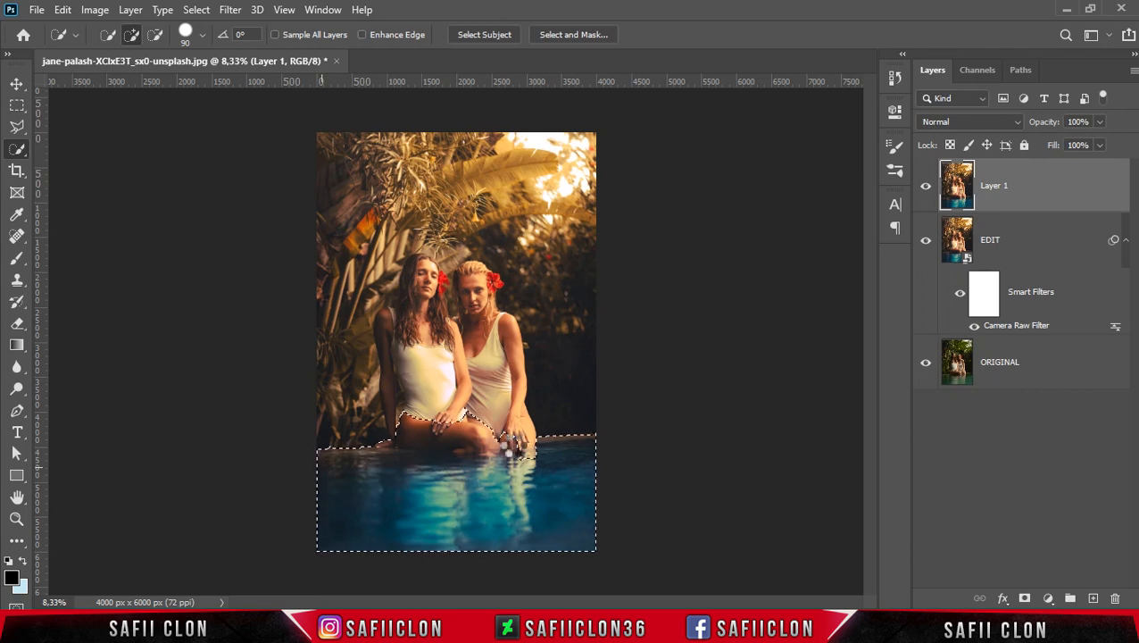
mouse_move(497, 456)
mouse_down()
mouse_move(466, 407)
mouse_move(464, 266)
mouse_up()
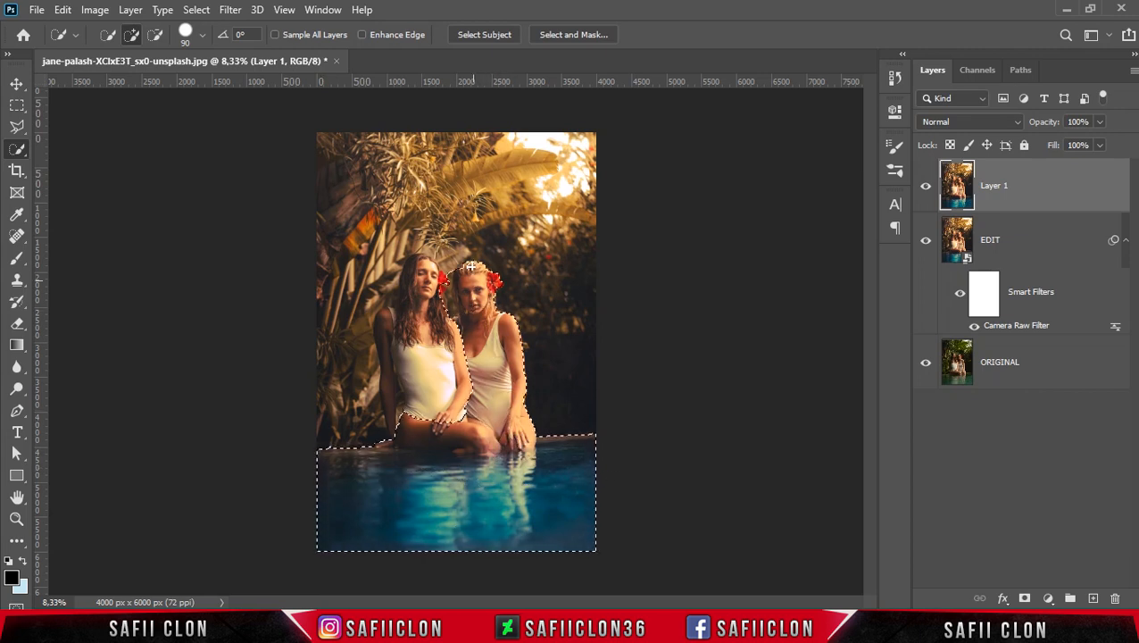
mouse_move(477, 433)
mouse_down()
mouse_move(431, 432)
mouse_move(438, 400)
mouse_move(417, 318)
mouse_move(418, 262)
mouse_move(416, 353)
mouse_move(433, 267)
mouse_up()
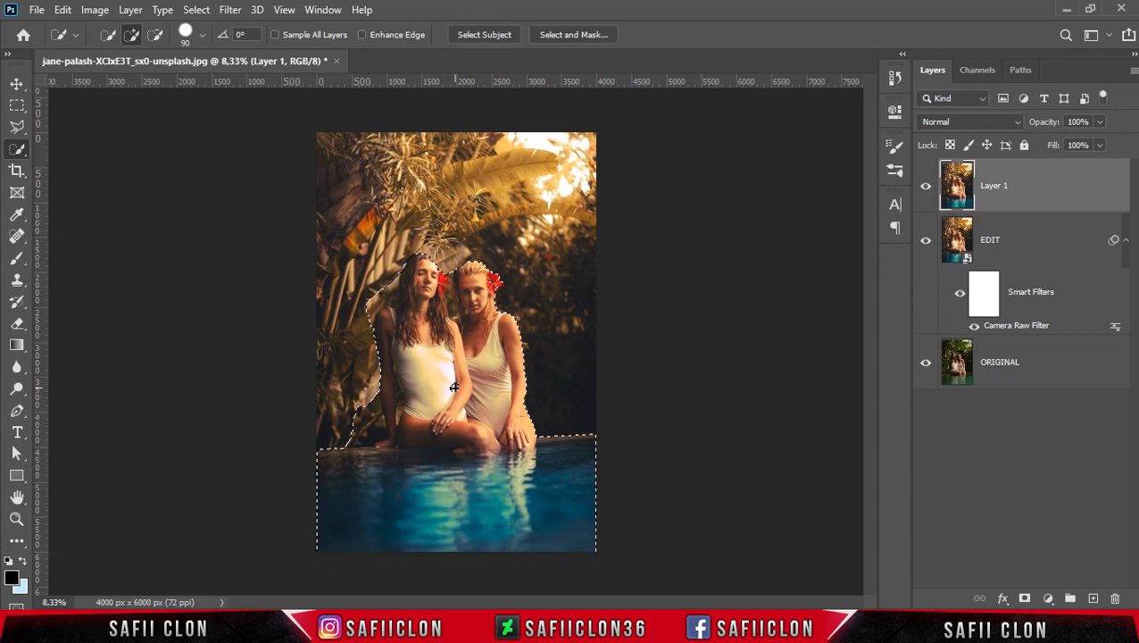
- Subtract the foliage beside the left woman from the selection and mask the merged layer with the result
click(154, 35)
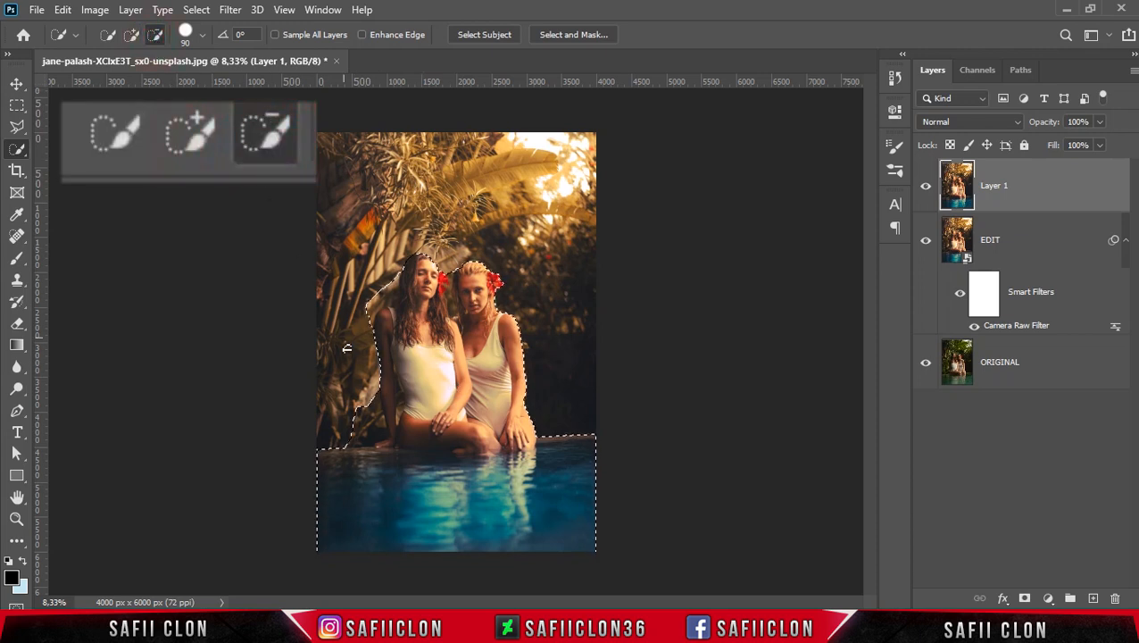
click(356, 411)
click(351, 442)
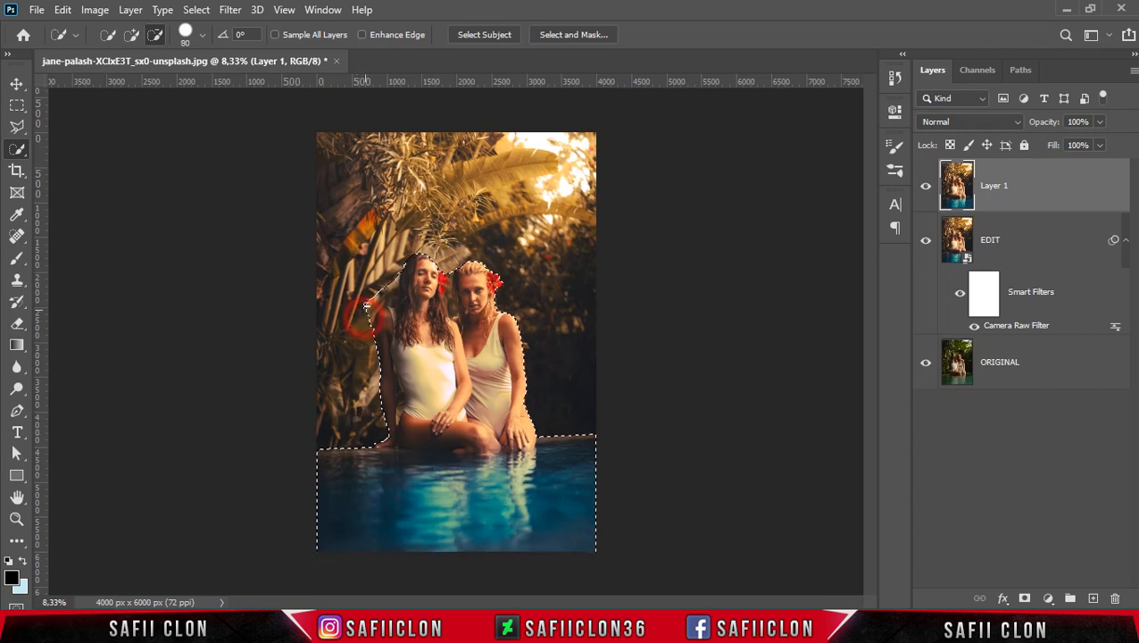
click(392, 299)
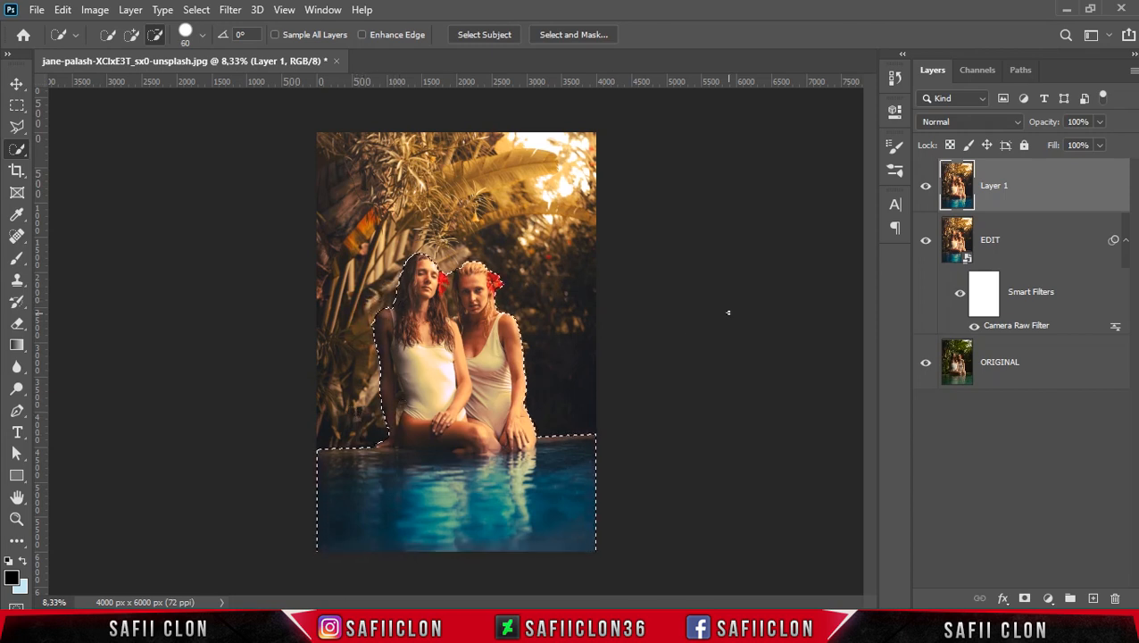
click(1026, 599)
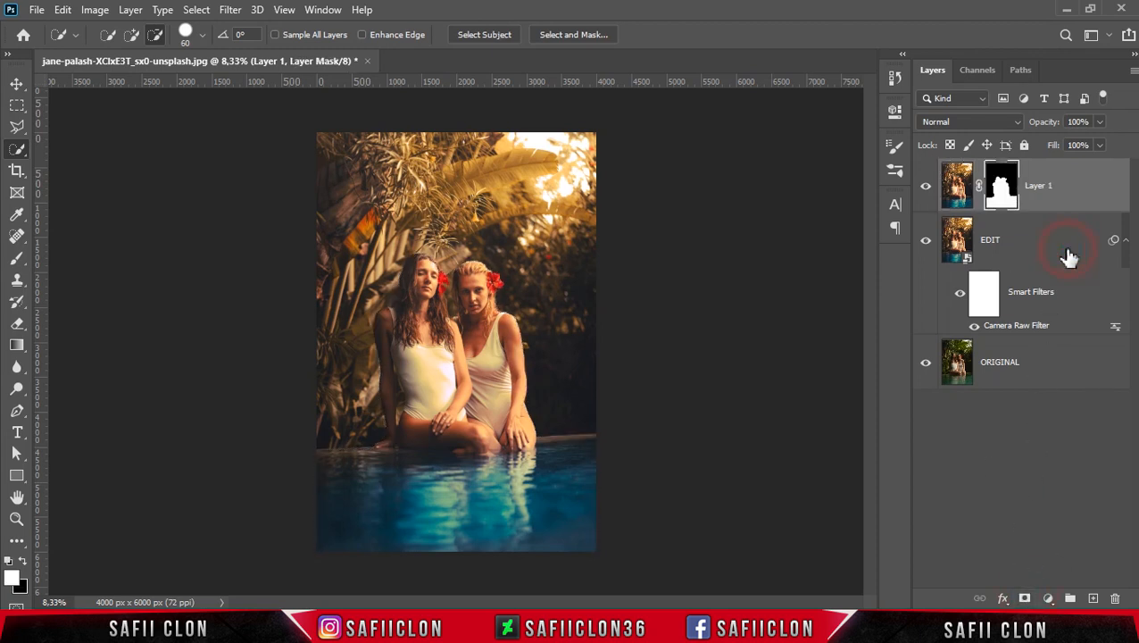
- Add an empty layer above EDIT and choose the CLOD 1 brush from AdonihsBrushes at 193 px
click(1069, 257)
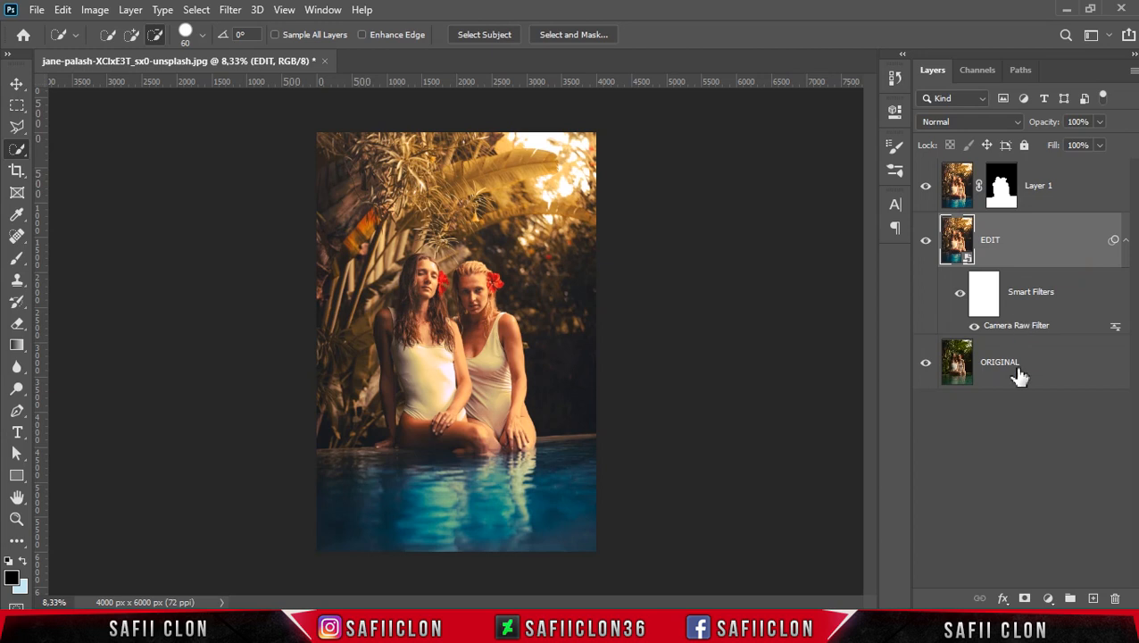
click(1094, 600)
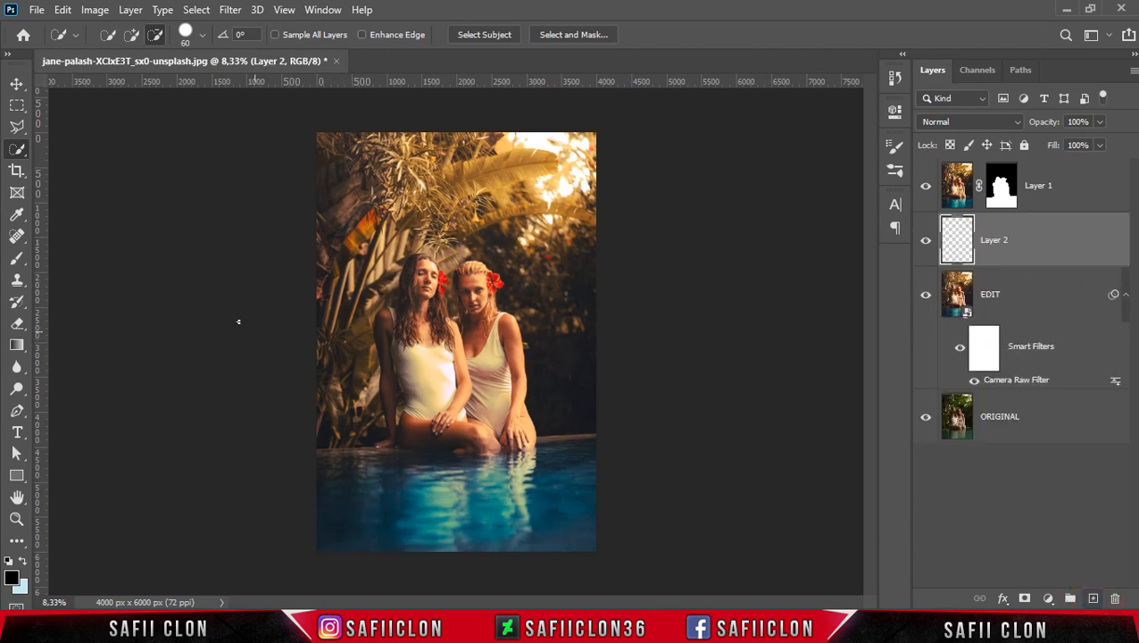
drag(17, 258, 77, 268)
click(121, 36)
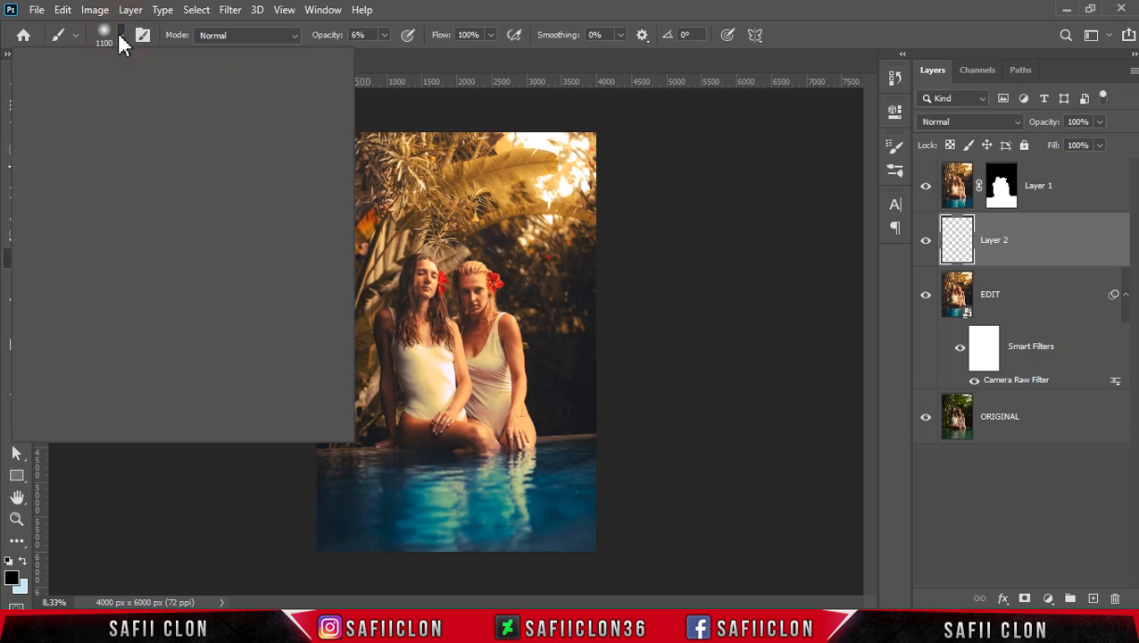
mouse_move(311, 219)
mouse_down()
mouse_move(307, 309)
mouse_move(301, 291)
mouse_up()
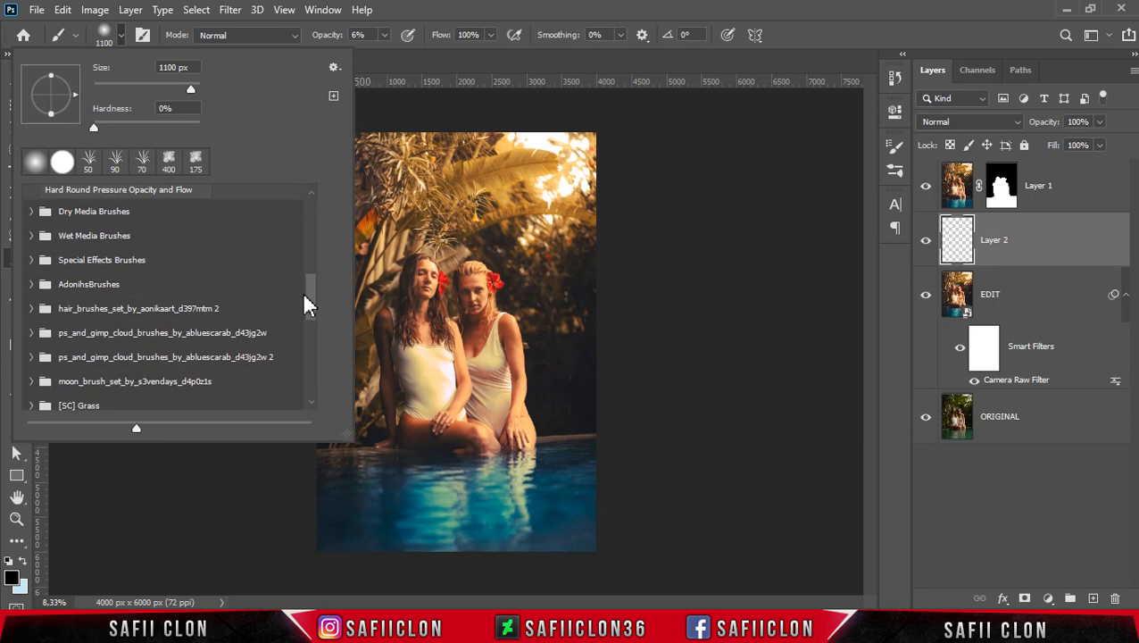
click(32, 284)
drag(314, 264, 311, 305)
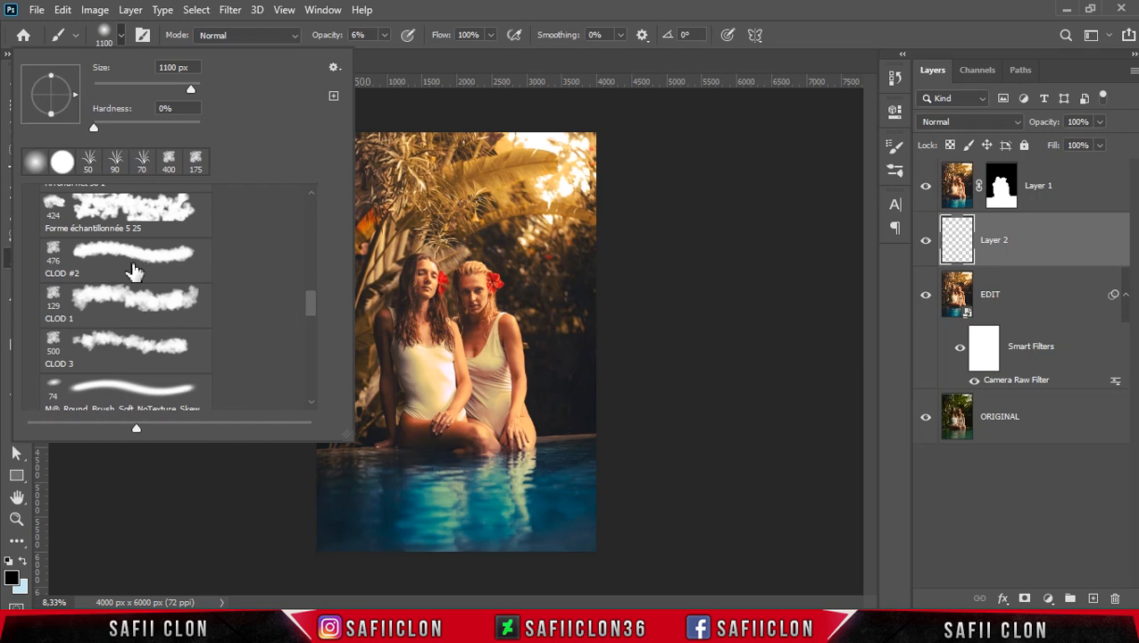
click(118, 303)
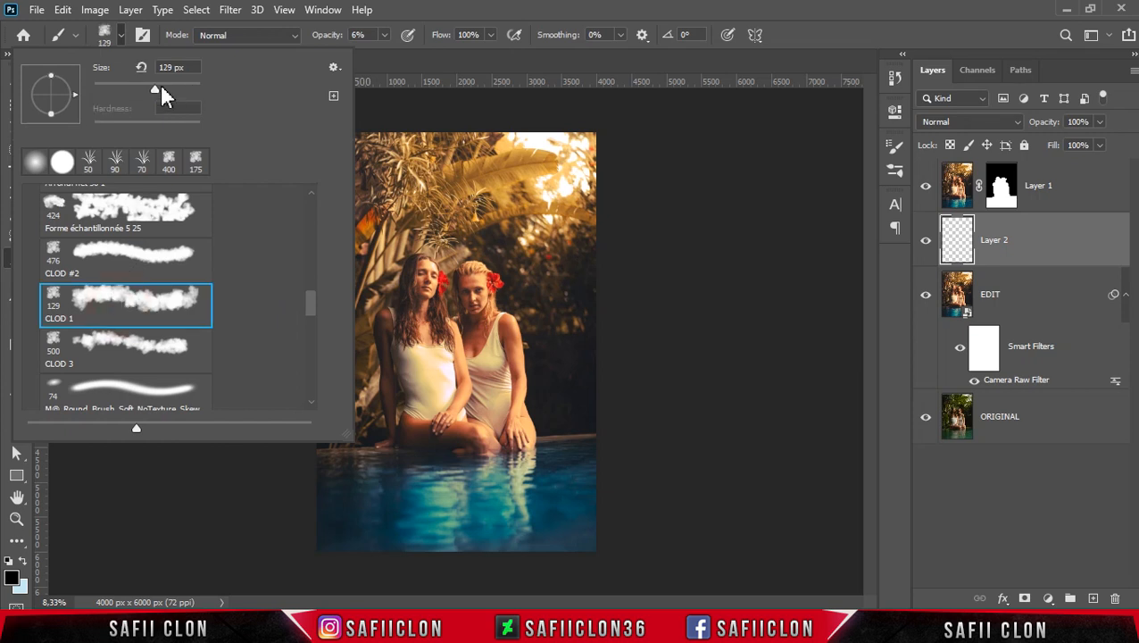
click(122, 37)
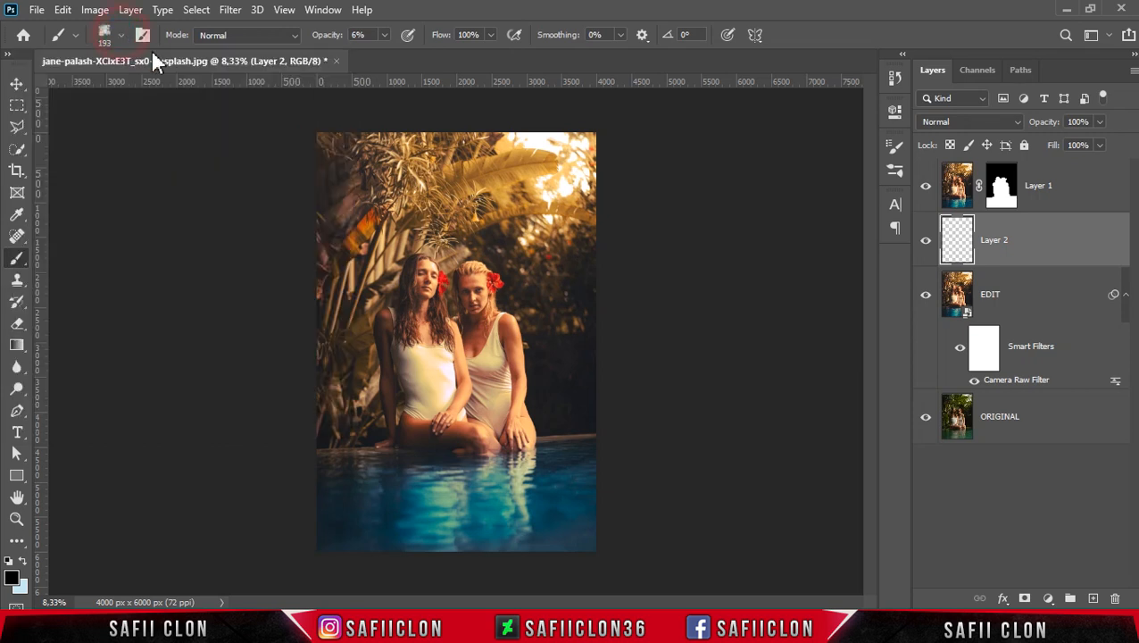
- Set the brush opacity to 11% and make light blue the foreground colour
click(383, 35)
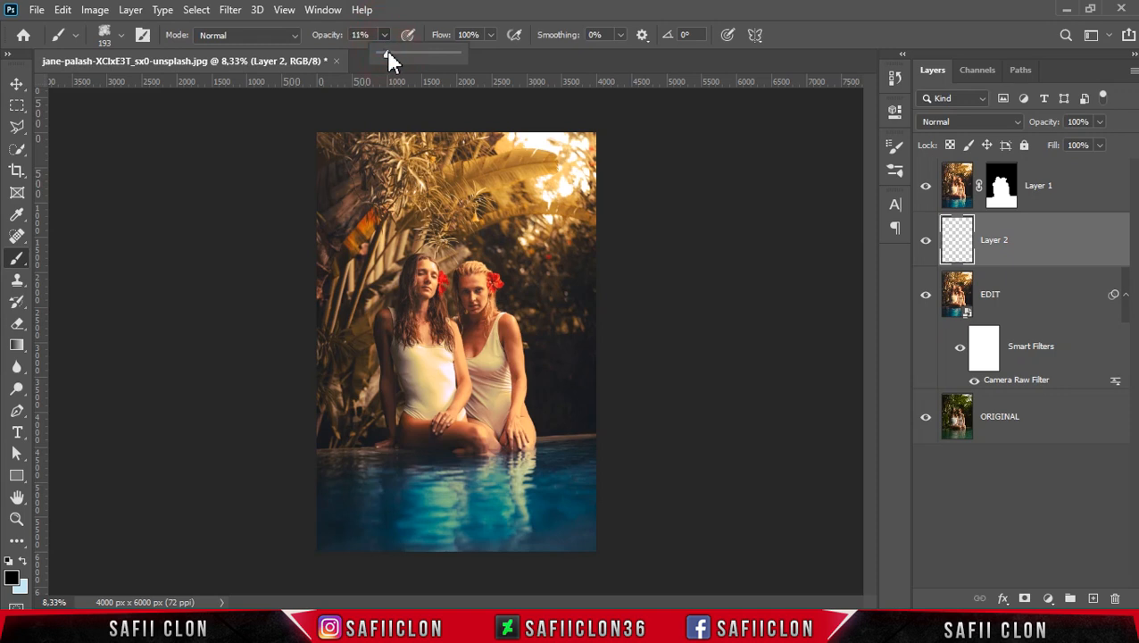
click(399, 22)
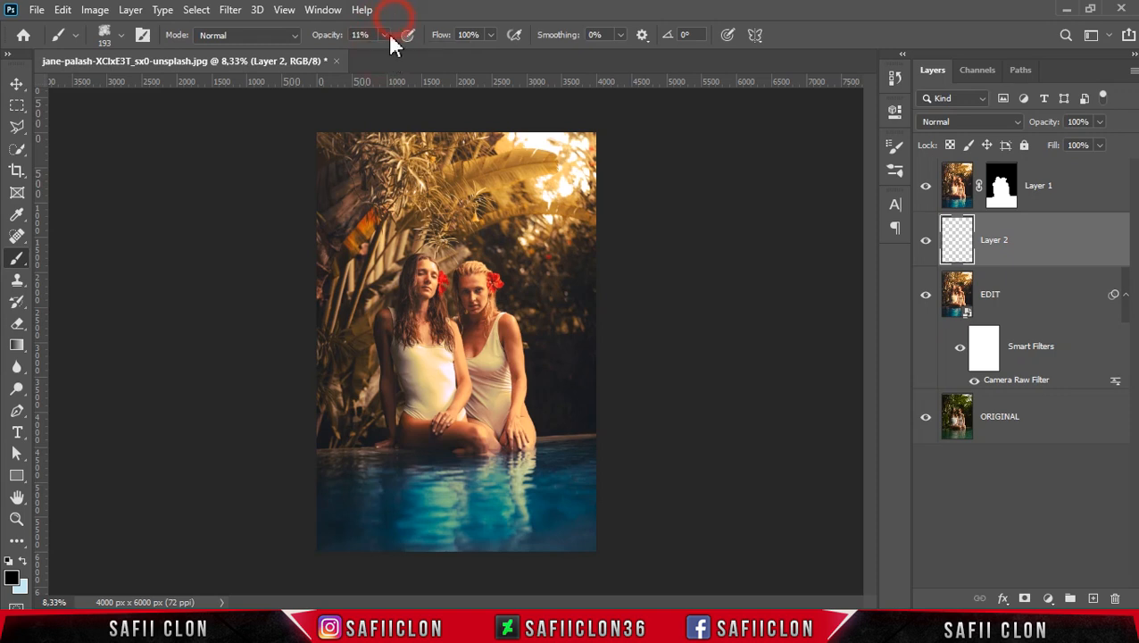
click(23, 562)
click(23, 562)
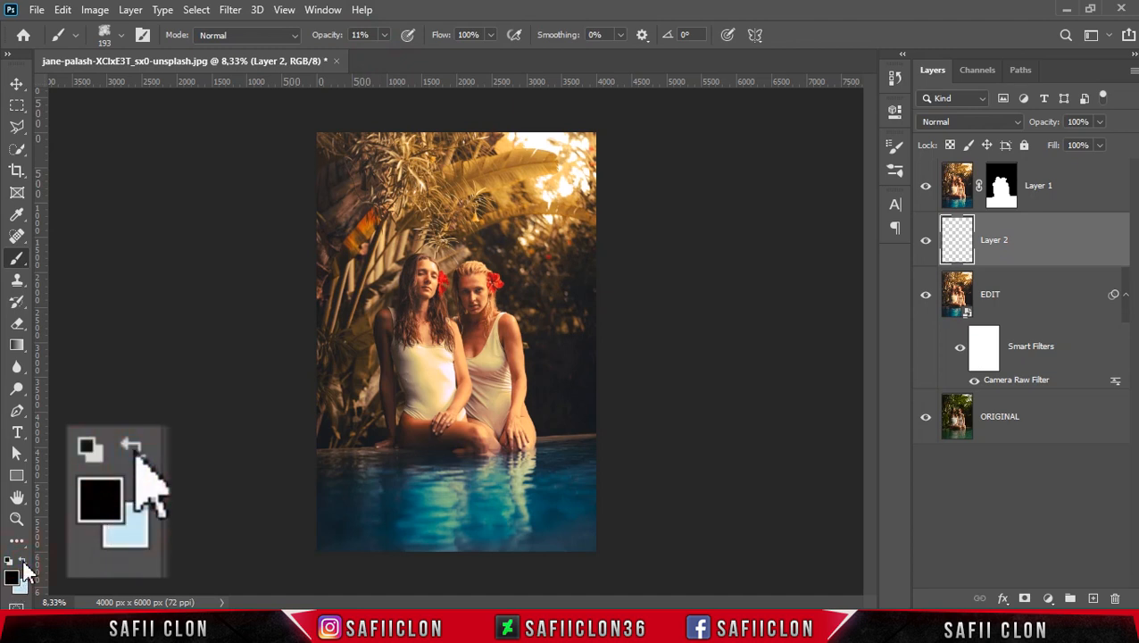
click(24, 563)
- Enlarge the brush to 1000 px and paint faint mist over the pool edge beside the left woman
key(bracketright)
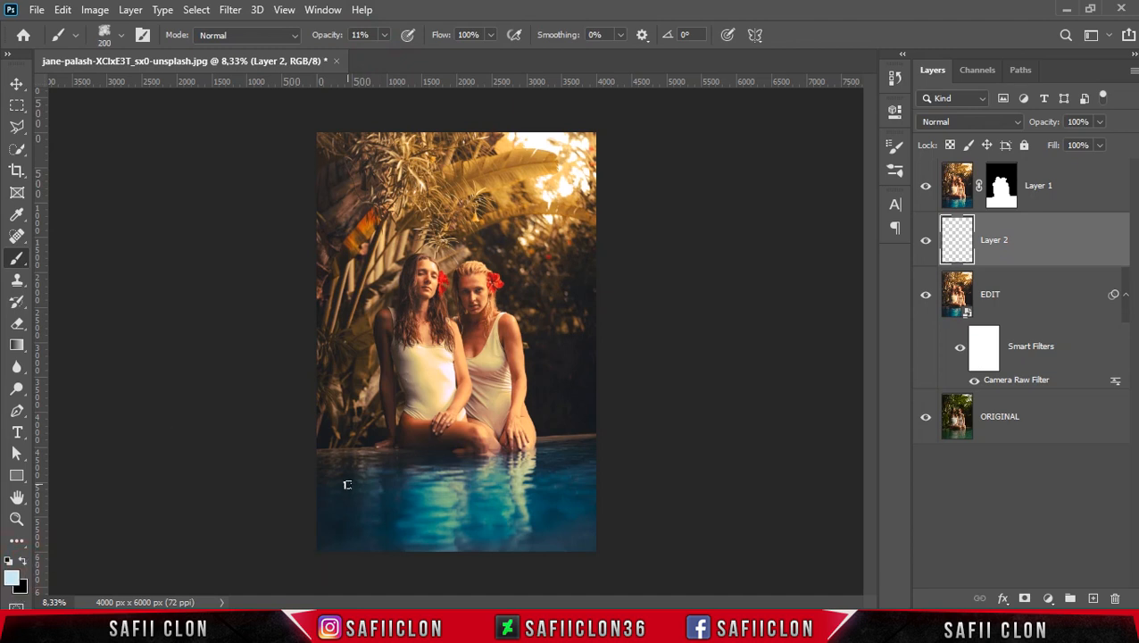
key(bracketright)
key(bracketright)
key(bracketright)
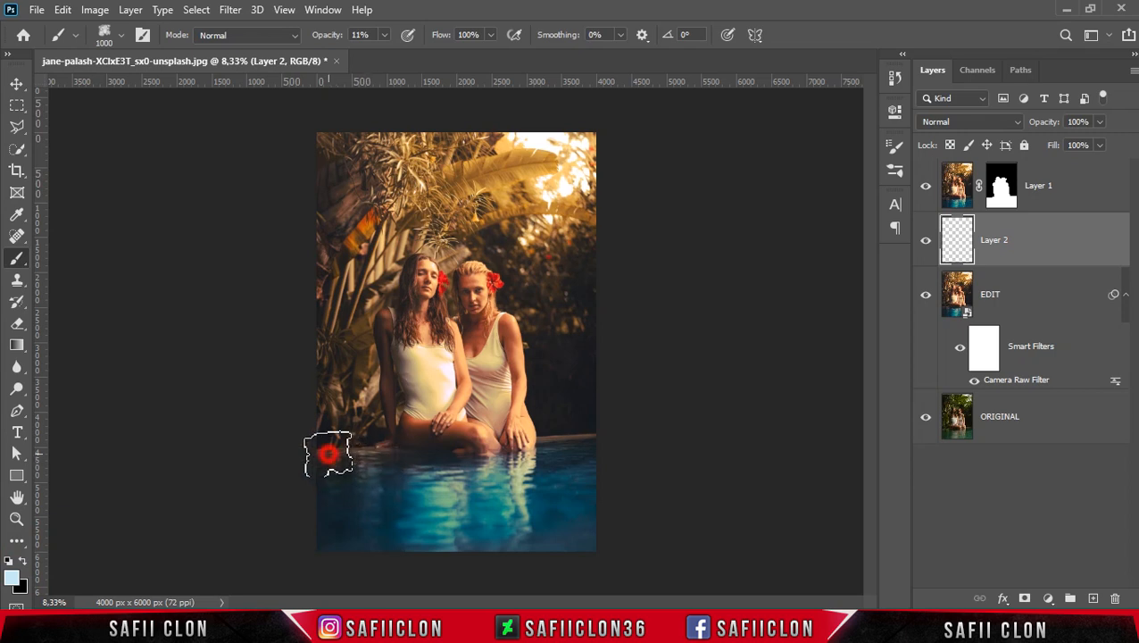
click(348, 452)
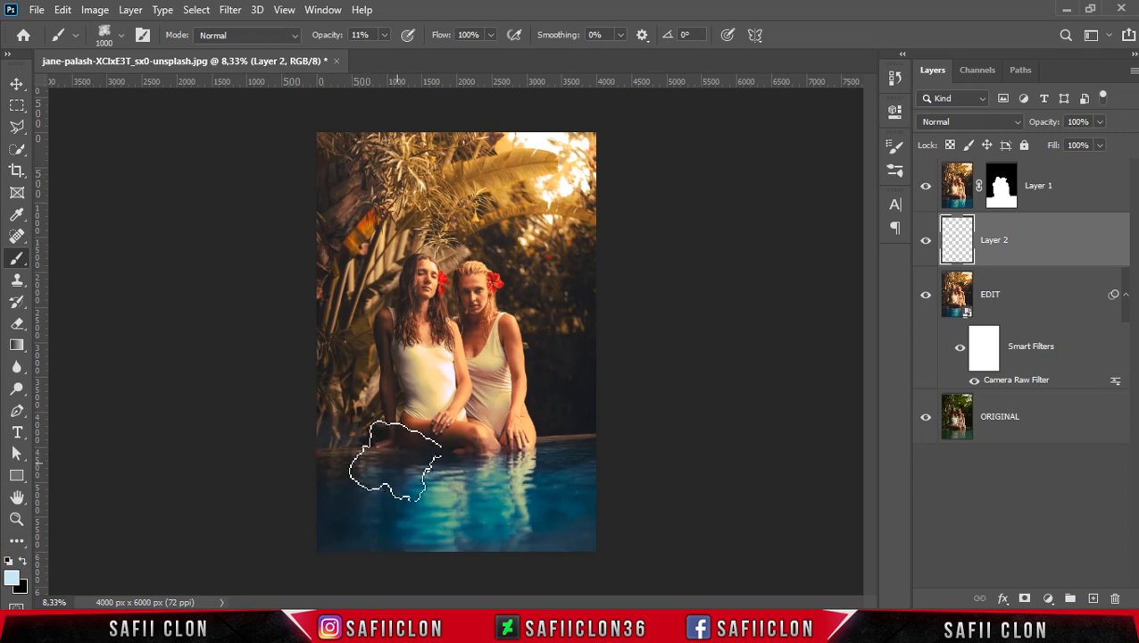
- Reduce the brush to 600 px and dab mist along the pool edge on both sides of the women
key(bracketleft)
key(bracketleft)
key(bracketleft)
key(bracketleft)
click(551, 441)
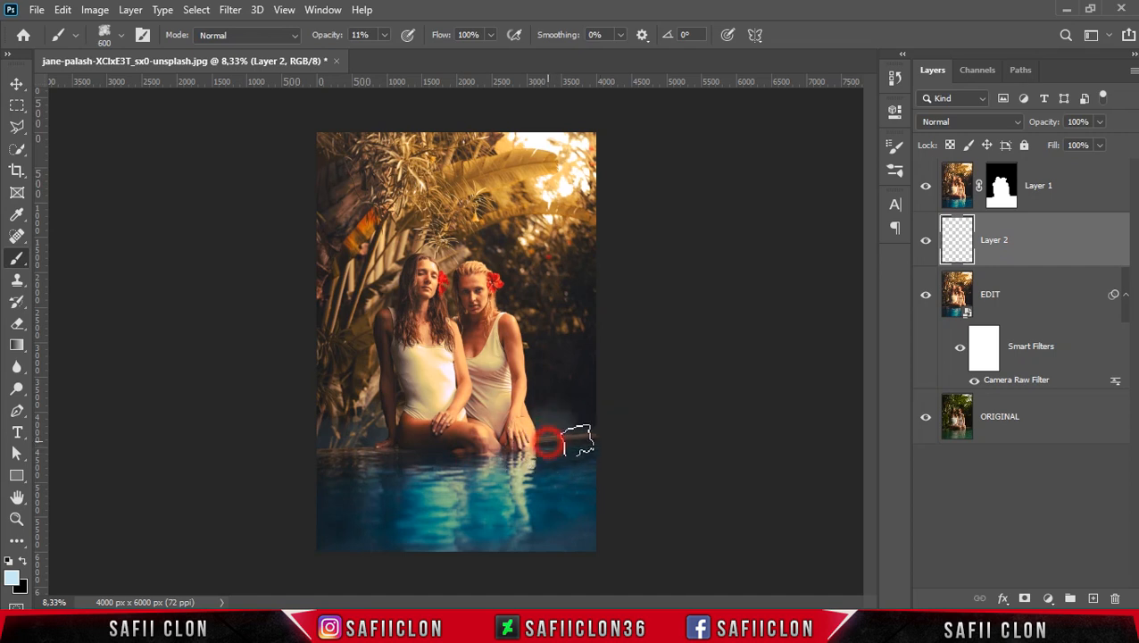
click(368, 455)
click(385, 450)
click(348, 457)
- Enlarge the brush to 1200 px and up to 1400 px, painting mist over the dark foliage on both sides of the women
key(bracketright)
key(bracketright)
key(bracketright)
key(bracketright)
key(bracketright)
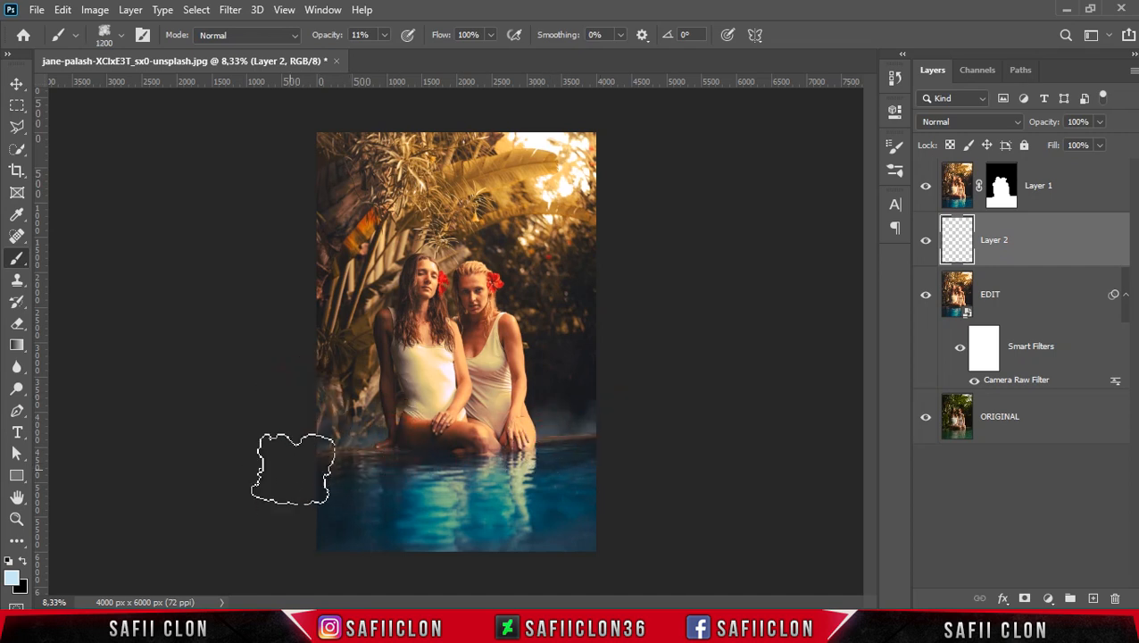
click(543, 379)
key(bracketright)
click(332, 356)
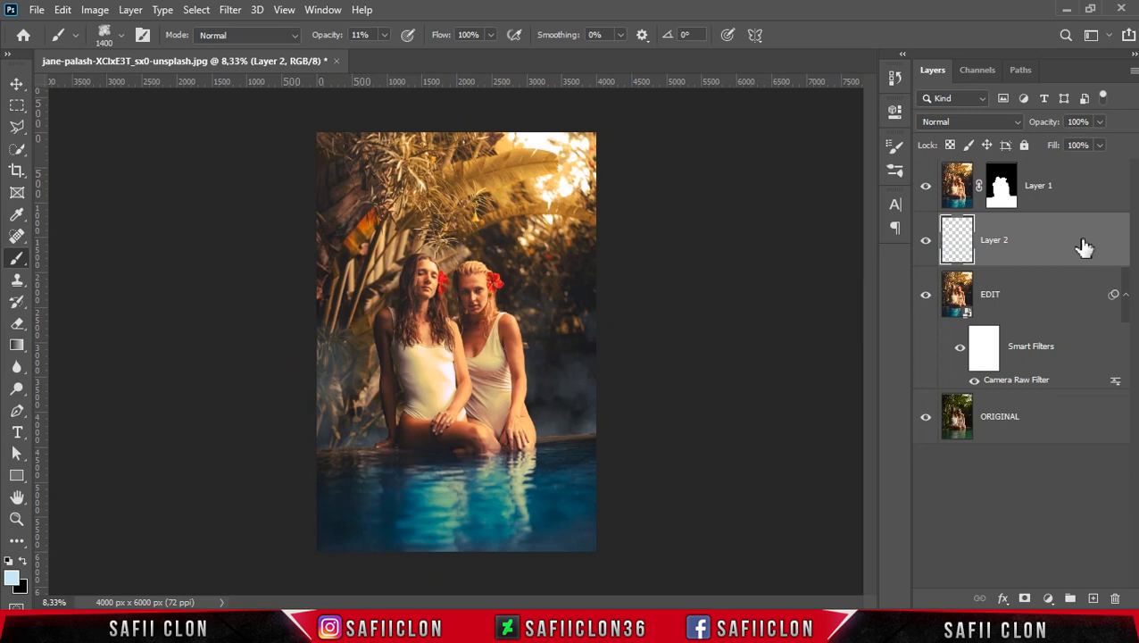
- Add an empty layer above the masked women's layer and reduce the cloud brush to 500 px
click(1085, 200)
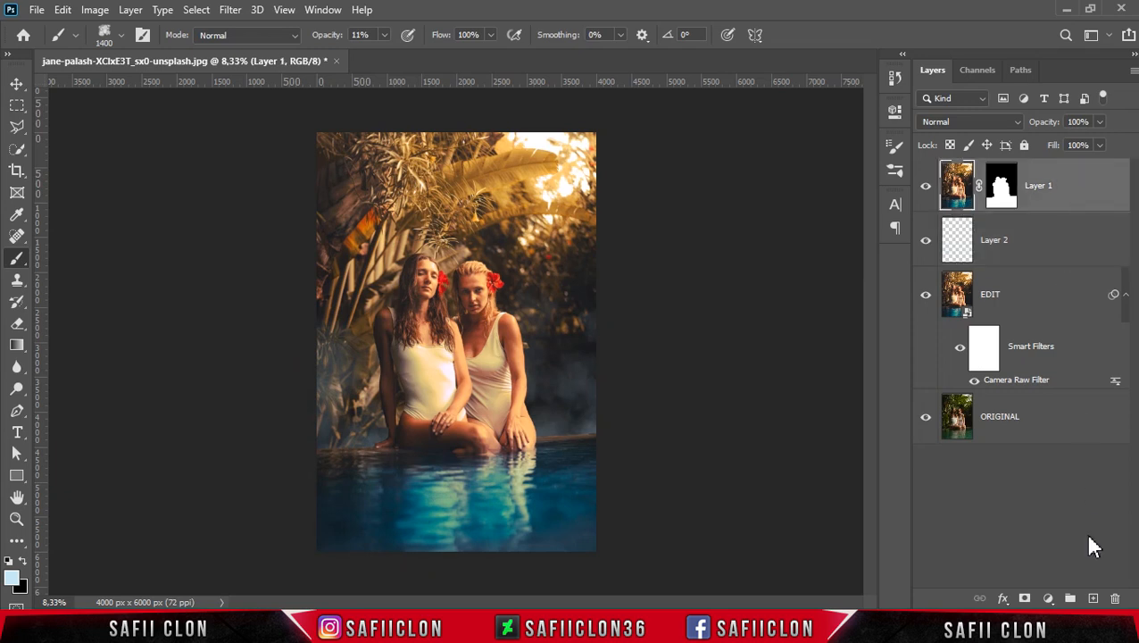
click(1094, 602)
key(bracketleft)
key(bracketleft)
key(bracketleft)
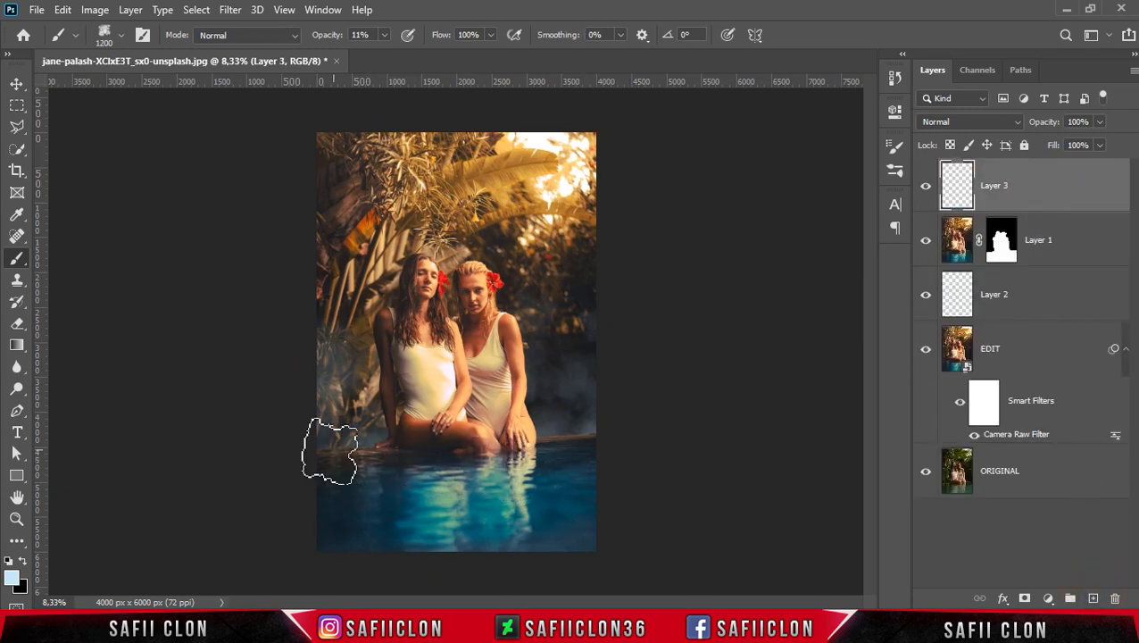
key(bracketleft)
key(bracketleft)
key(bracketleft)
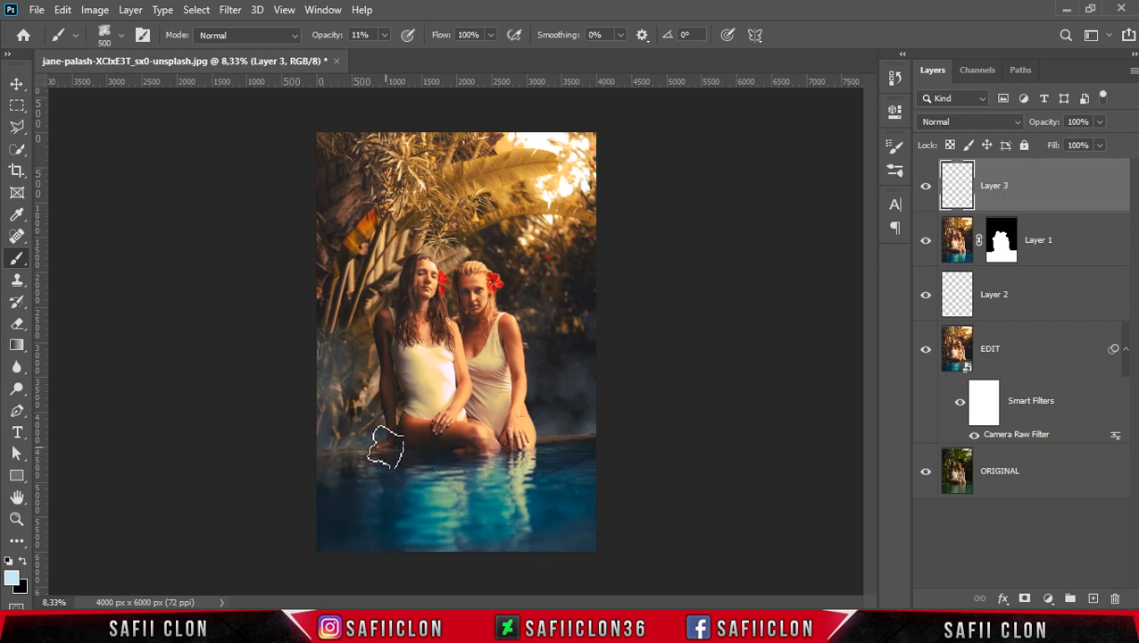
- Paint faint mist along the pool edge and over the women's legs at the waterline with the 500 px brush
key(bracketright)
key(bracketleft)
key(bracketleft)
key(bracketleft)
key(bracketleft)
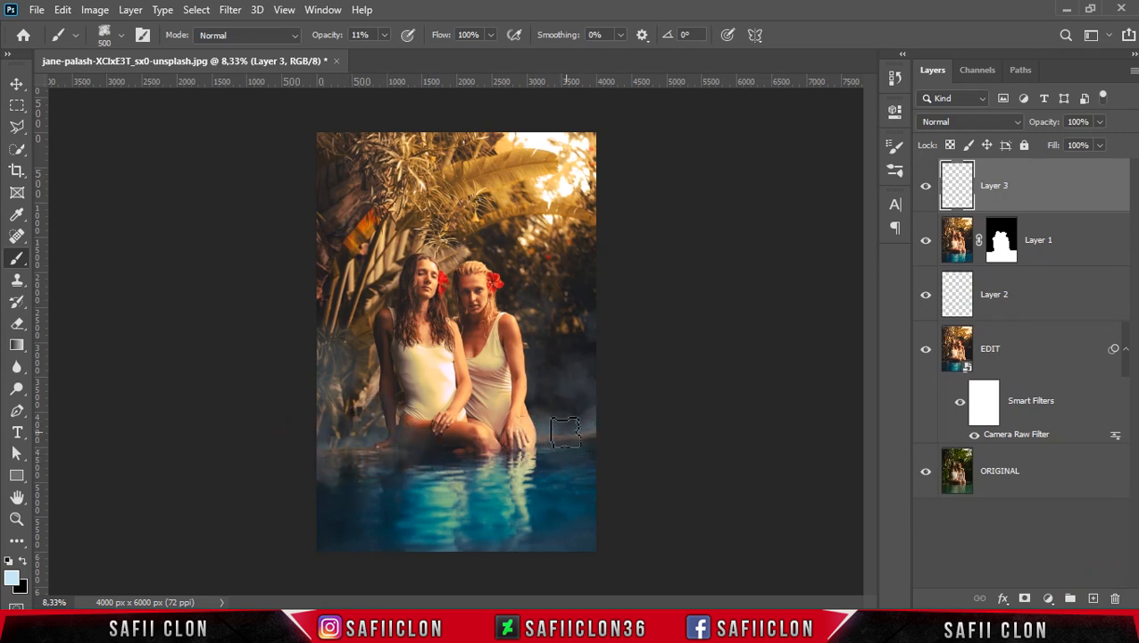
- Enlarge the brush to 1200 px and dab mist over the pool edge at the photo's left border
key(bracketright)
key(bracketright)
key(bracketright)
key(bracketright)
key(bracketright)
key(bracketright)
key(bracketright)
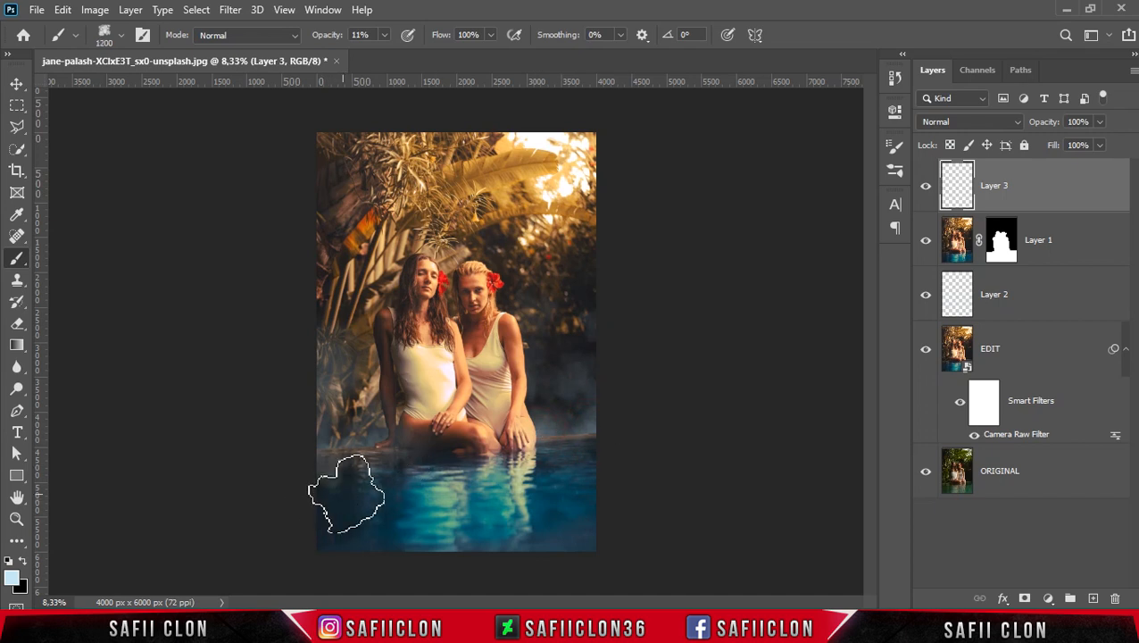
click(311, 448)
- Reduce the brush to 250 px for the pool edge and enlarge it up to 800 px, building mist on both sides of the women
key(bracketleft)
key(bracketleft)
key(bracketleft)
key(bracketleft)
key(bracketleft)
key(bracketleft)
key(bracketleft)
key(bracketleft)
key(bracketleft)
key(bracketleft)
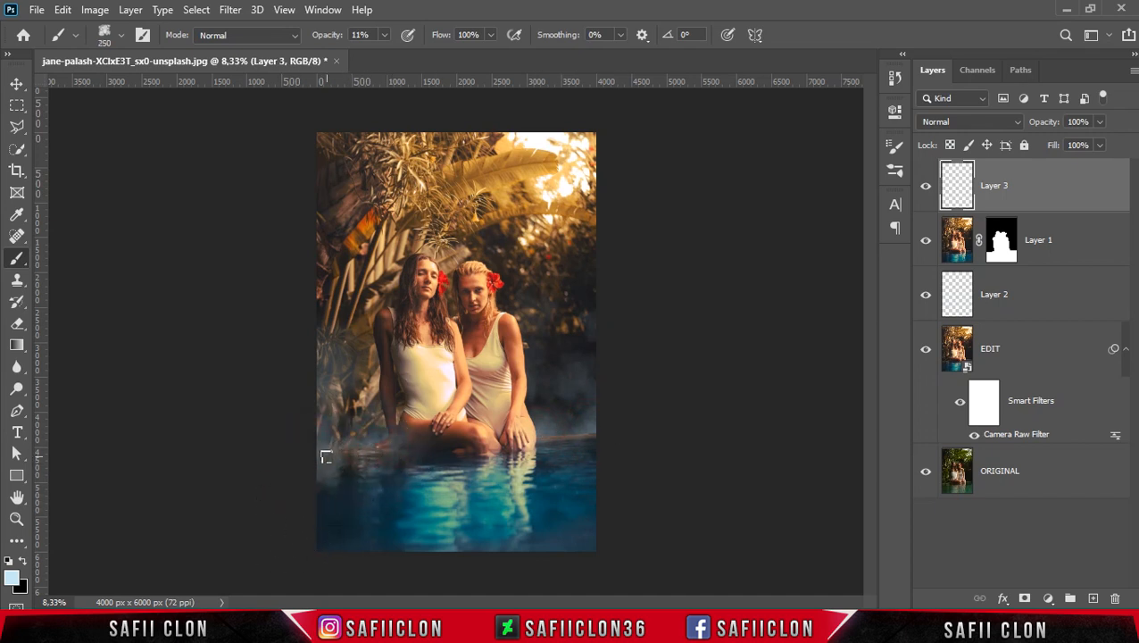
key(bracketright)
key(bracketright)
key(bracketright)
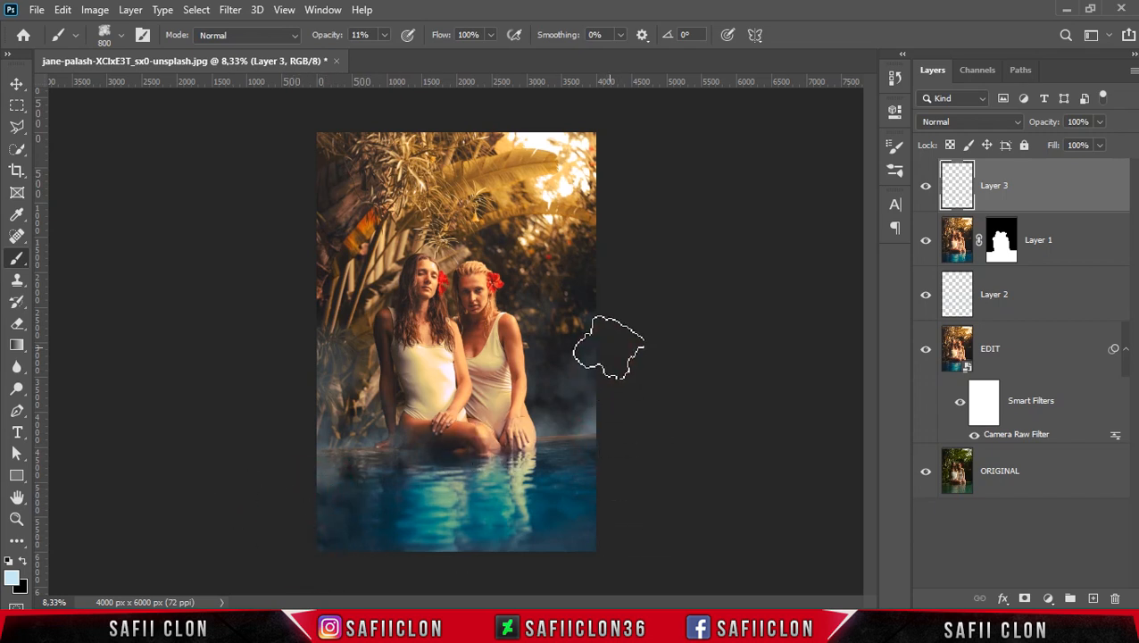
- Vary the brush between 400 px and 1000 px, adding mist along the pool edge and over the dark foliage behind it
key(bracketleft)
key(bracketleft)
key(bracketleft)
key(bracketleft)
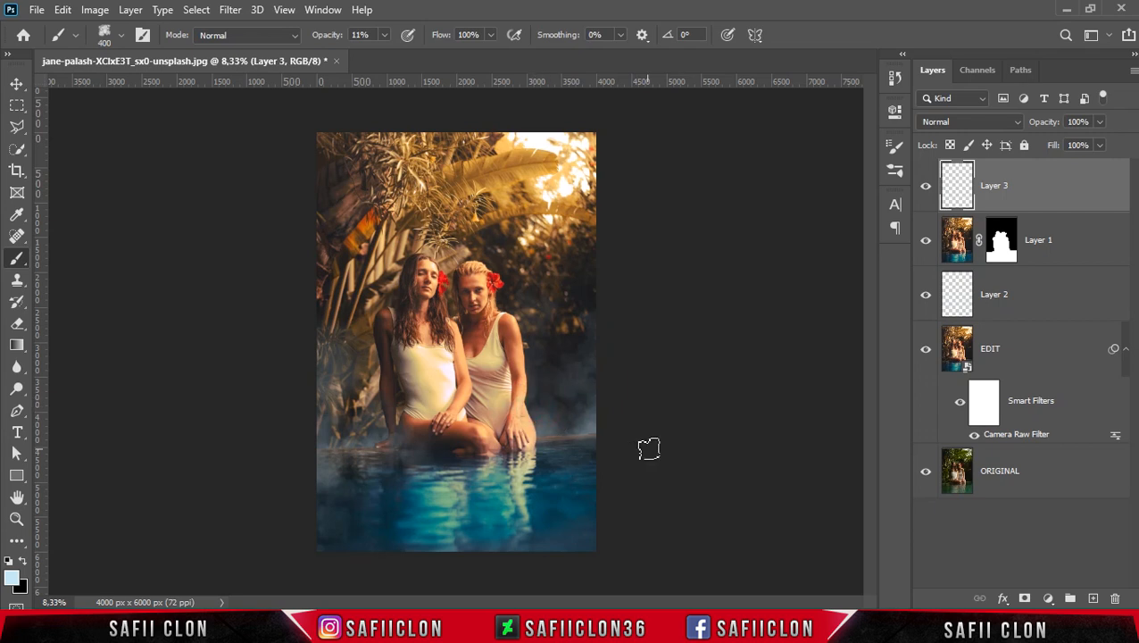
key(bracketright)
key(bracketright)
key(bracketright)
key(bracketright)
key(bracketright)
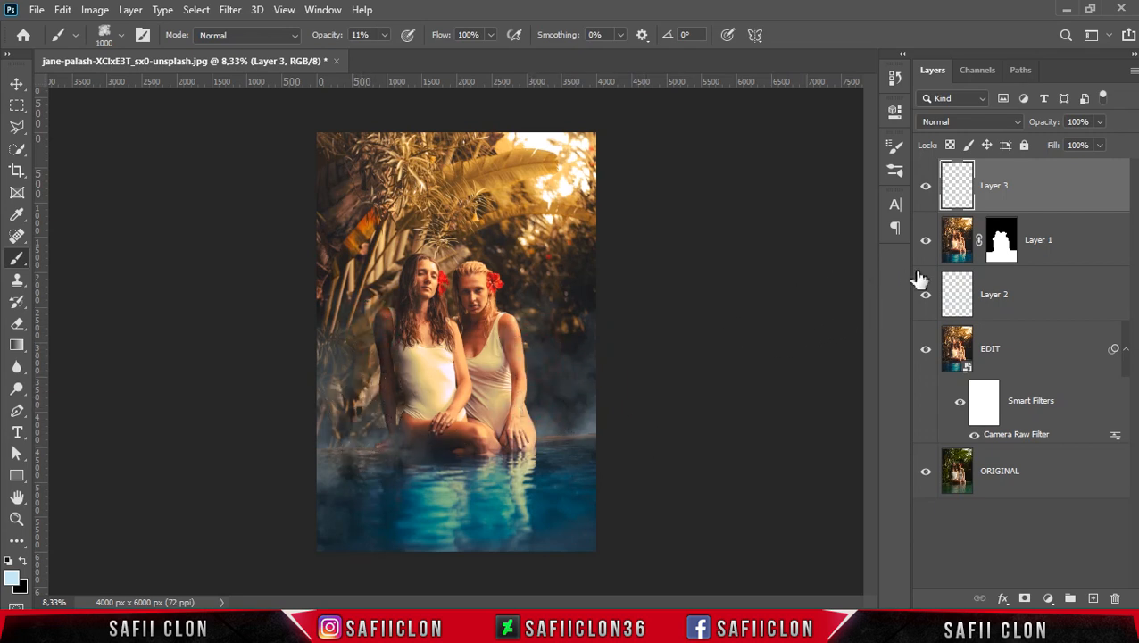
- Compare the photo with and without Layer 3, and set that layer to Color Dodge with 98% fill
click(926, 187)
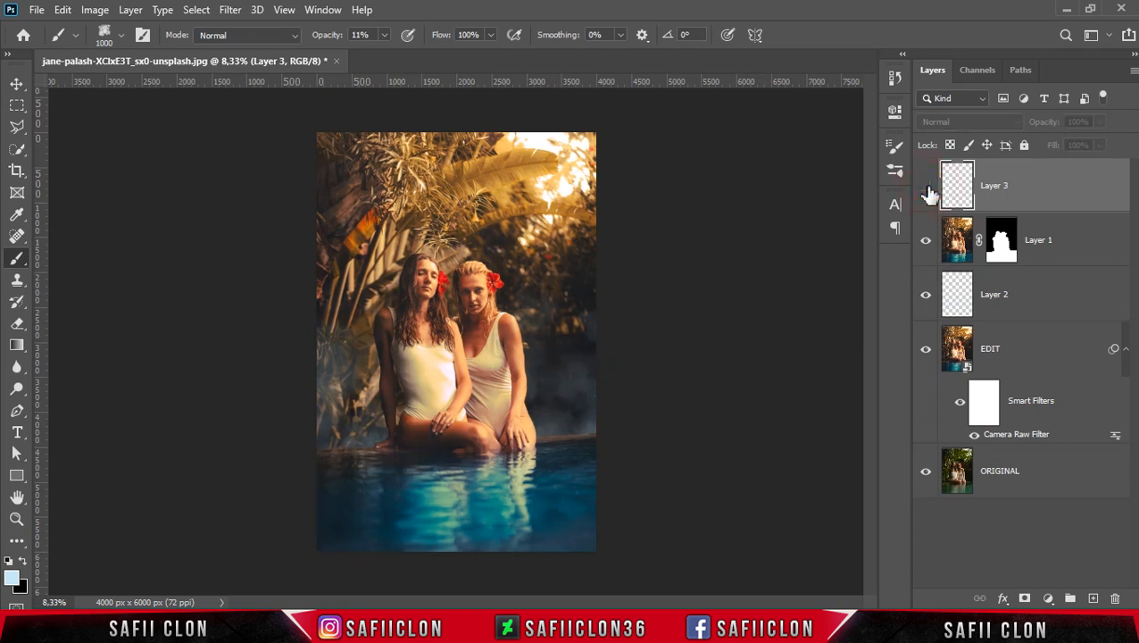
click(926, 188)
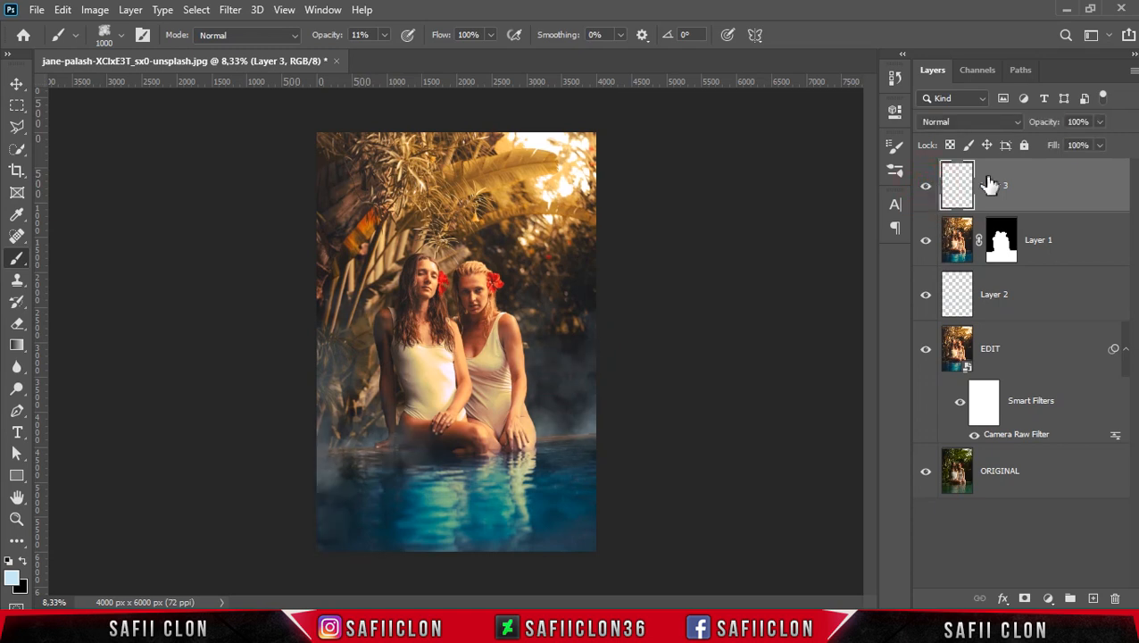
click(1019, 123)
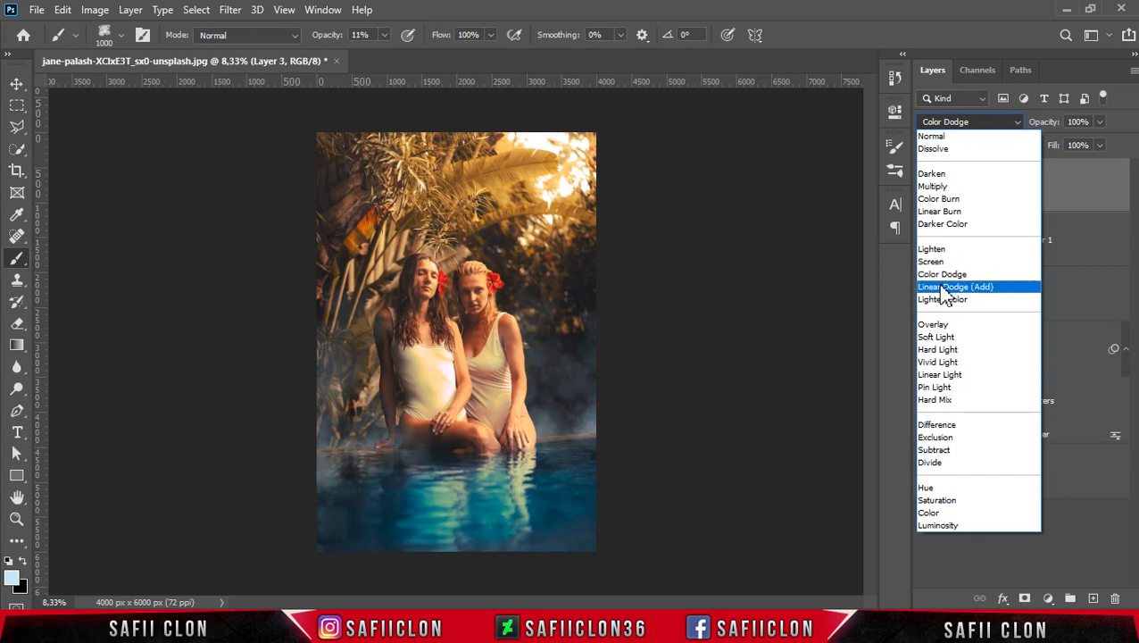
click(942, 274)
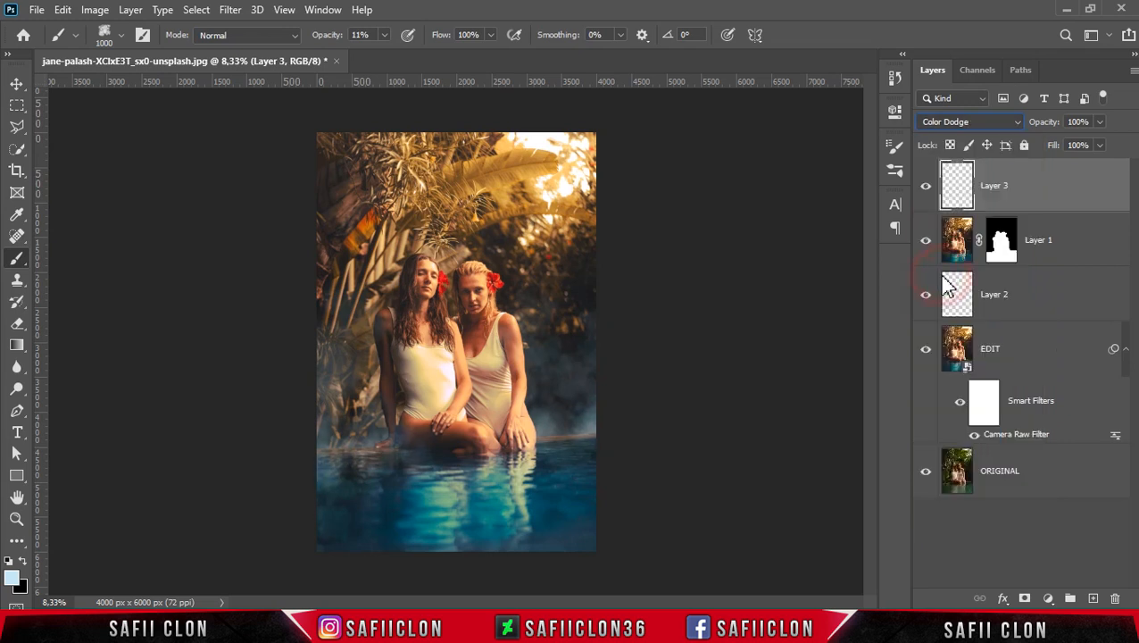
click(1100, 145)
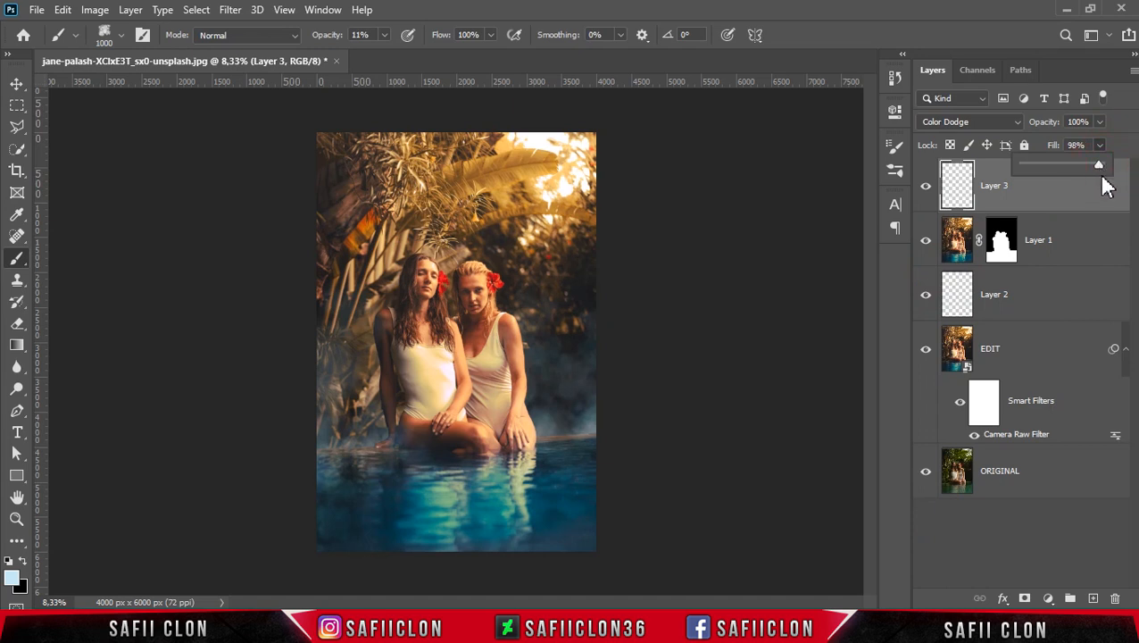
click(1100, 205)
- Set Layer 2, the mist behind the women, to Color Dodge with 95% fill
click(1062, 284)
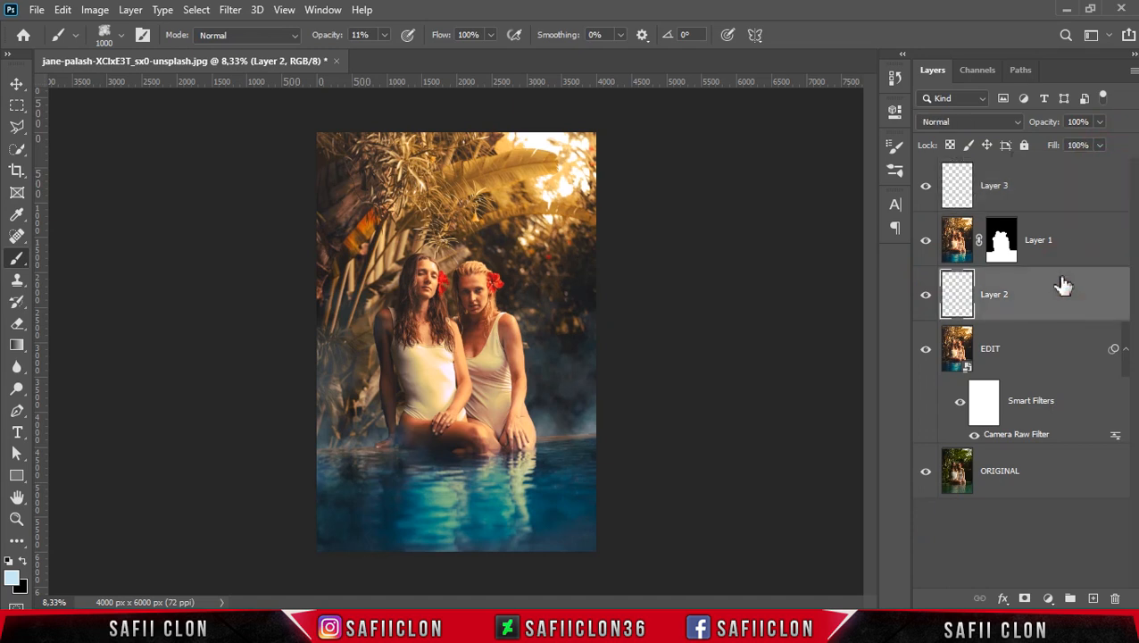
click(1018, 123)
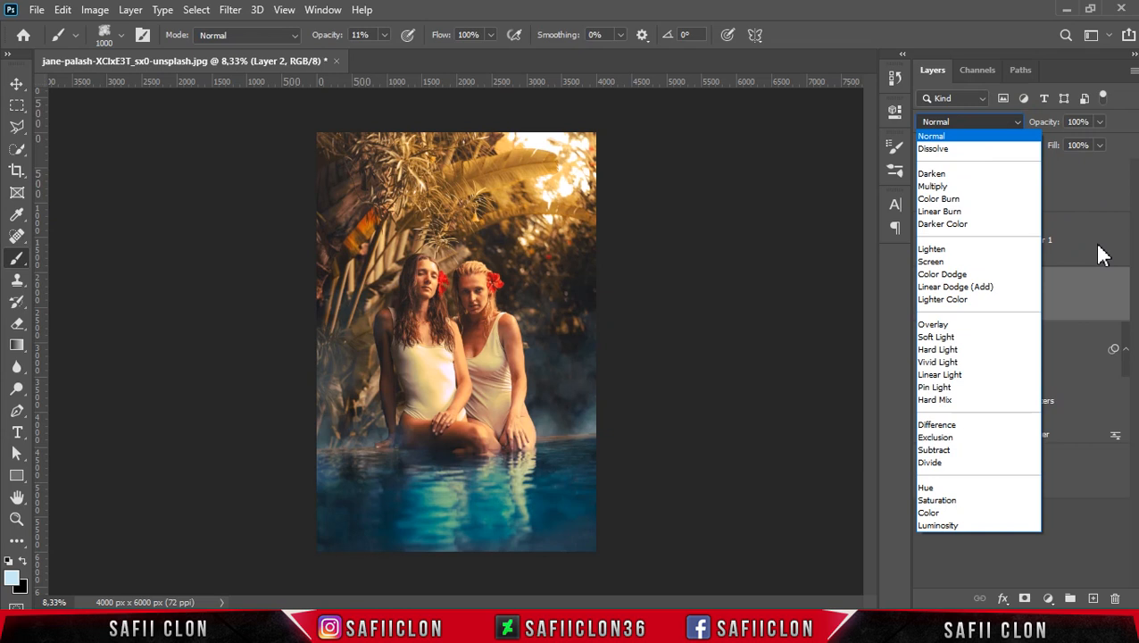
click(1027, 282)
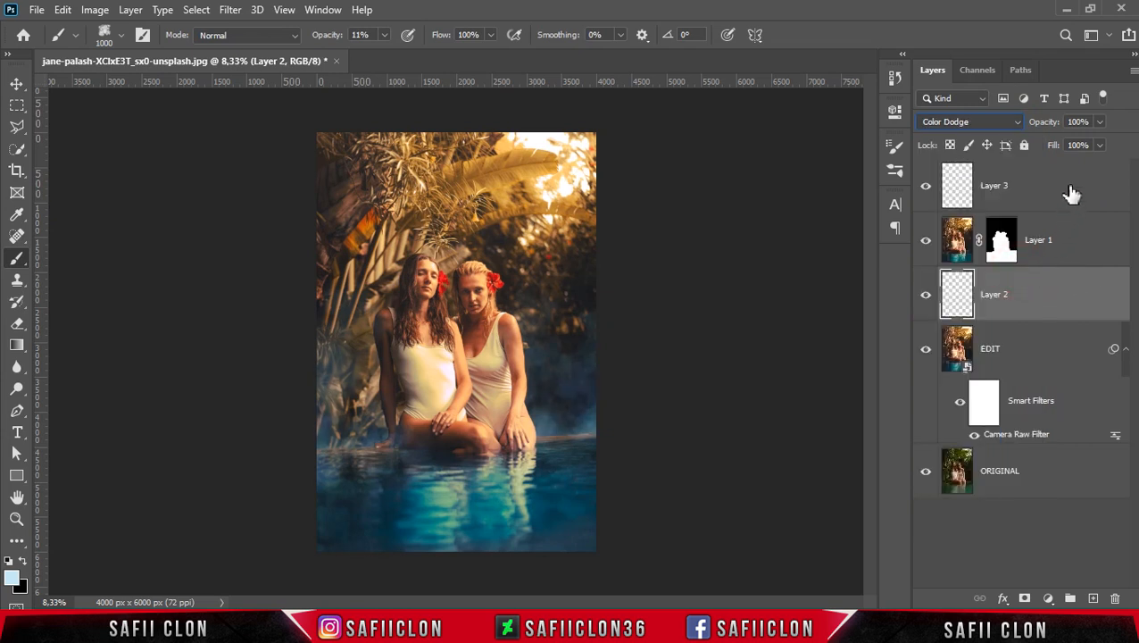
click(1102, 145)
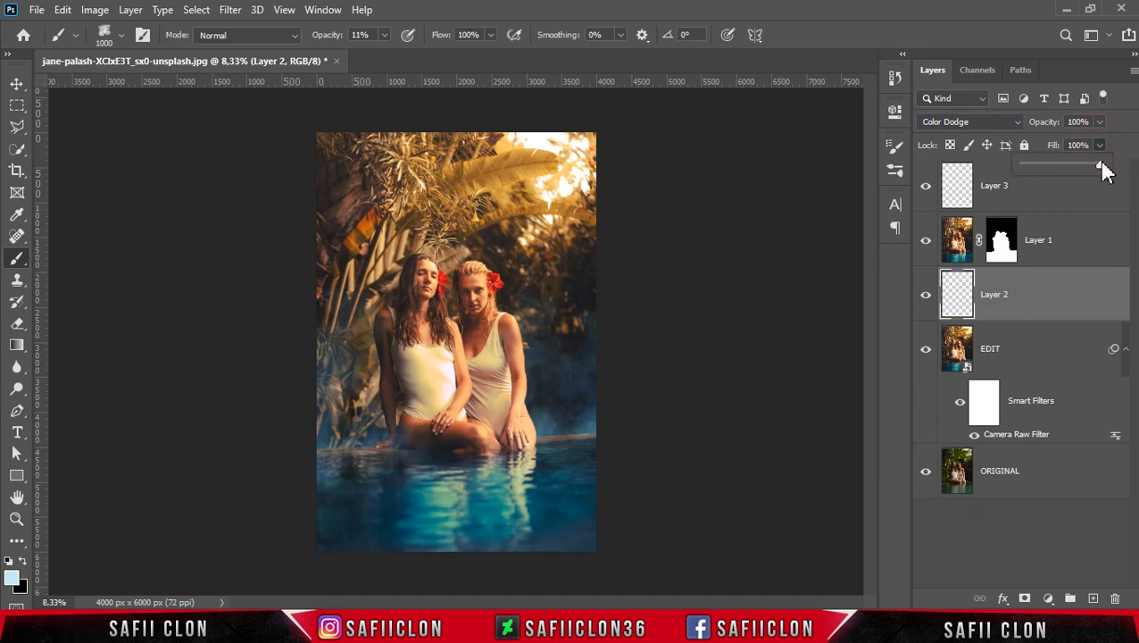
click(1127, 159)
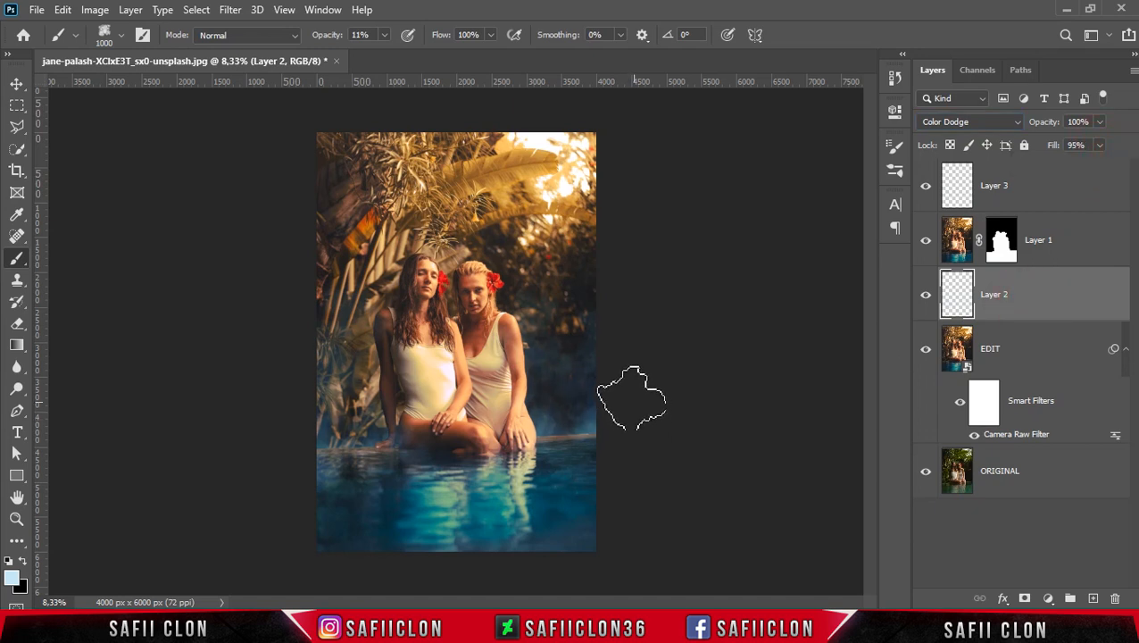
- Enlarge the brush up to 1400 px and paint more mist on Layer 2 over the foliage beside the women
key(bracketright)
key(bracketright)
key(bracketright)
key(bracketleft)
key(bracketleft)
key(bracketleft)
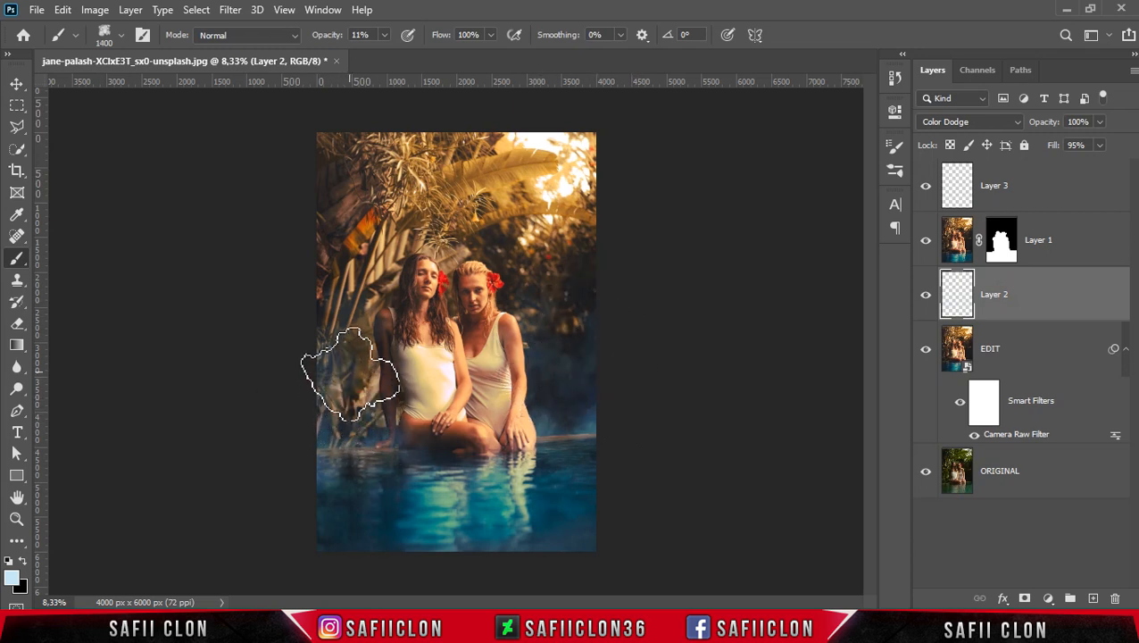
- Reduce the brush to 1100 px and down to 500 px, dabbing mist along the pool edge on both sides
key(bracketleft)
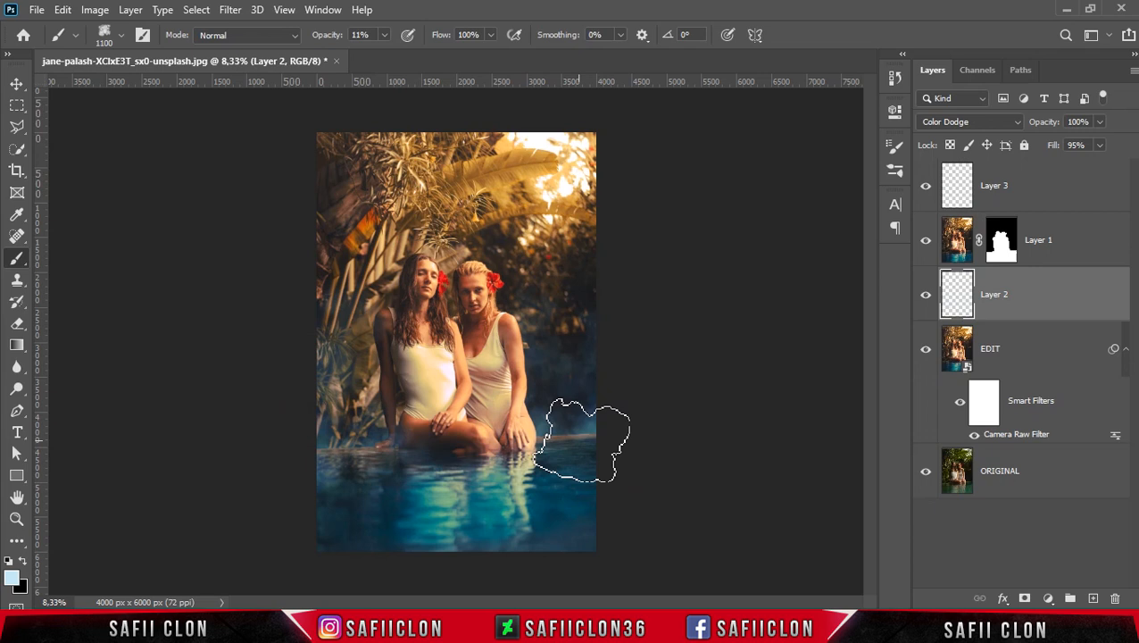
key(bracketleft)
key(bracketleft)
key(bracketleft)
key(bracketleft)
key(bracketleft)
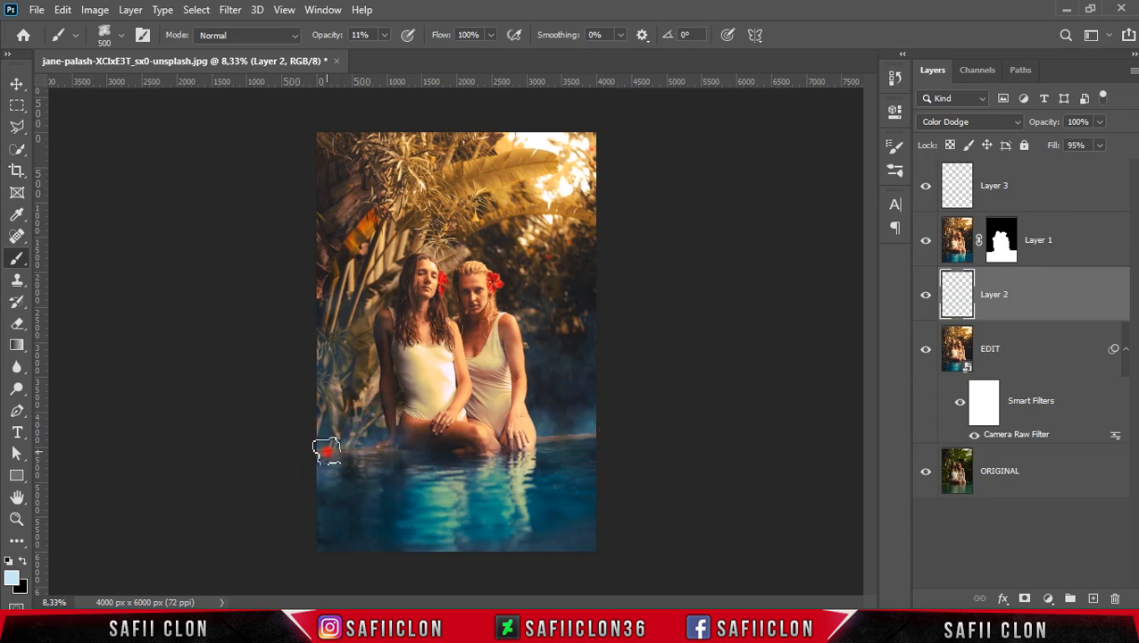
- Enlarge the brush to 1400 px and brighten the mist over the foliage on both sides of the women
key(bracketright)
key(bracketright)
key(bracketright)
key(bracketright)
key(bracketright)
key(bracketright)
key(bracketright)
key(bracketright)
key(bracketright)
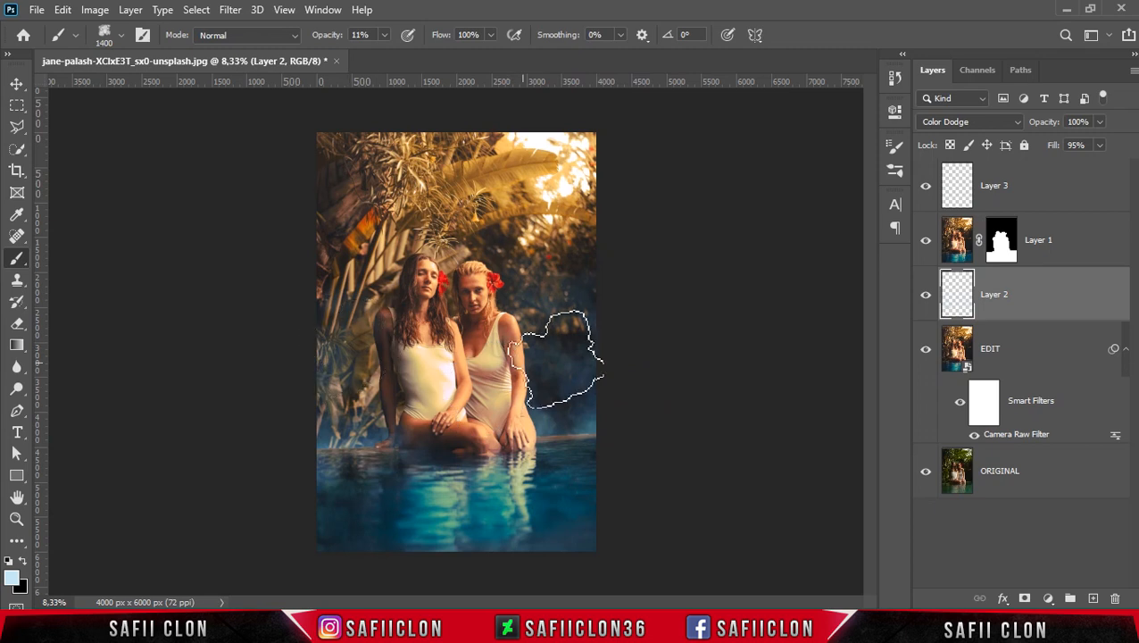
- Select Layer 3, reduce the brush to 400 px and paint glowing mist along the whole pool edge
click(1055, 193)
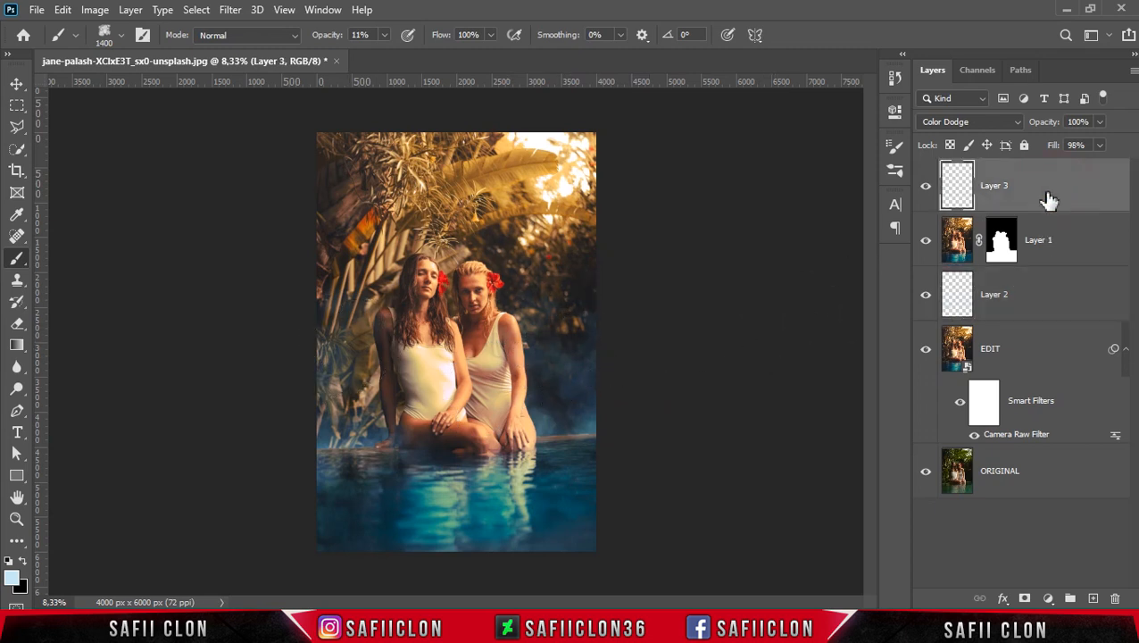
key(bracketleft)
key(bracketleft)
key(bracketleft)
key(bracketleft)
key(bracketleft)
key(bracketleft)
key(bracketleft)
key(bracketleft)
key(bracketleft)
key(bracketleft)
key(bracketright)
key(bracketright)
key(bracketright)
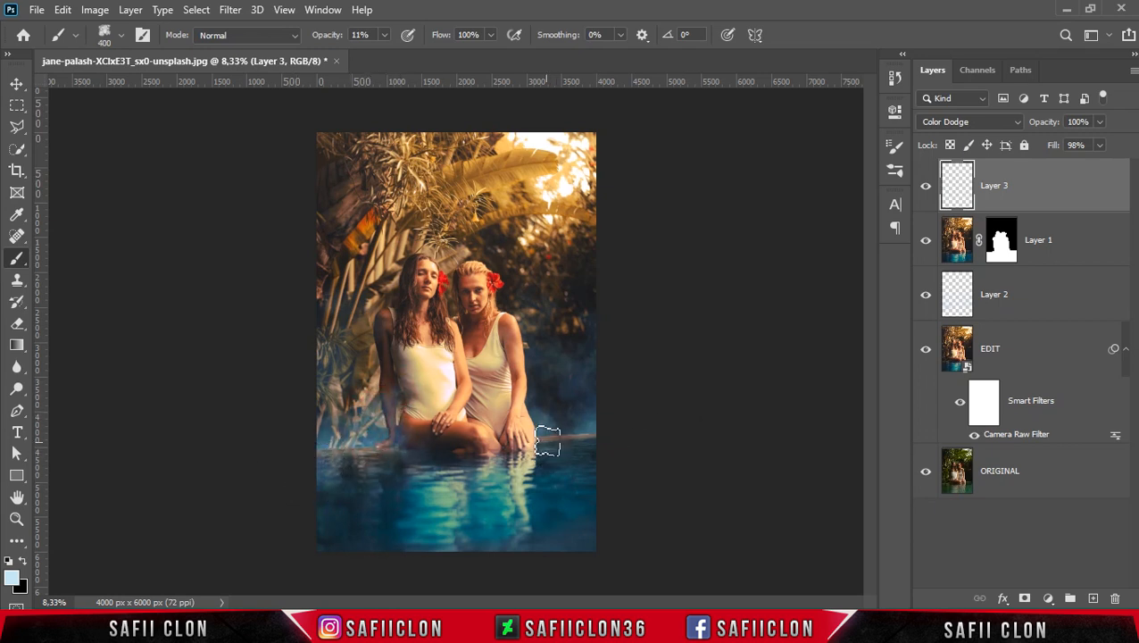
drag(580, 433, 303, 446)
- Enlarge the brush to 1000 px and paint mist down the foliage at the photo's left border
key(bracketright)
key(bracketright)
key(bracketright)
key(bracketright)
key(bracketright)
key(bracketright)
key(bracketright)
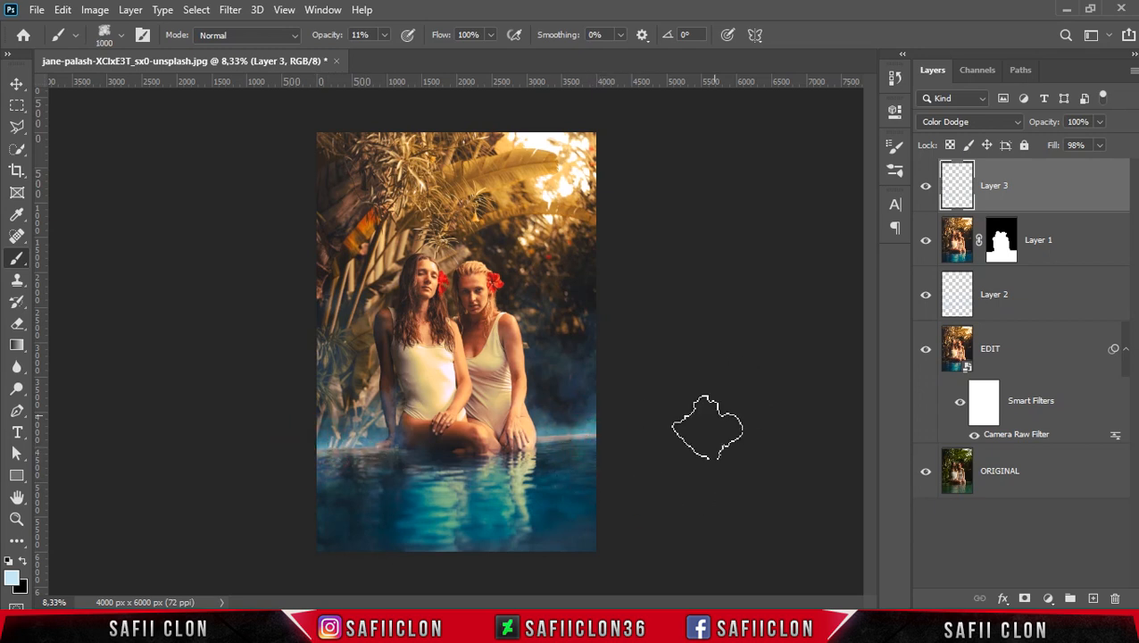
drag(312, 393, 300, 435)
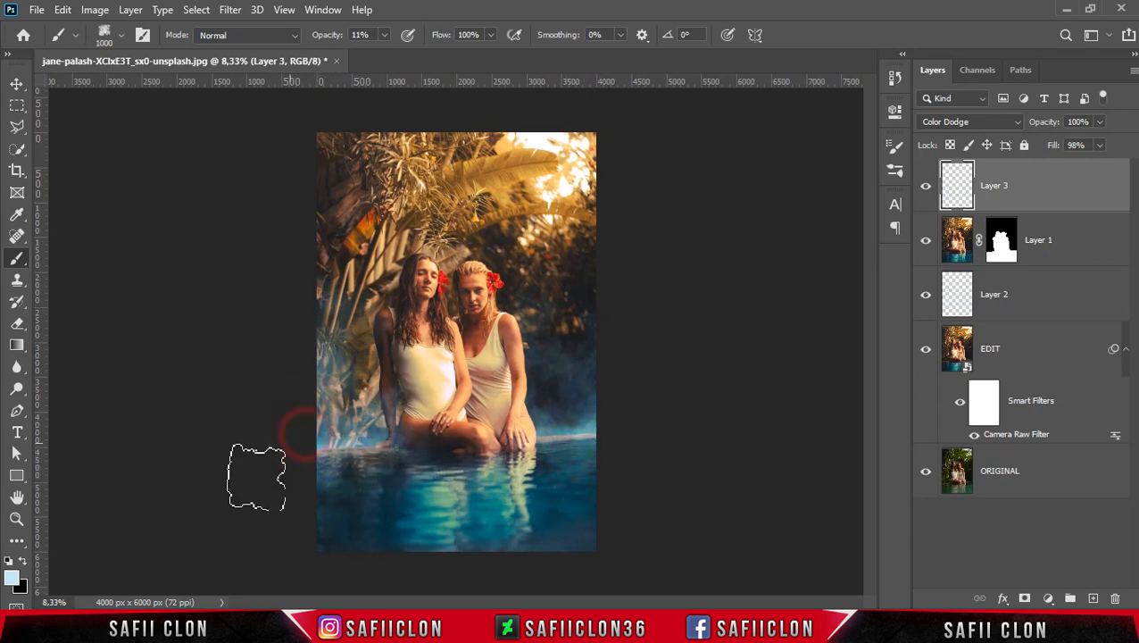
- Reduce the brush to 500 px, touch up the mist around the pool edge and check the whole picture
key(bracketleft)
key(bracketleft)
key(bracketleft)
key(bracketleft)
key(bracketleft)
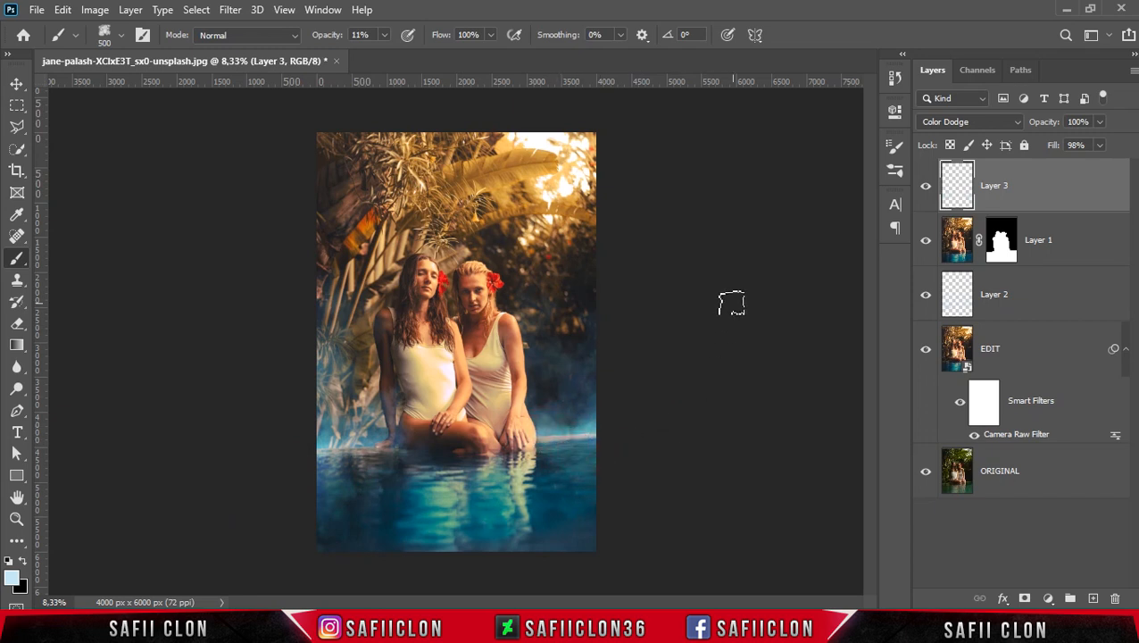
key(ctrl+minus)
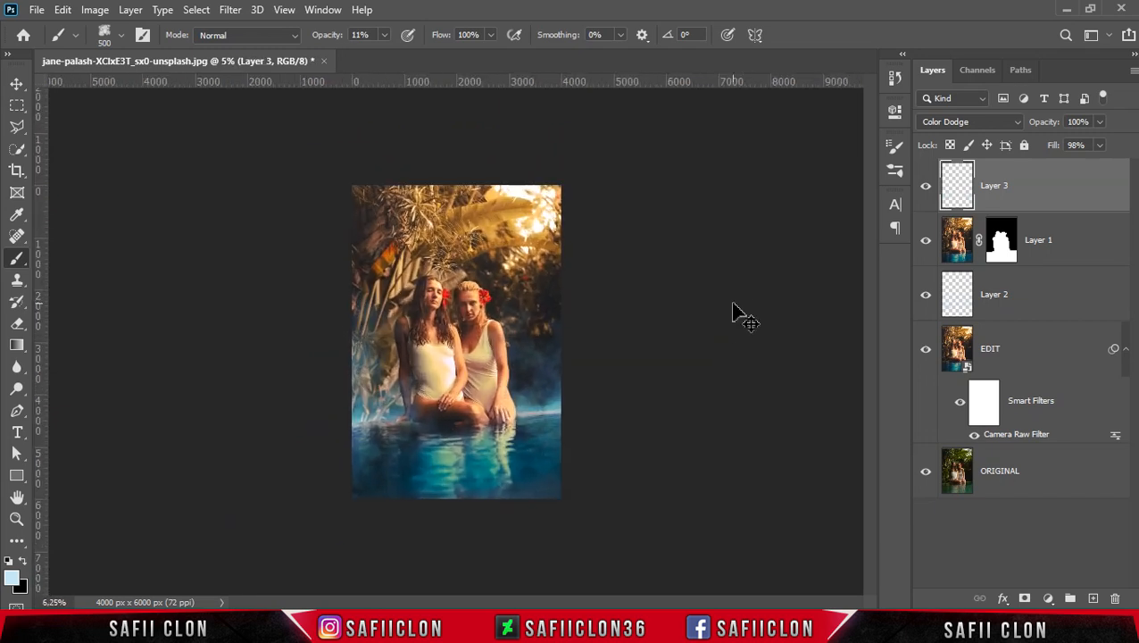
key(ctrl+plus)
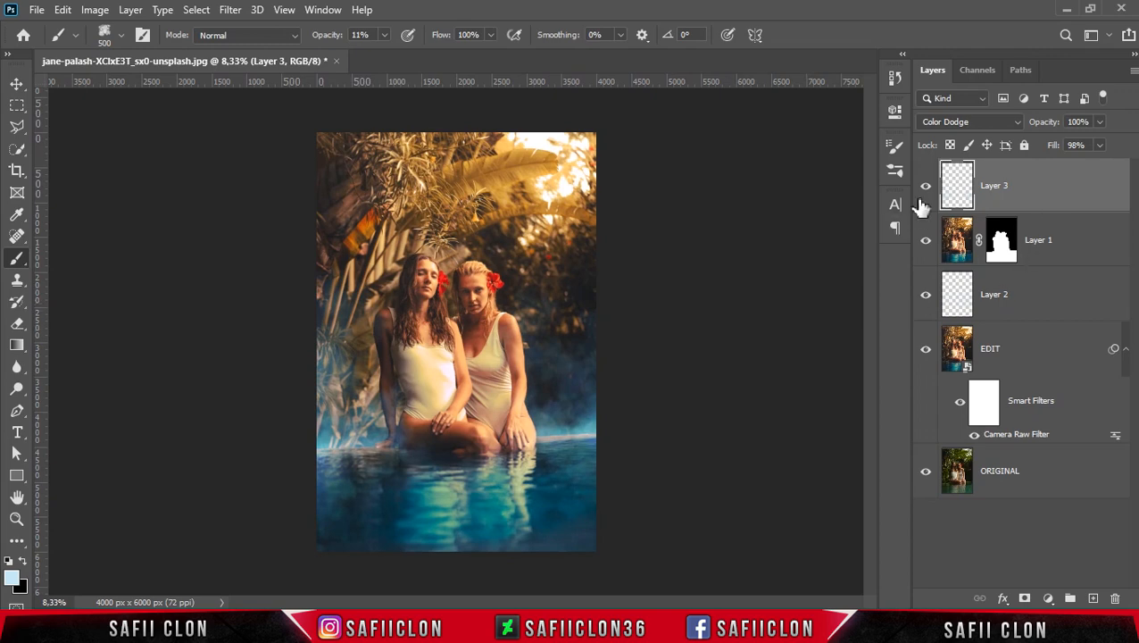
- Group Layer 3, Layer 1, Layer 2 and the EDIT layer into a group named EDIT
shift+click(1039, 355)
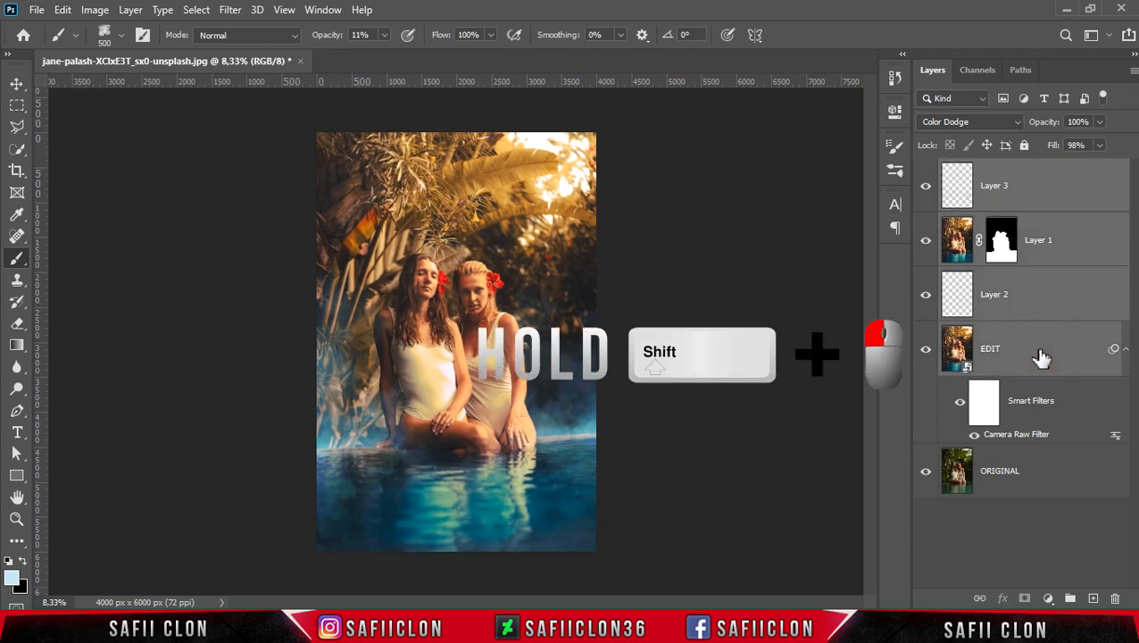
right_click(1033, 355)
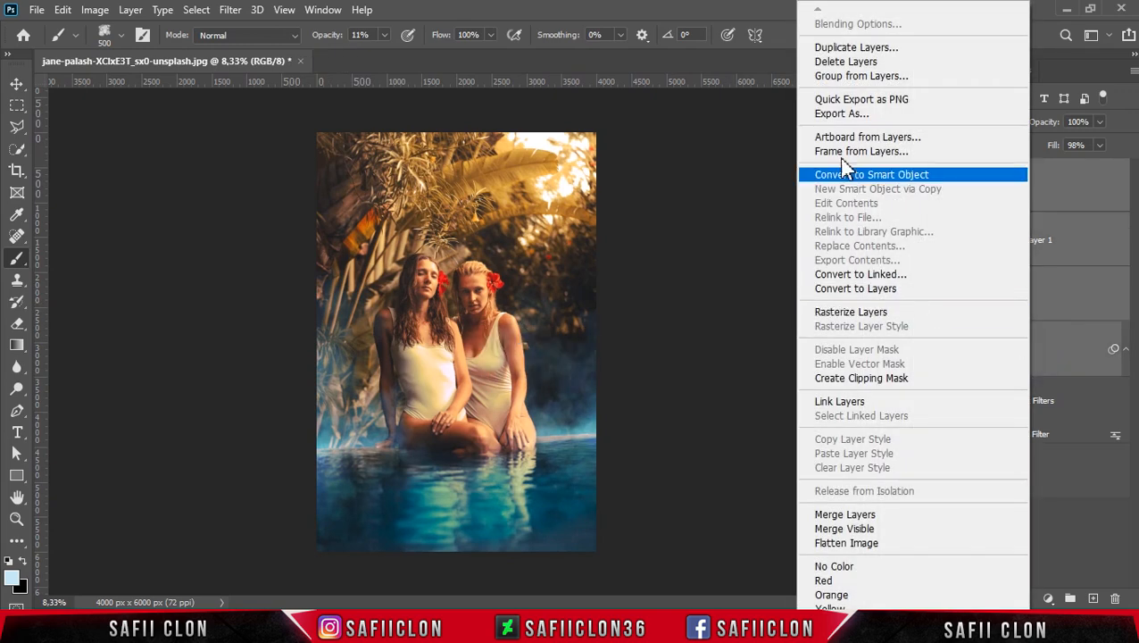
click(846, 77)
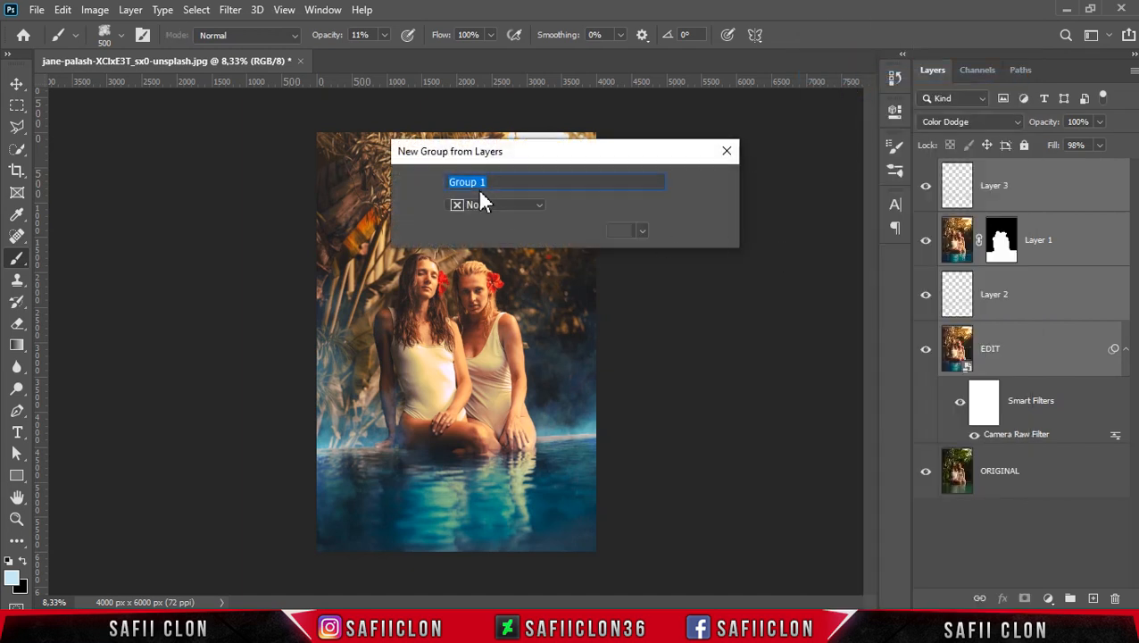
text(EDIT)
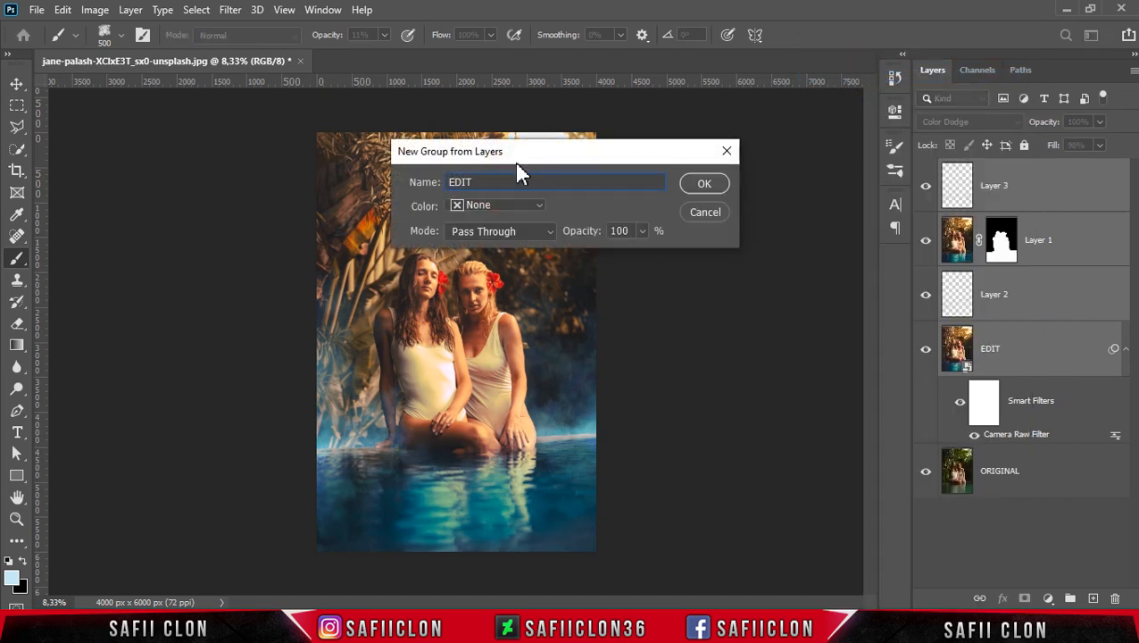
click(703, 184)
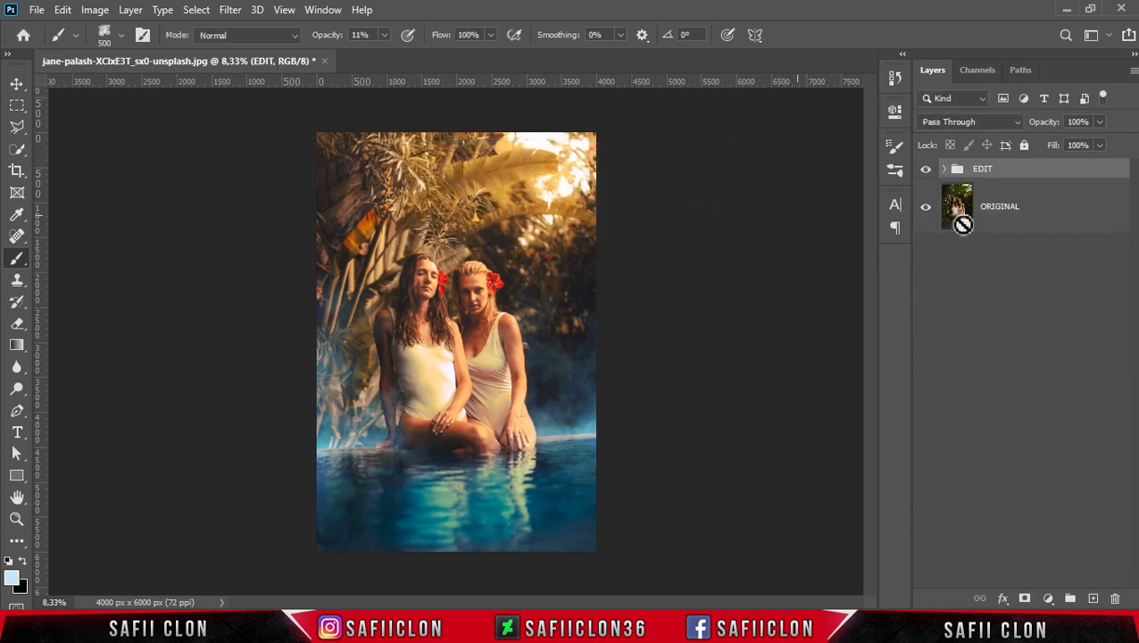
- Hide and show the EDIT group twice to compare the graded picture with the original photo
click(926, 170)
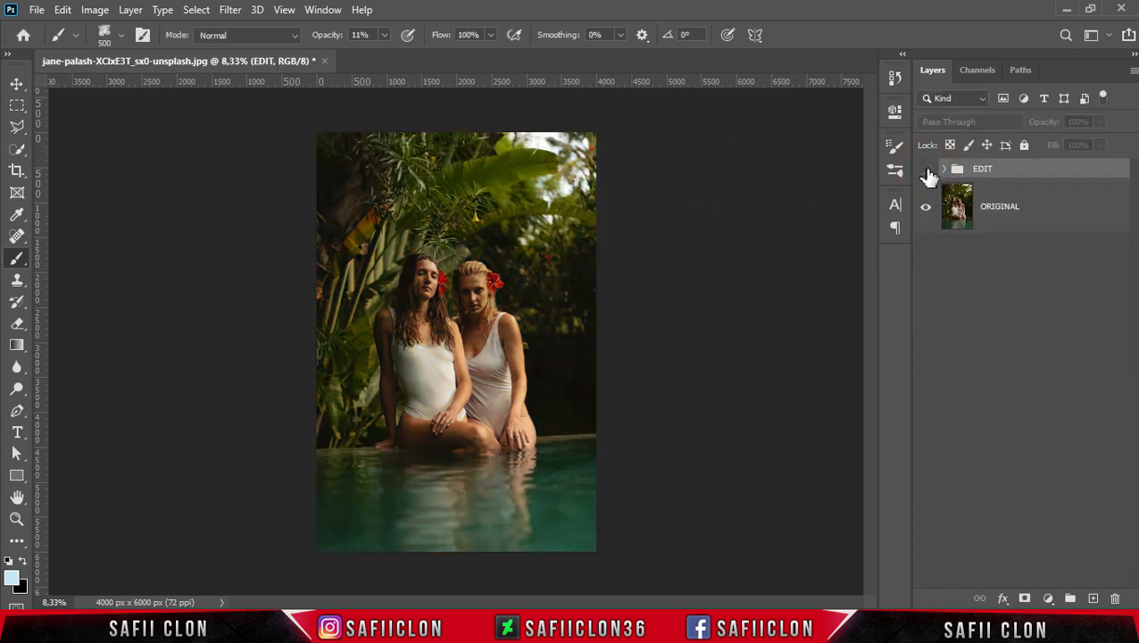
click(927, 170)
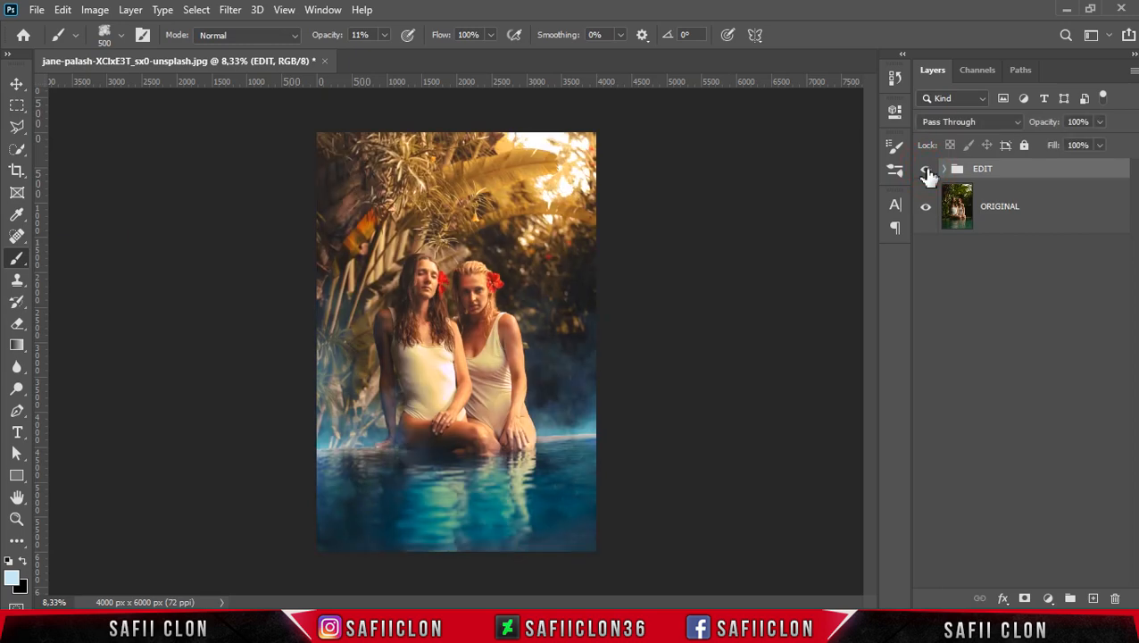
click(927, 169)
click(926, 169)
- Examine the graded women and the surrounding mist up close, and return to the whole picture
key(ctrl+plus)
key(ctrl+plus)
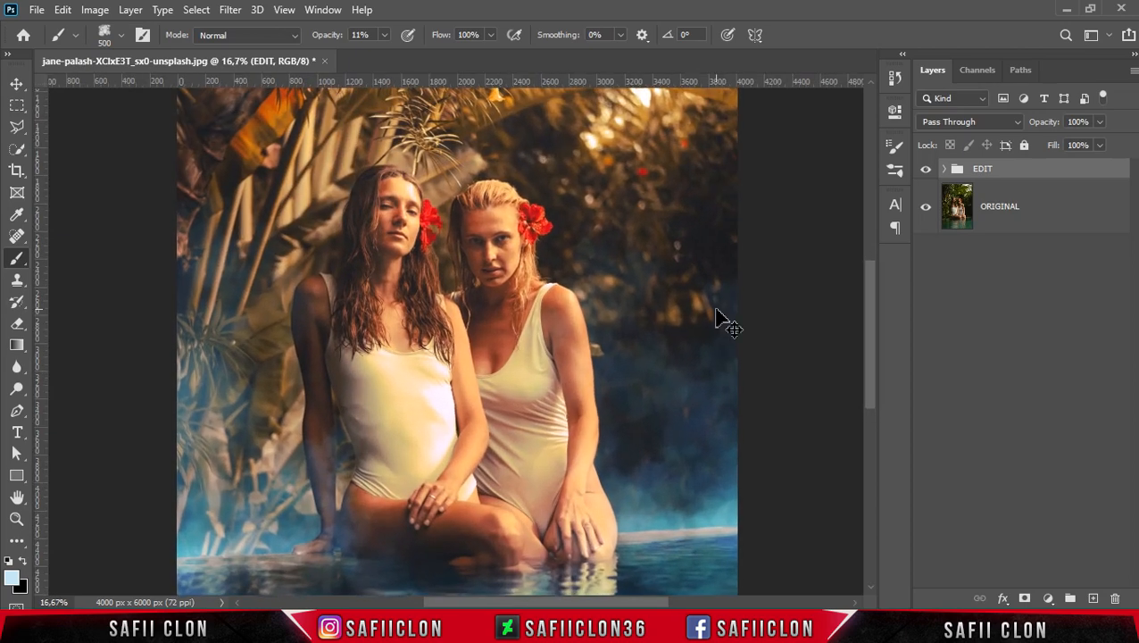
key(ctrl+plus)
key(ctrl+minus)
key(ctrl+minus)
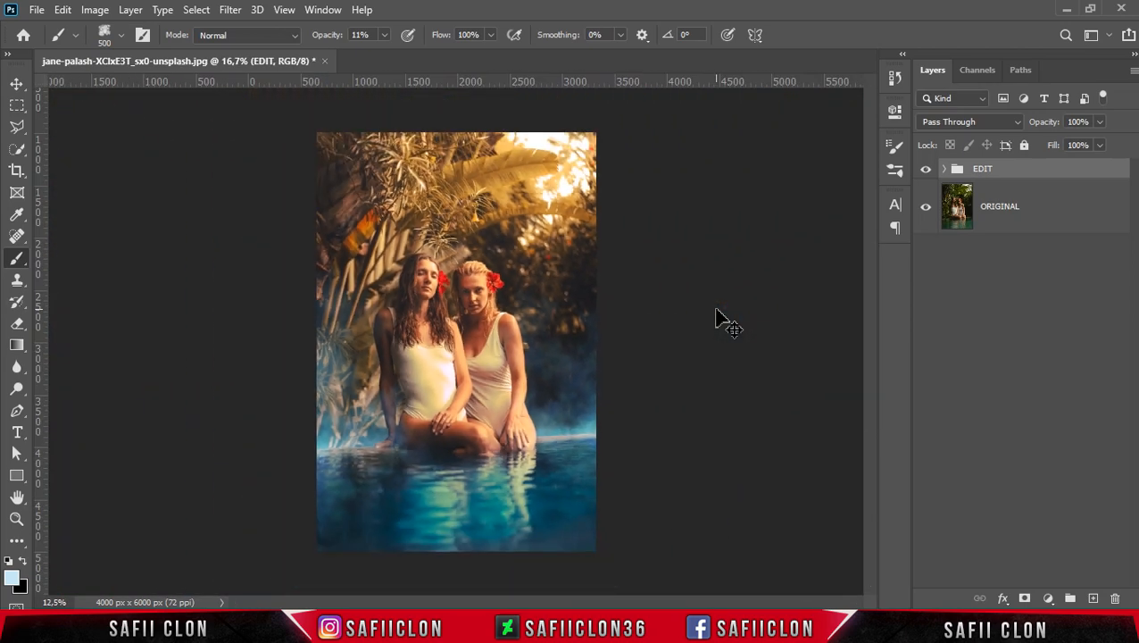
key(ctrl+minus)
key(ctrl+minus)
key(ctrl+plus)
key(ctrl+plus)
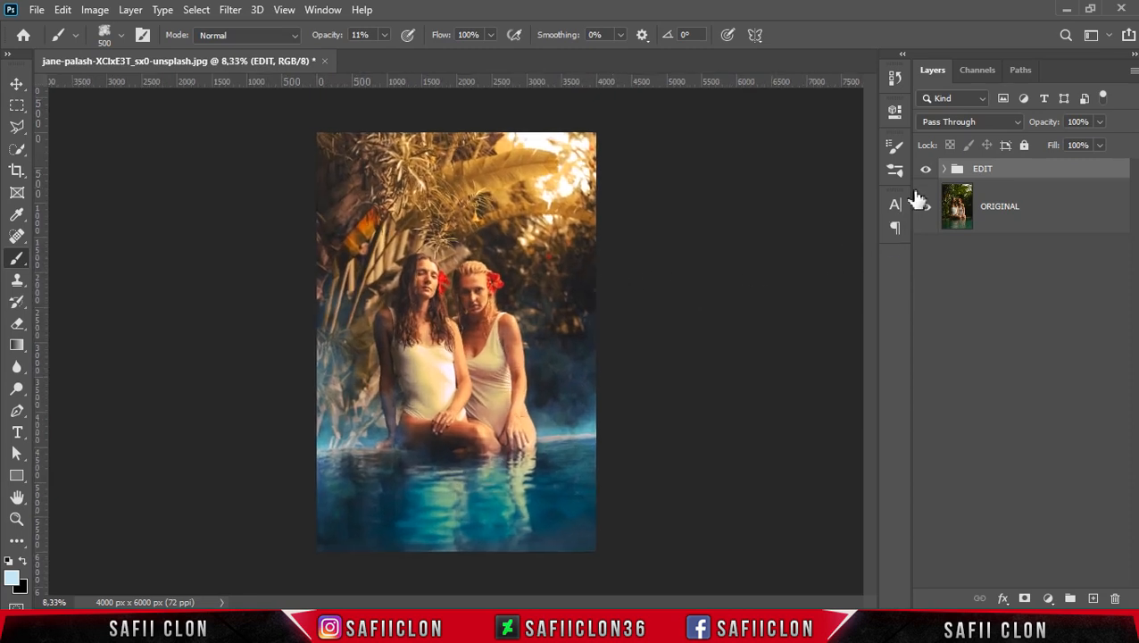
- Compare before and after once more by toggling the EDIT group's visibility, leaving the group shown
click(928, 172)
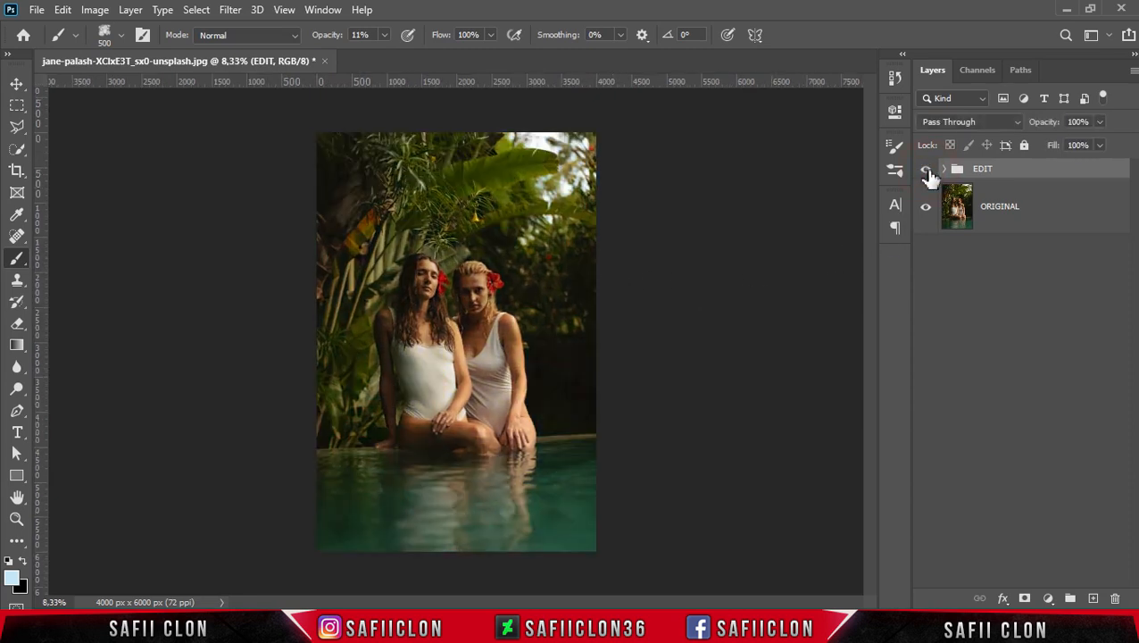
click(928, 173)
click(926, 171)
click(927, 171)
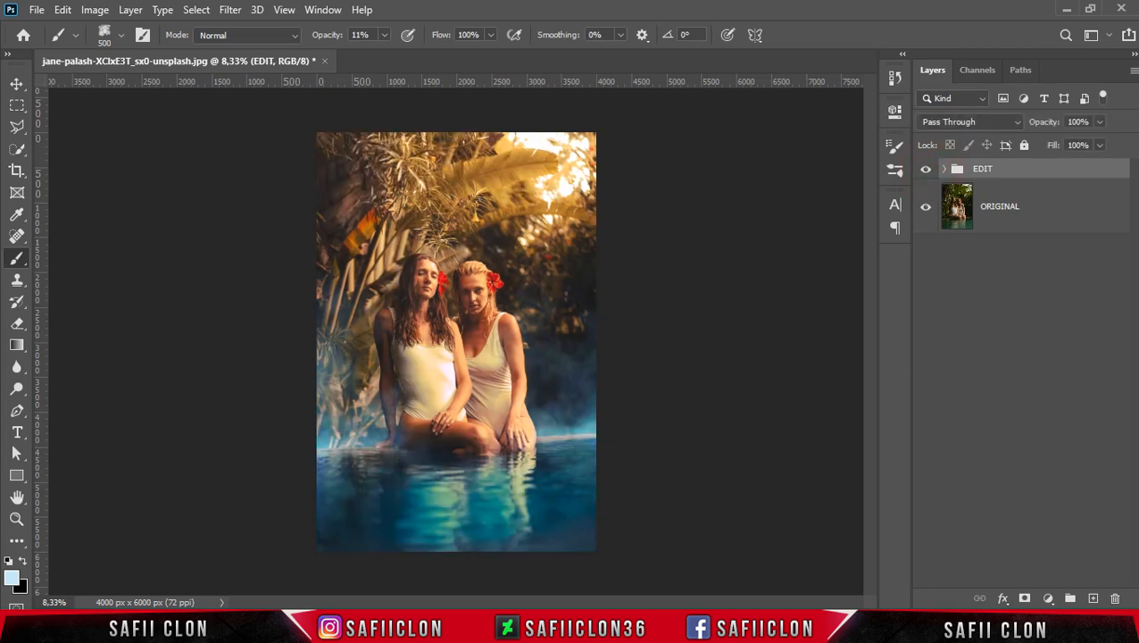